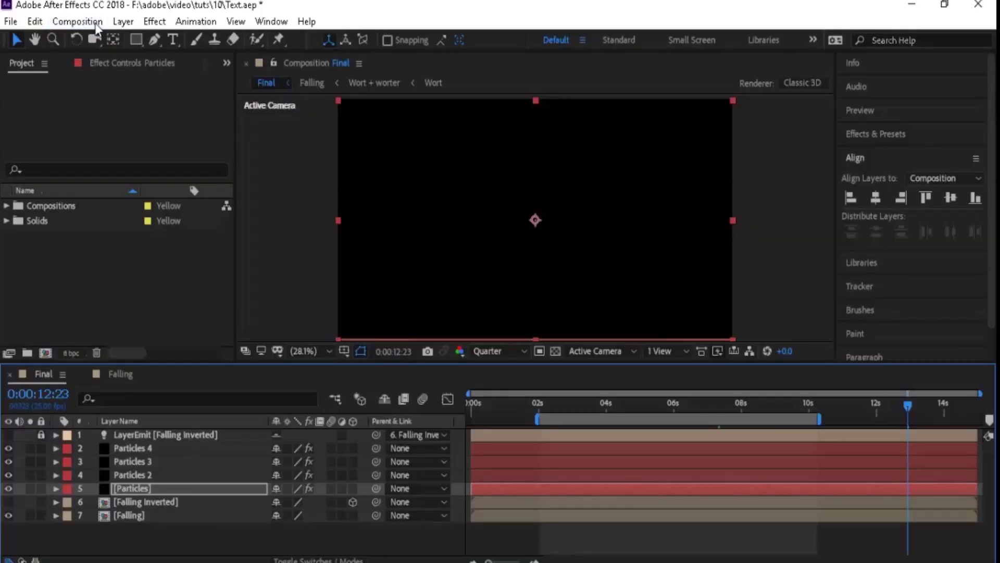
# - Create a new composition named Main with a duration of 0:00:10:00
pyautogui.click(96, 25)
pyautogui.click(82, 39)
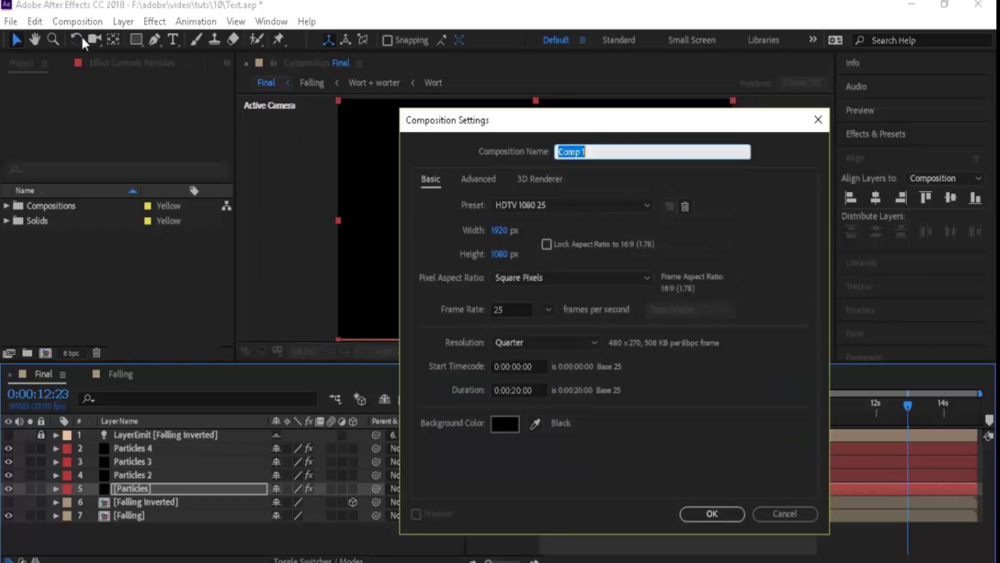
pyautogui.write('Main')
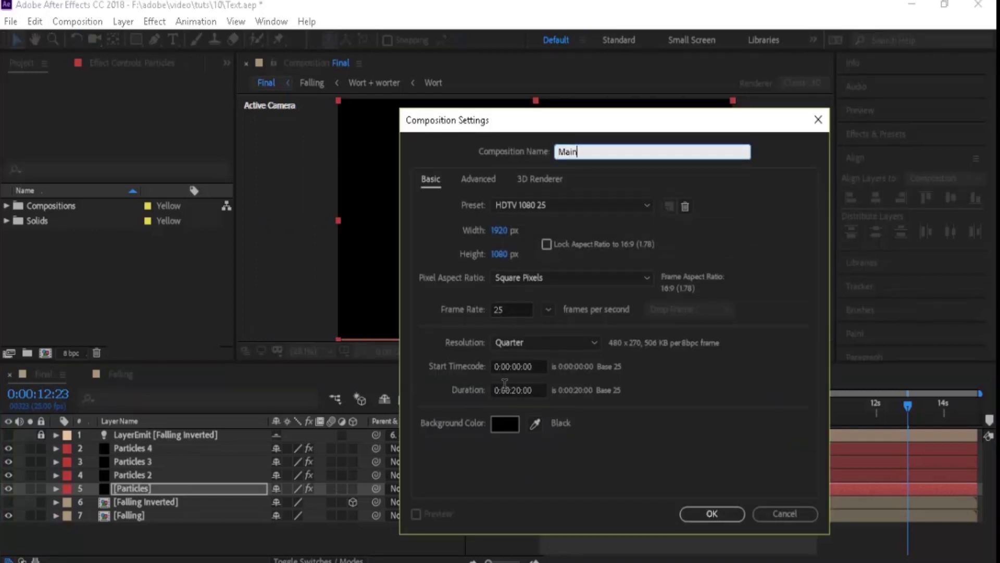
pyautogui.click(514, 390)
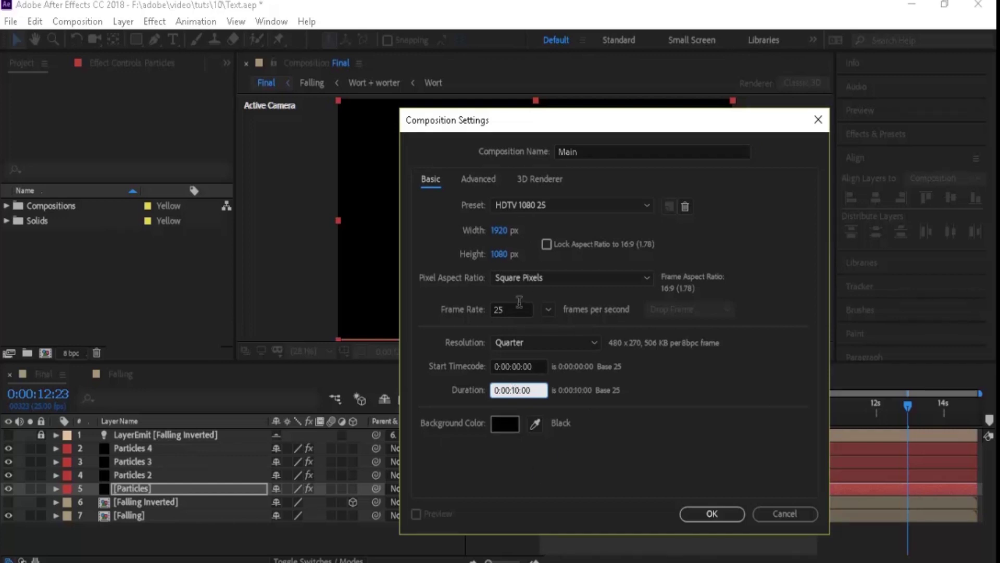
pyautogui.click(704, 515)
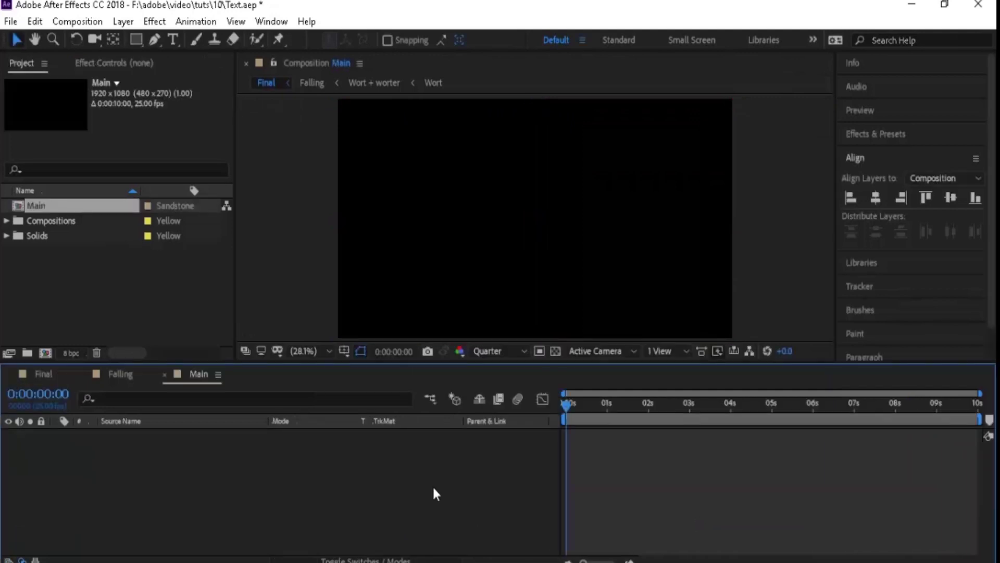
# - Add a black solid layer named BG, then begin another new composition
pyautogui.rightClick(434, 490)
pyautogui.moveTo(571, 312)
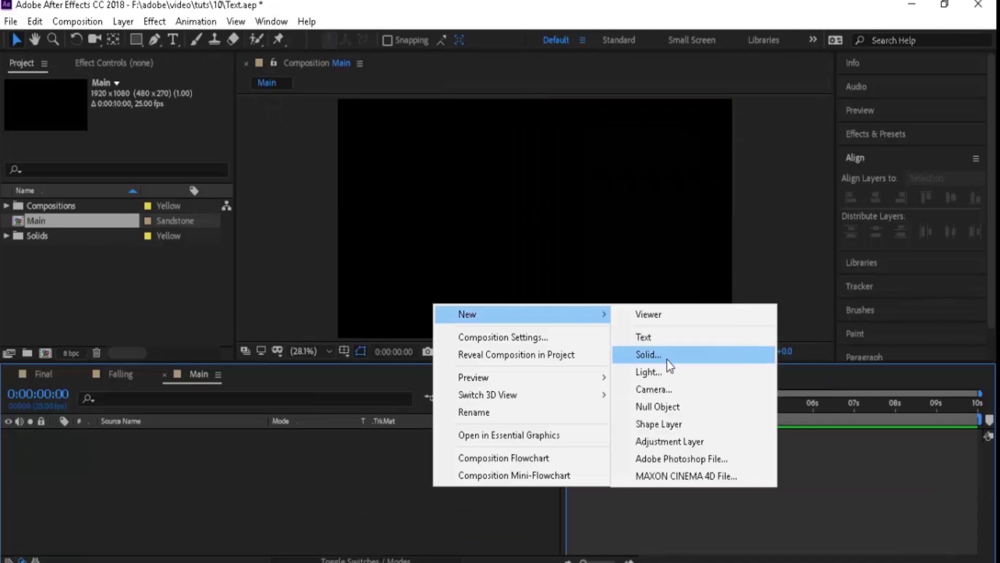
pyautogui.click(667, 357)
pyautogui.press('Return')
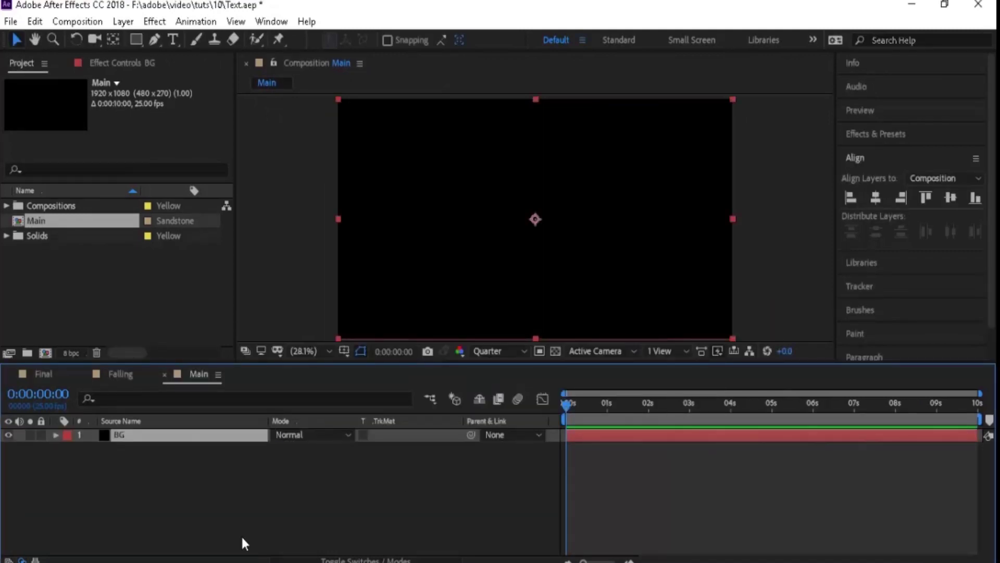
pyautogui.click(96, 24)
pyautogui.click(109, 38)
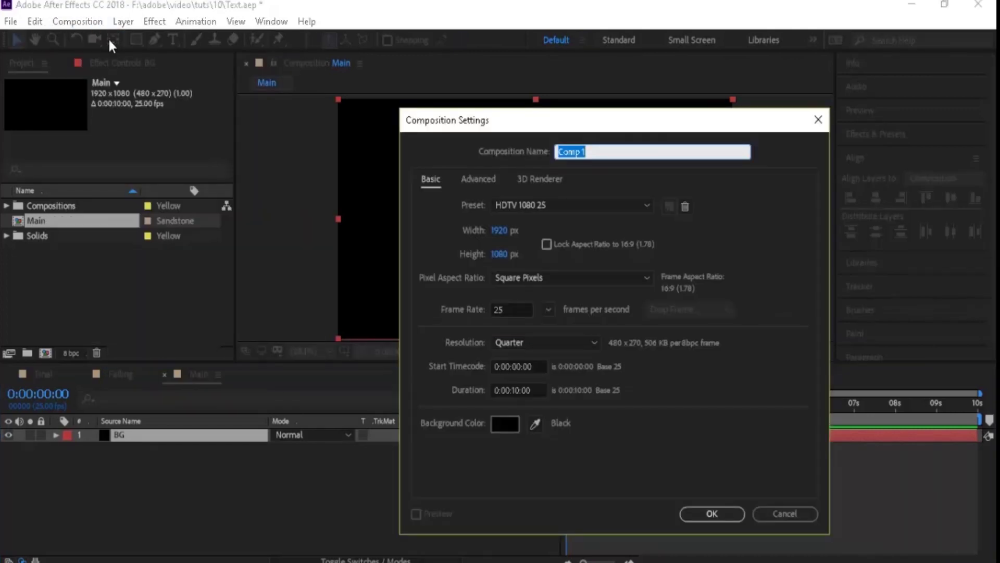
# - Create the Text comp with an 'adobe tuts' title centred horizontally and vertically
pyautogui.click(711, 511)
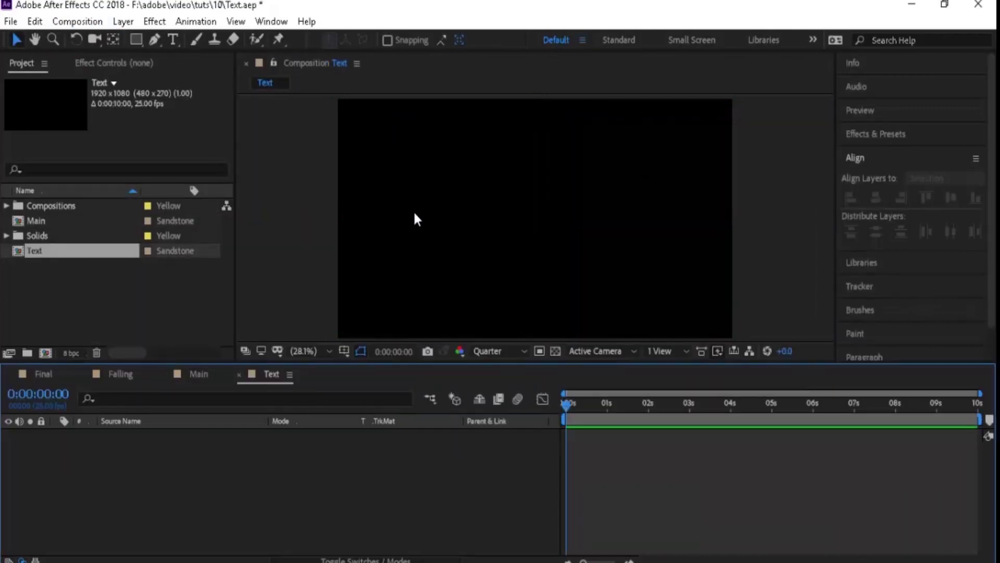
pyautogui.click(173, 40)
pyautogui.click(369, 200)
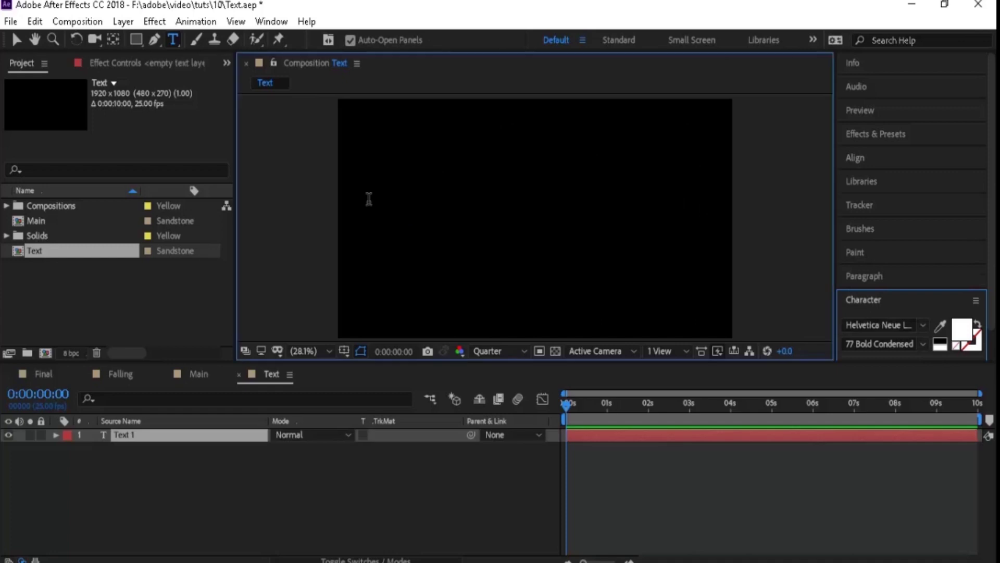
pyautogui.write('adobe tuts')
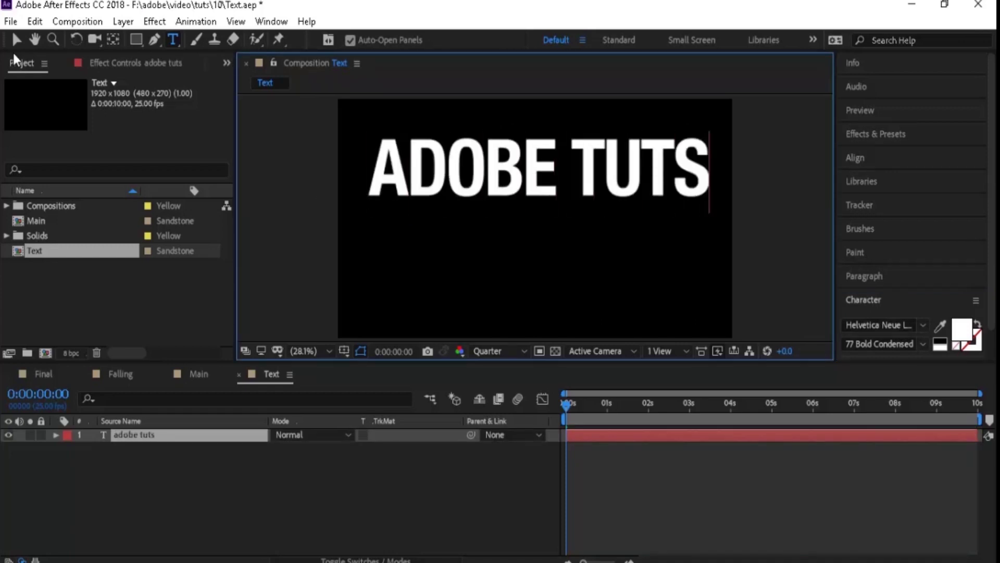
pyautogui.click(16, 40)
pyautogui.click(855, 157)
pyautogui.click(875, 198)
pyautogui.click(951, 198)
pyautogui.click(195, 492)
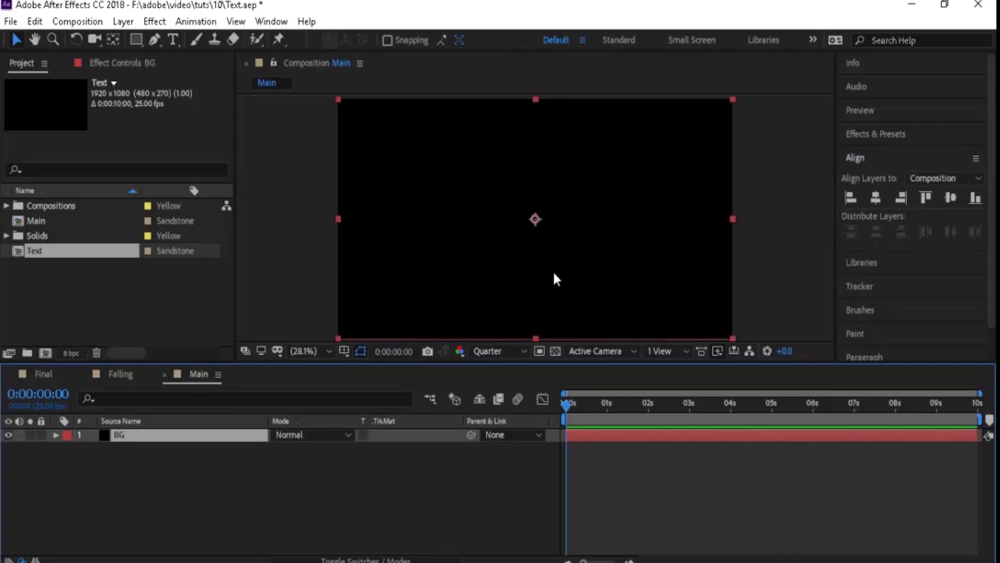
# - Create the Word comp and add a solid layer named Solid
pyautogui.click(84, 21)
pyautogui.click(108, 39)
pyautogui.write('Word')
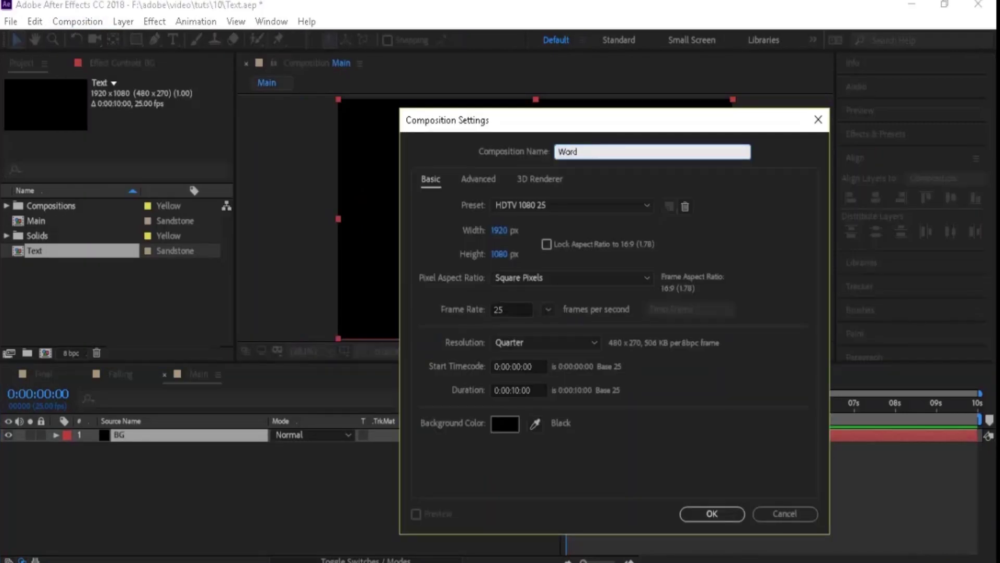
pyautogui.click(734, 513)
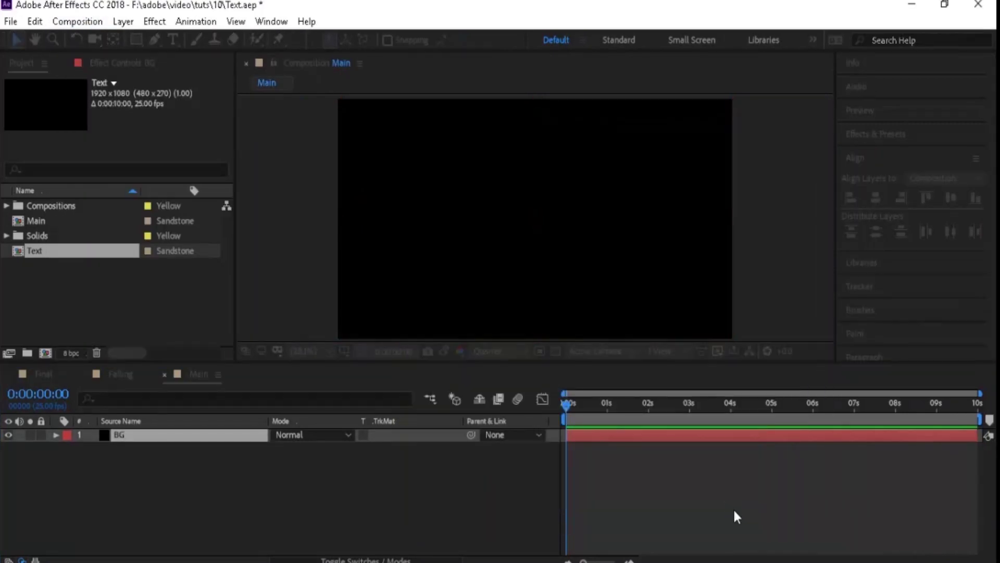
pyautogui.rightClick(407, 454)
pyautogui.moveTo(528, 290)
pyautogui.click(665, 323)
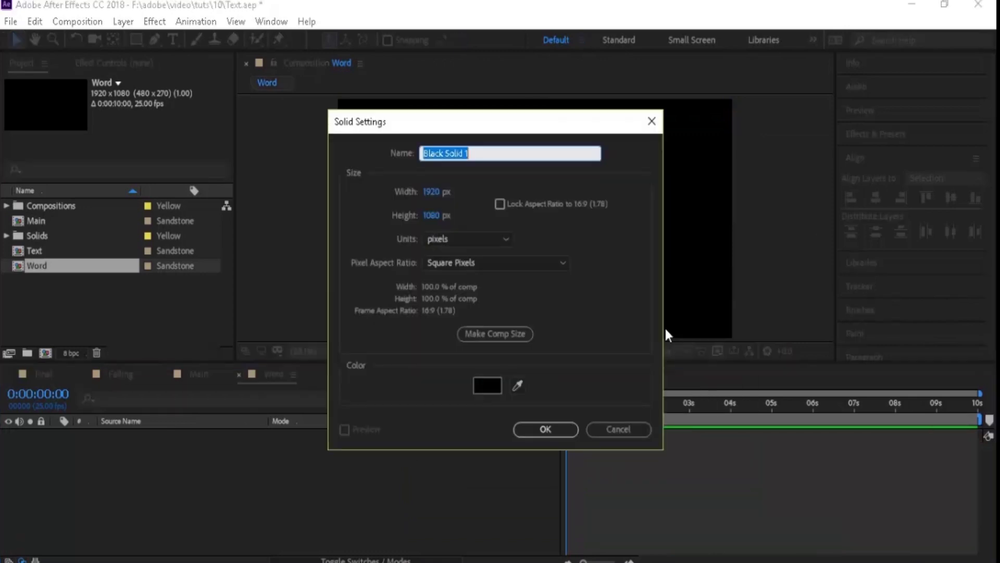
pyautogui.write('Solid')
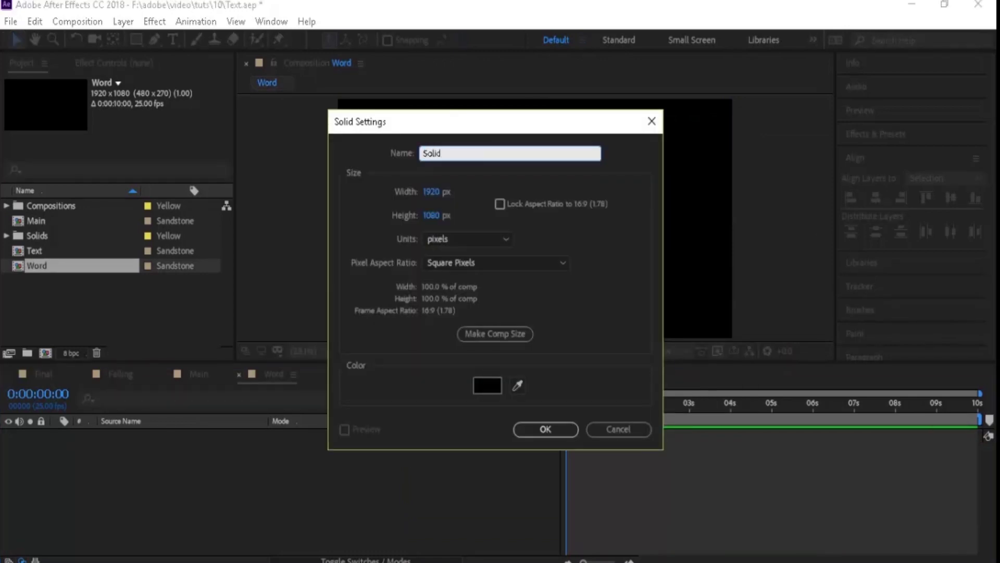
pyautogui.press('Return')
# - Apply Turbulent Noise with Terrain fractal type, raised contrast and Brightness 170
pyautogui.click(146, 64)
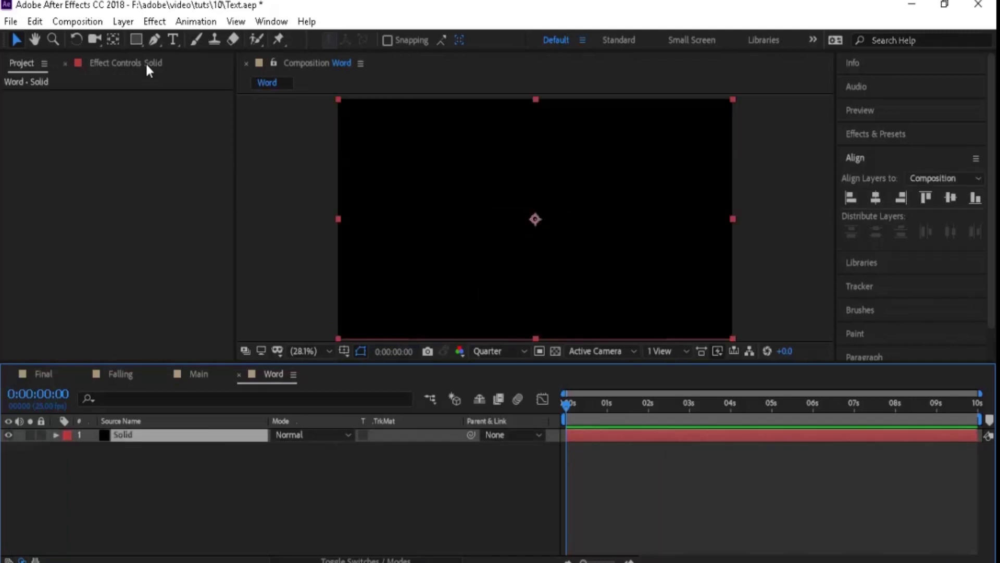
pyautogui.click(154, 21)
pyautogui.moveTo(229, 306)
pyautogui.click(419, 480)
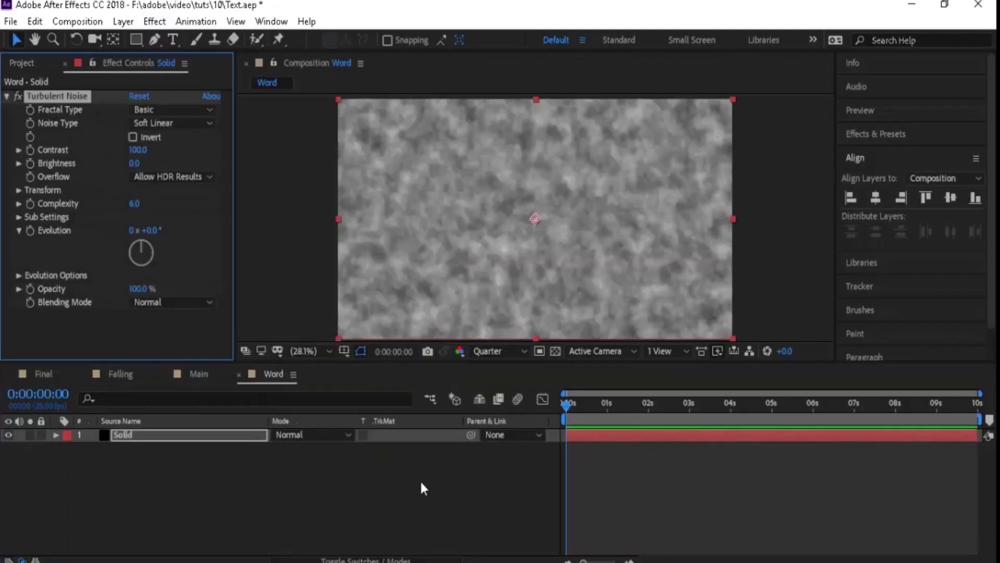
pyautogui.click(206, 110)
pyautogui.click(197, 354)
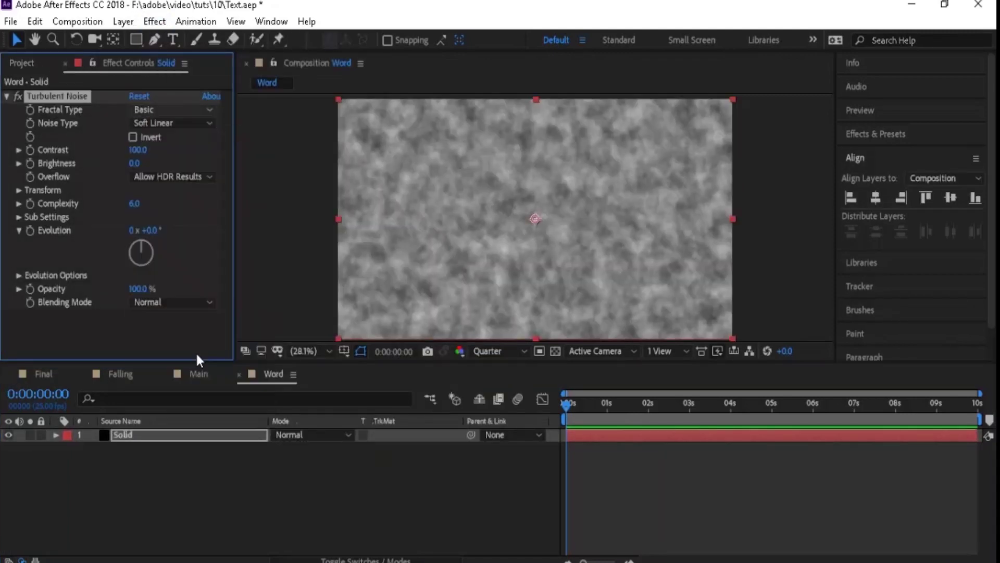
pyautogui.click(134, 150)
pyautogui.write('500')
pyautogui.press('Return')
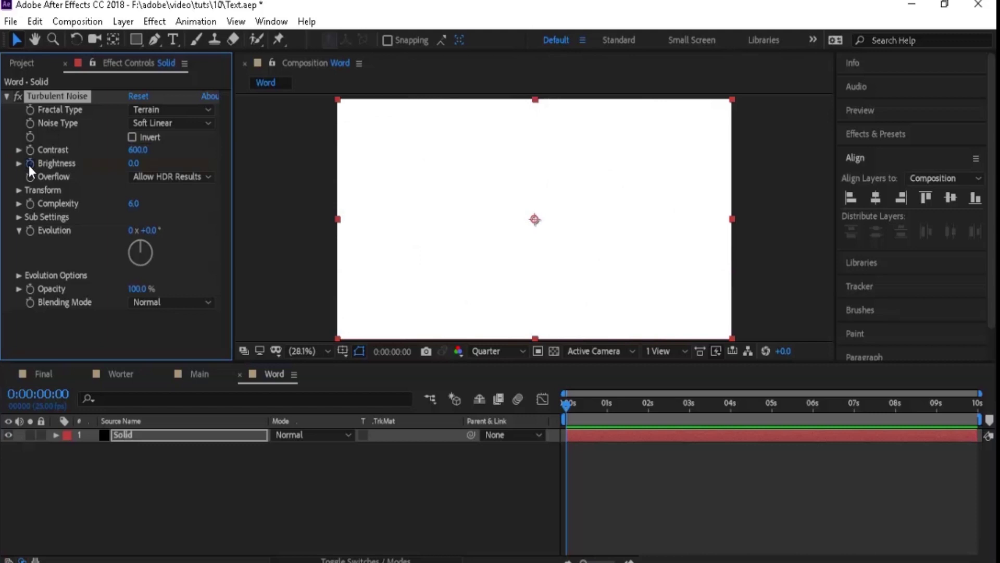
pyautogui.write('70')
pyautogui.press('Return')
# - Keyframe Brightness to -1850 at 6 seconds and set the noise Scale to 60
pyautogui.click(814, 420)
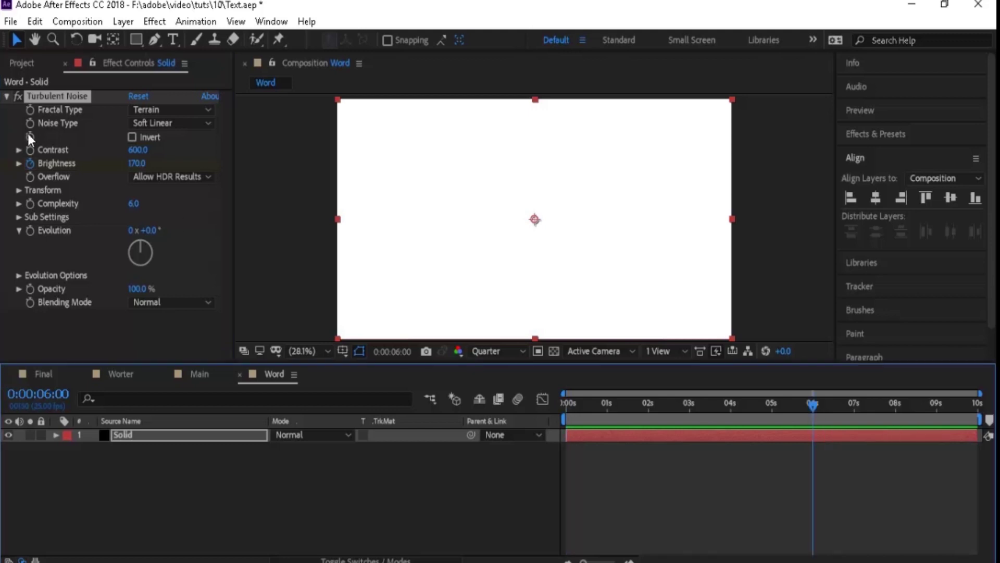
pyautogui.click(136, 163)
pyautogui.write('-185')
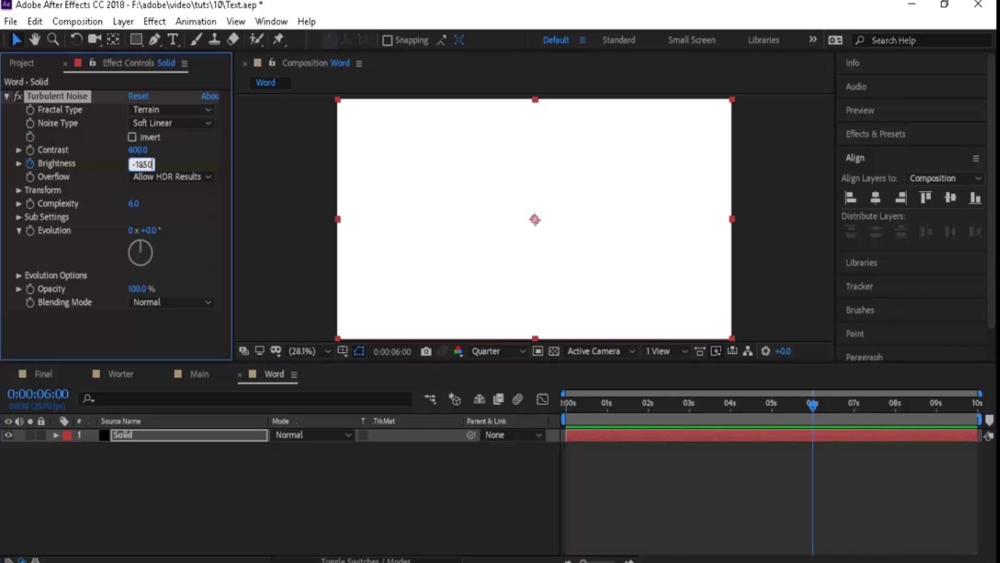
pyautogui.press('Return')
pyautogui.click(19, 189)
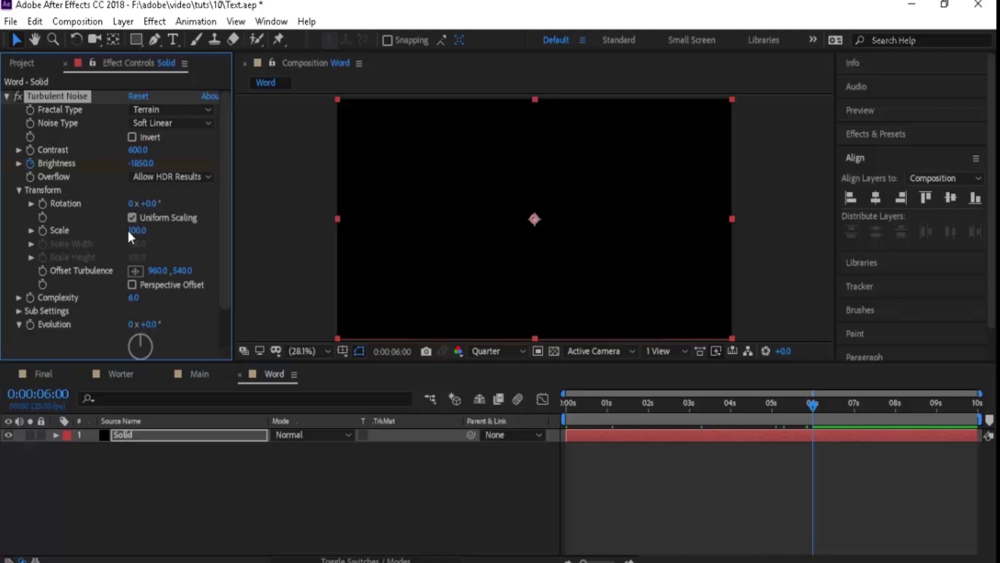
pyautogui.write('60')
pyautogui.click(31, 230)
# - Preview the reveal at about 3 seconds and duplicate the Solid layer
pyautogui.moveTo(600, 408); pyautogui.dragTo(700, 405)
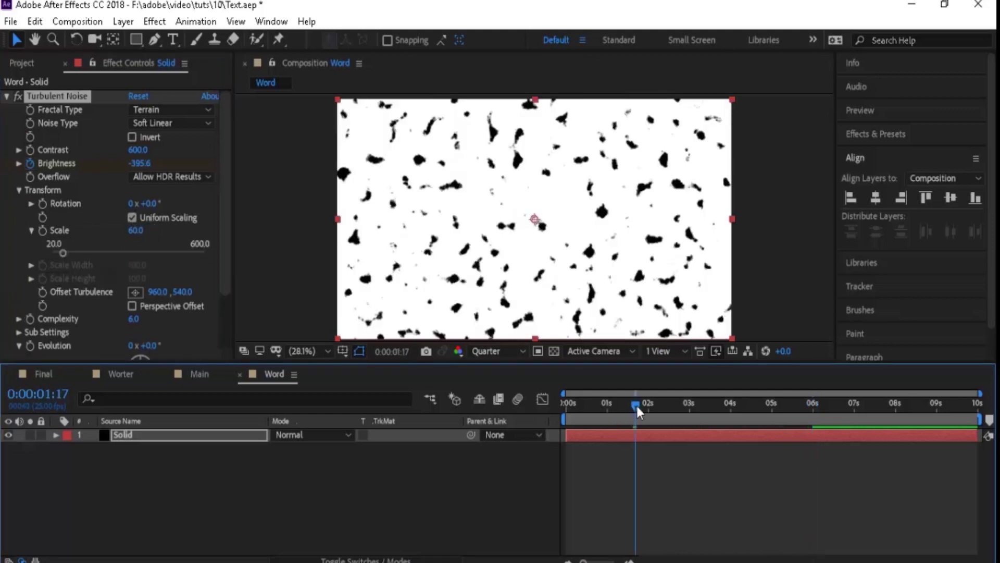
pyautogui.click(180, 458)
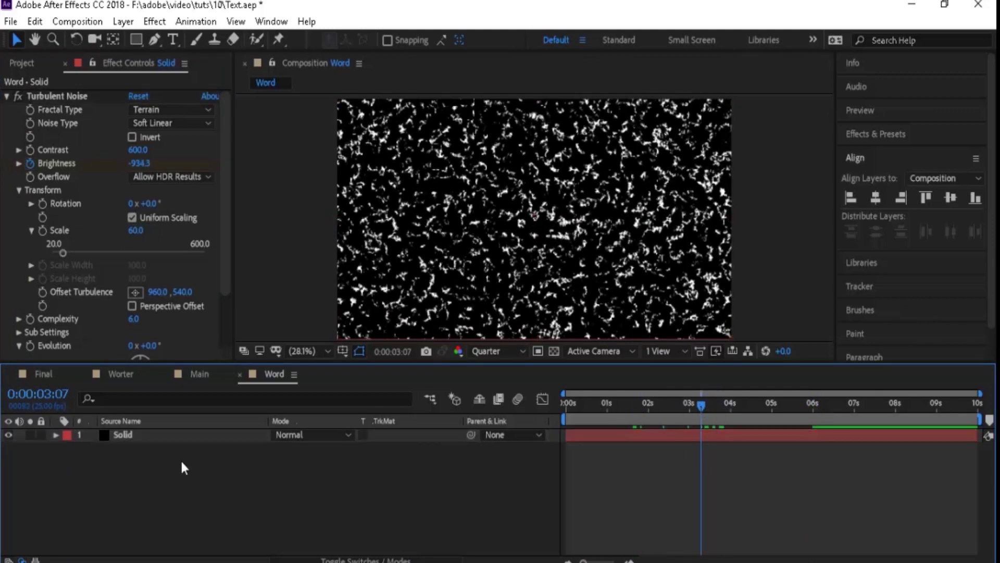
pyautogui.click(177, 432)
pyautogui.hotkey('ctrl', 'd')
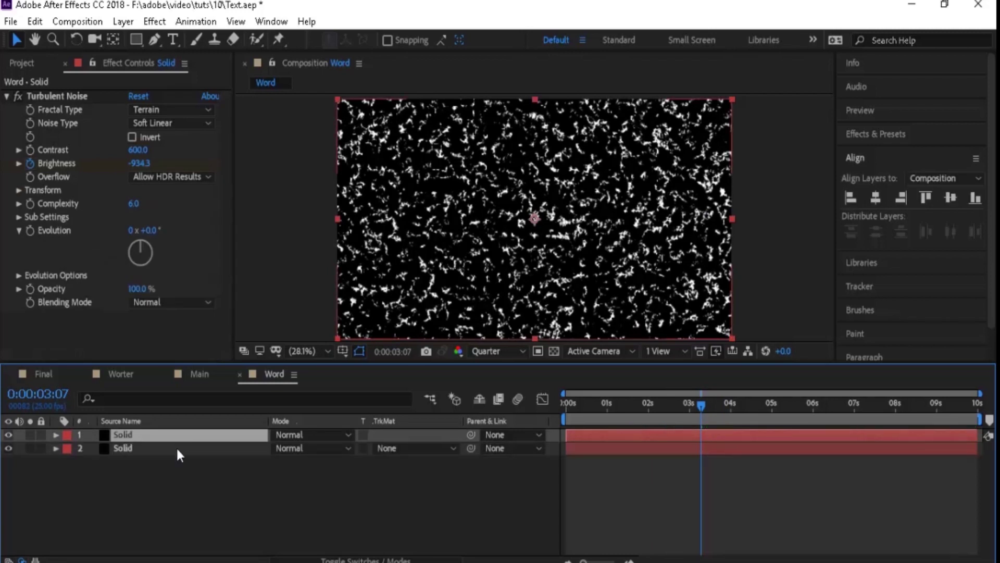
# - Shift the lower Solid's two Brightness keyframes later in time
pyautogui.click(176, 447)
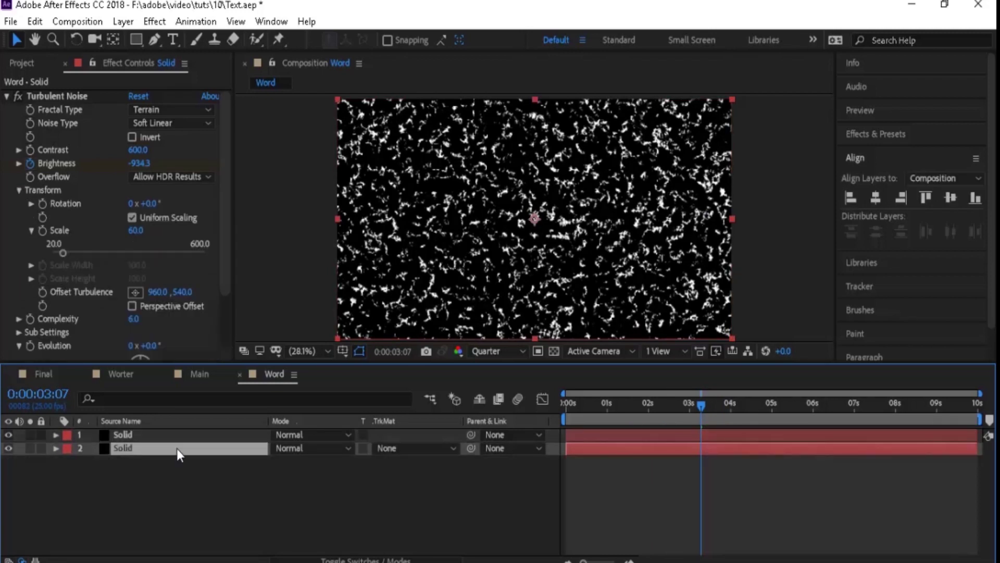
pyautogui.press('u')
pyautogui.moveTo(888, 494)
pyautogui.mouseDown()
pyautogui.moveTo(556, 461)
pyautogui.moveTo(641, 475)
pyautogui.mouseUp()
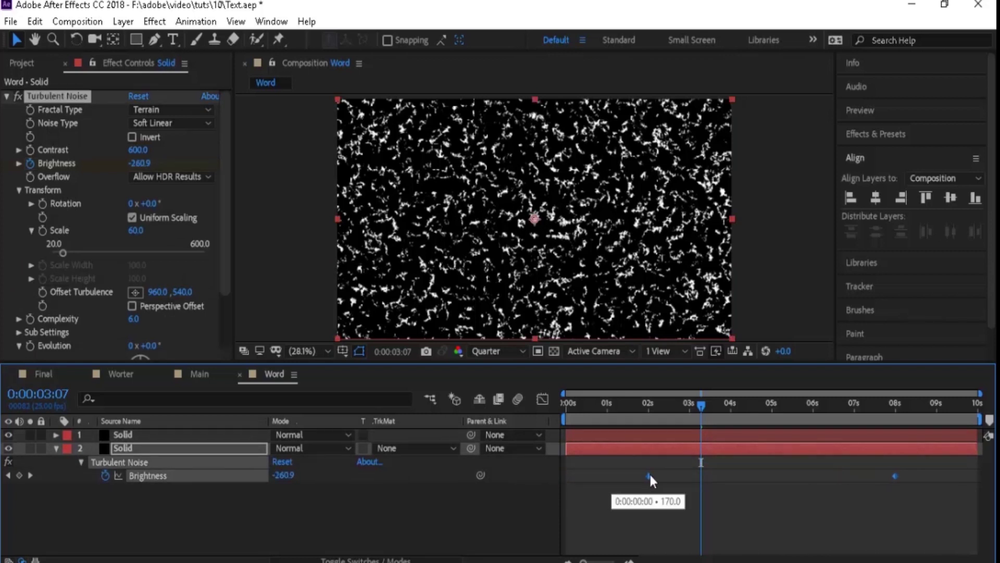
pyautogui.click(624, 435)
pyautogui.moveTo(624, 405); pyautogui.dragTo(659, 405)
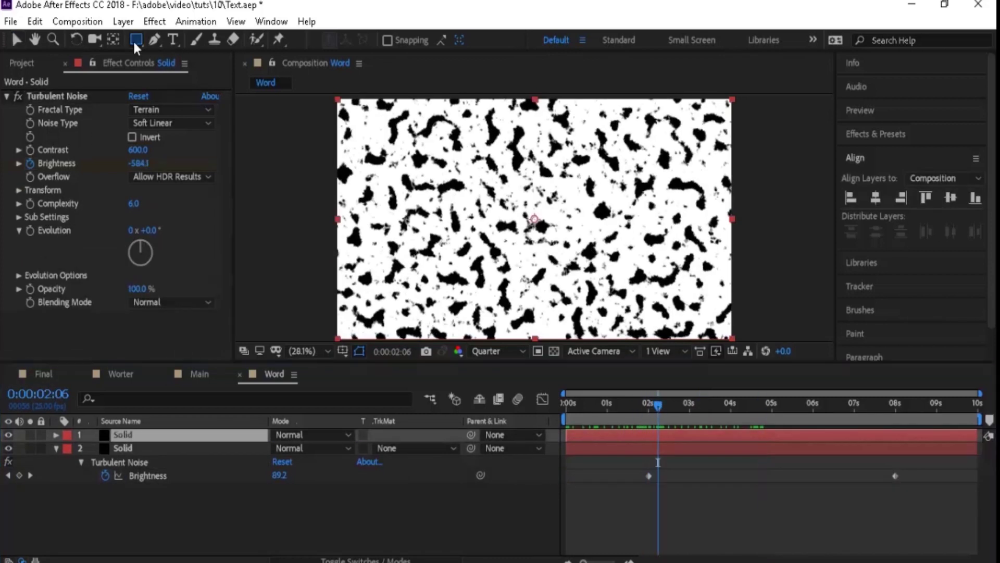
# - Draw an elliptical mask on the top Solid and move it right of centre
pyautogui.moveTo(134, 44); pyautogui.dragTo(228, 73)
pyautogui.moveTo(476, 164); pyautogui.dragTo(594, 297)
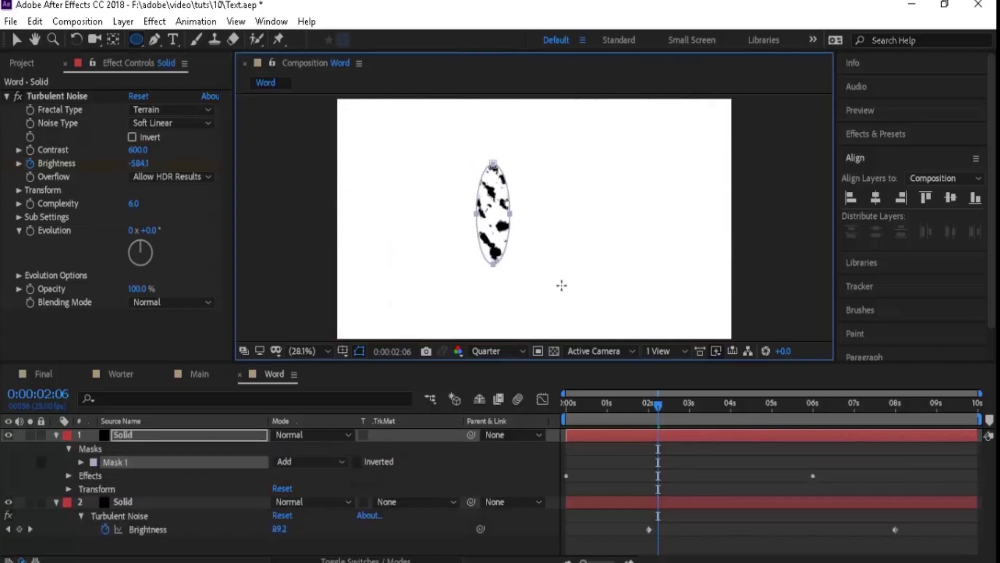
pyautogui.press('v')
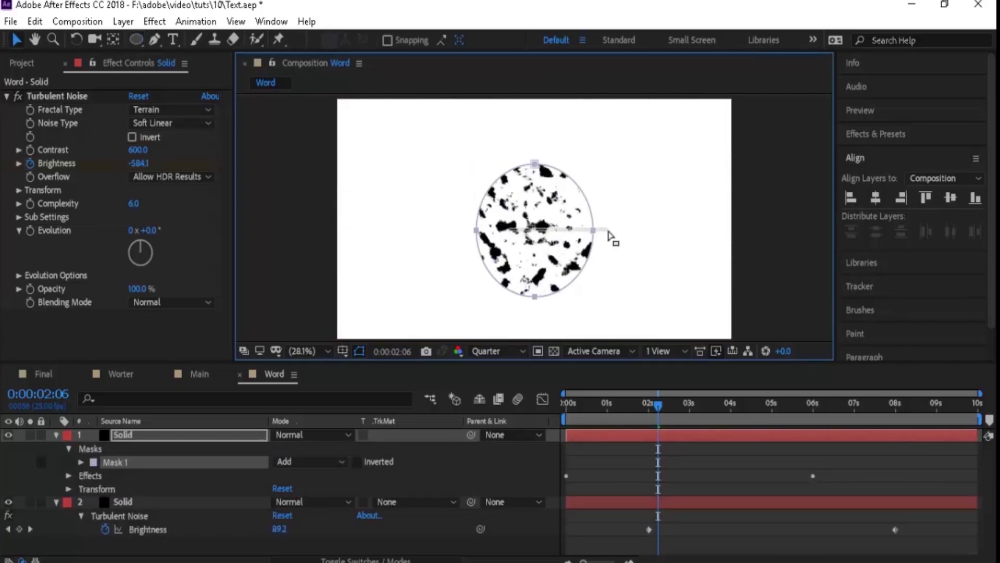
pyautogui.click(535, 223)
pyautogui.moveTo(534, 221); pyautogui.dragTo(605, 232)
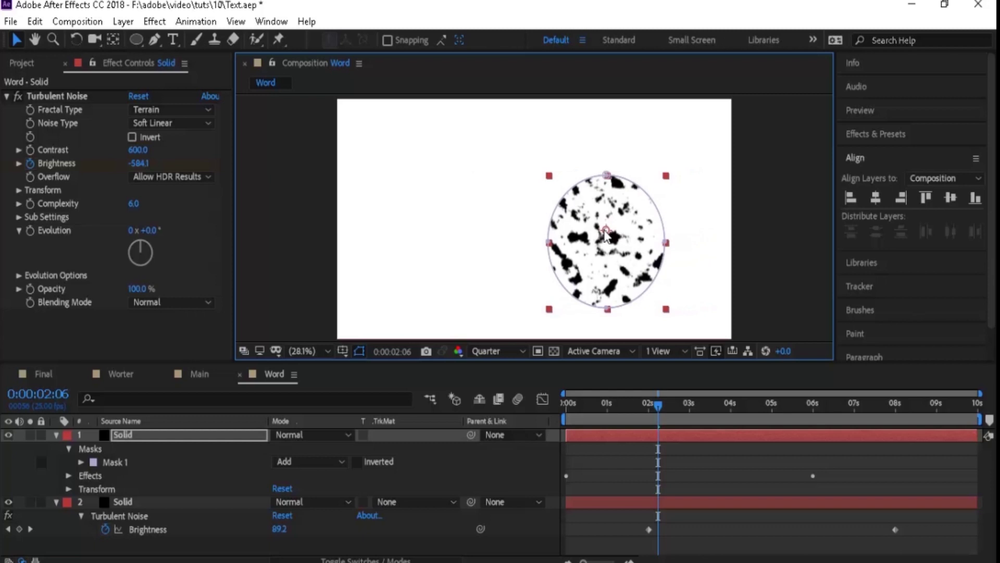
pyautogui.click(876, 134)
# - Apply Roughen Edges and Levels with Input White 120 to the top Solid
pyautogui.write('roug')
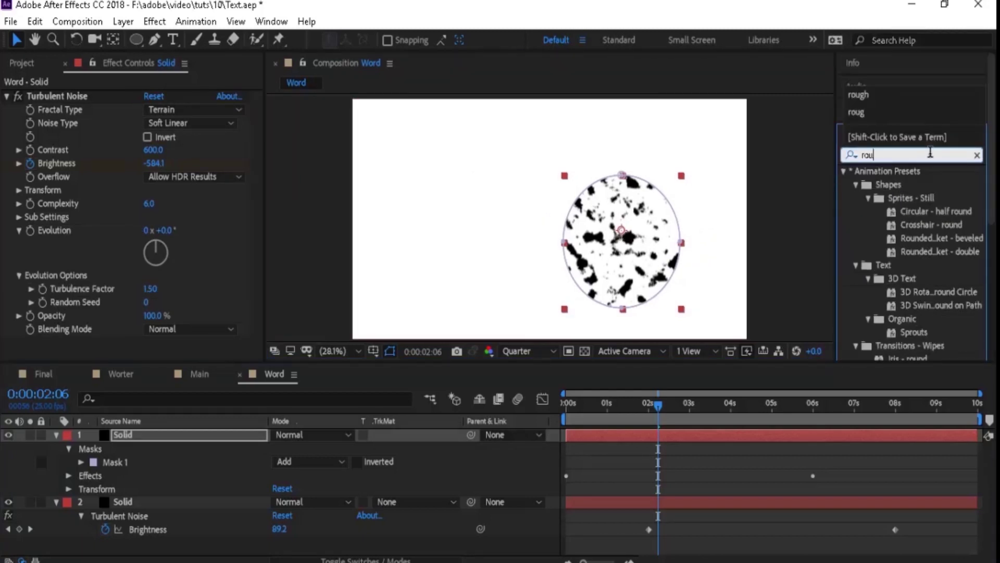
pyautogui.moveTo(903, 184); pyautogui.dragTo(732, 227)
pyautogui.press('space')
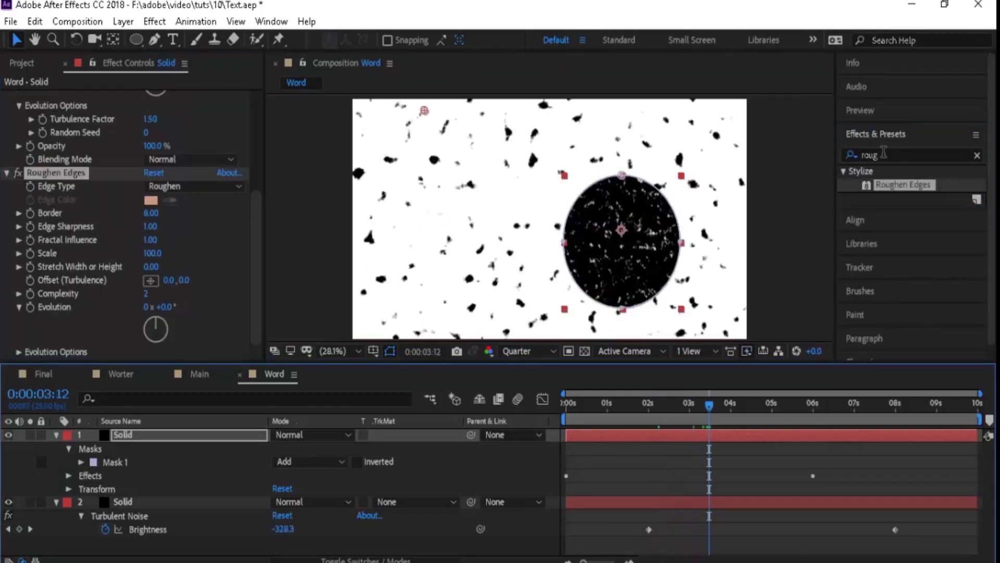
pyautogui.click(884, 156)
pyautogui.click(856, 42)
pyautogui.doubleClick(900, 252)
pyautogui.moveTo(228, 237); pyautogui.dragTo(137, 242)
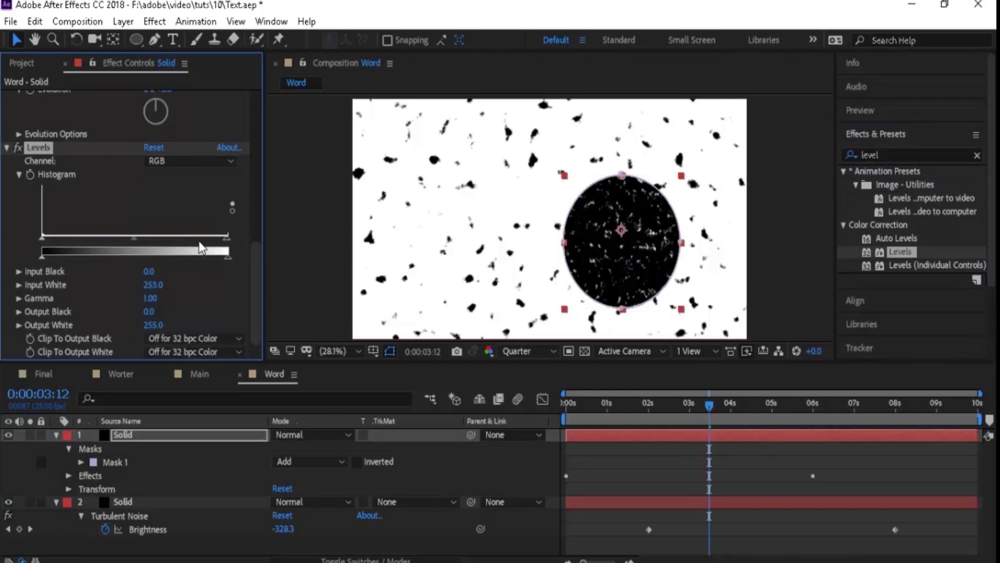
# - Scrub through to check the reveal, collapse both solids and close the Word comp
pyautogui.moveTo(613, 415); pyautogui.dragTo(783, 414)
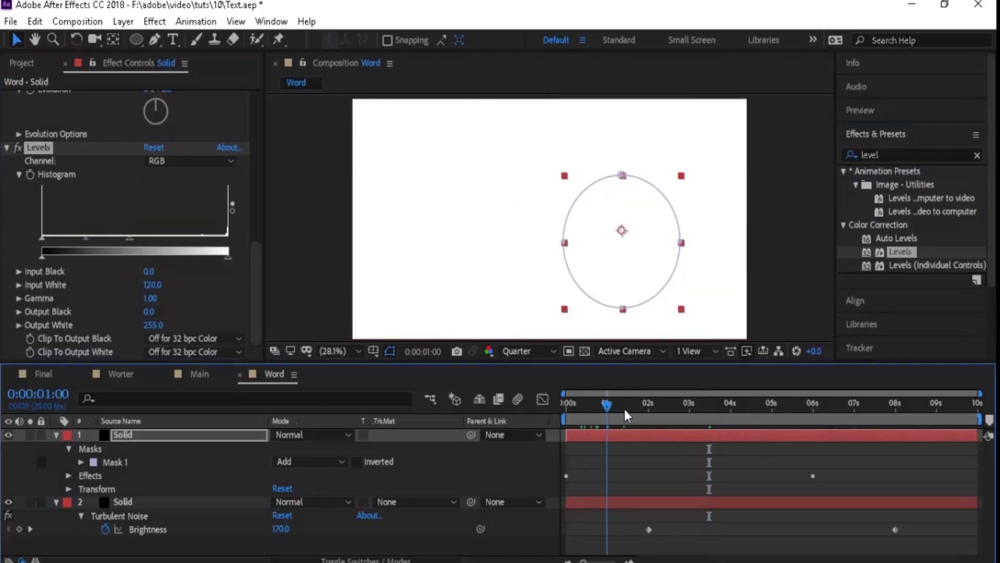
pyautogui.click(56, 434)
pyautogui.click(56, 448)
pyautogui.moveTo(661, 405); pyautogui.dragTo(843, 404)
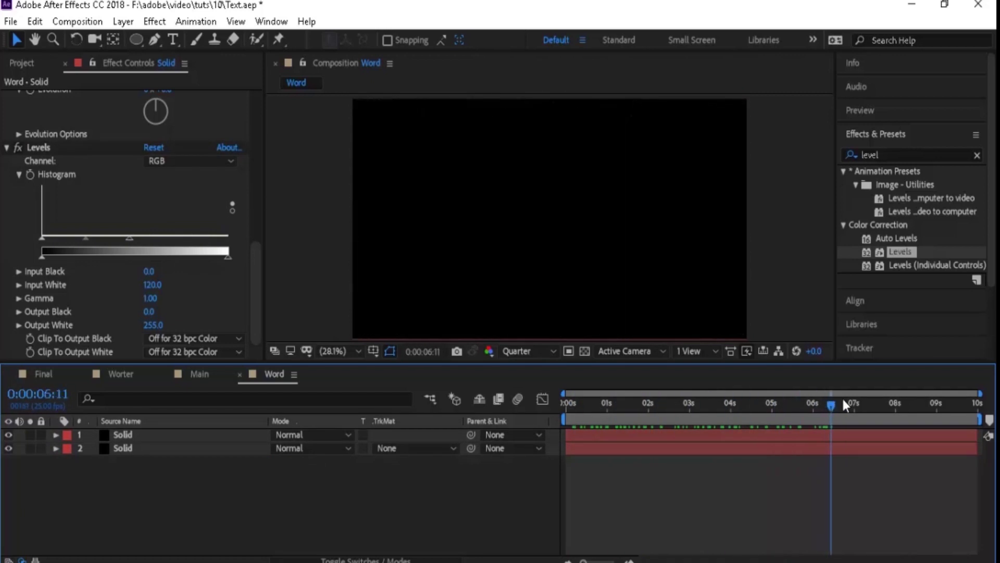
pyautogui.click(240, 374)
# - Close the Worter comp, make a new comp from Text, and name it 'Text + Word'
pyautogui.click(27, 62)
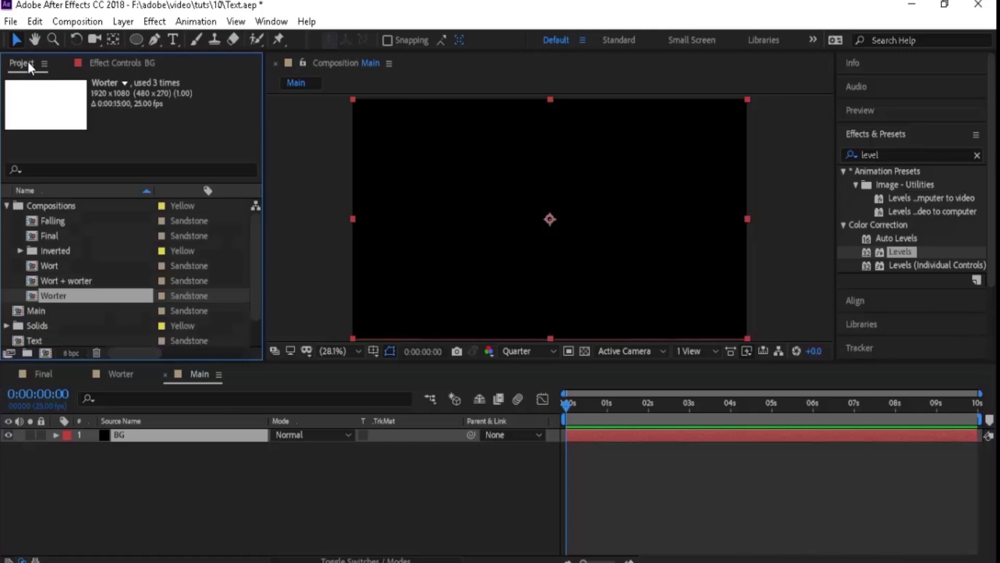
pyautogui.click(6, 205)
pyautogui.click(165, 374)
pyautogui.moveTo(42, 250); pyautogui.dragTo(47, 353)
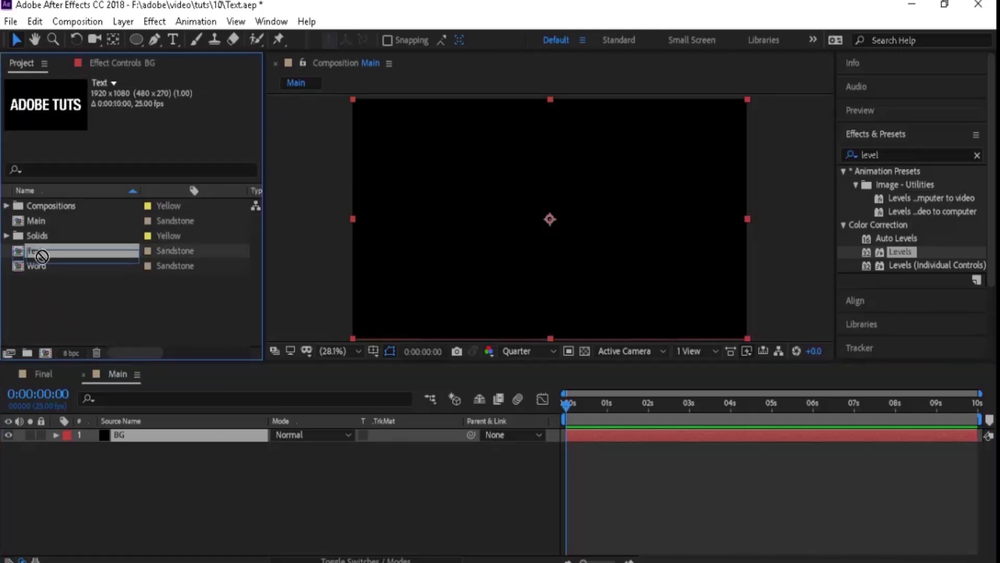
pyautogui.click(100, 264)
pyautogui.press('Return')
pyautogui.press('BackSpace')
pyautogui.write('+')
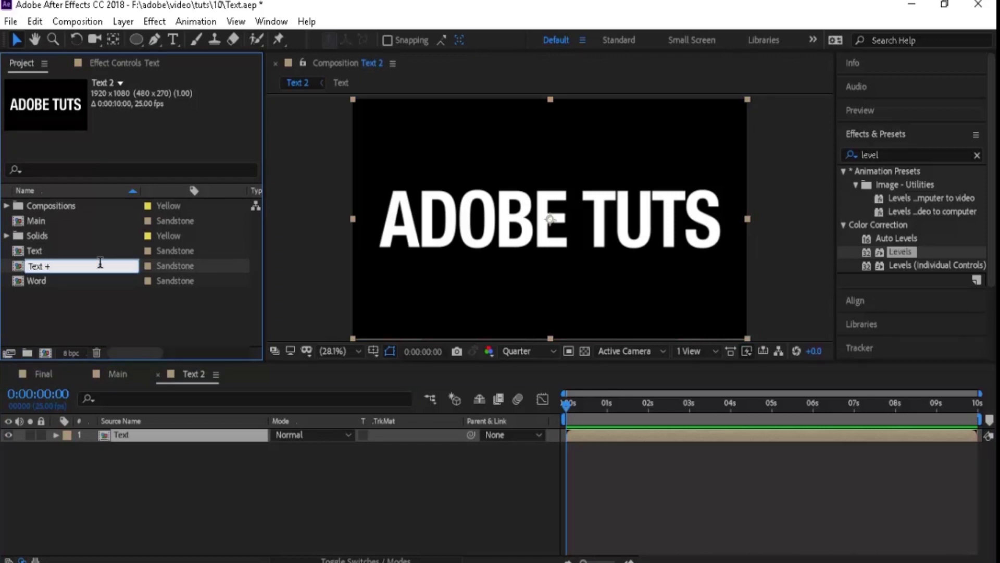
pyautogui.write(' Word')
pyautogui.press('Return')
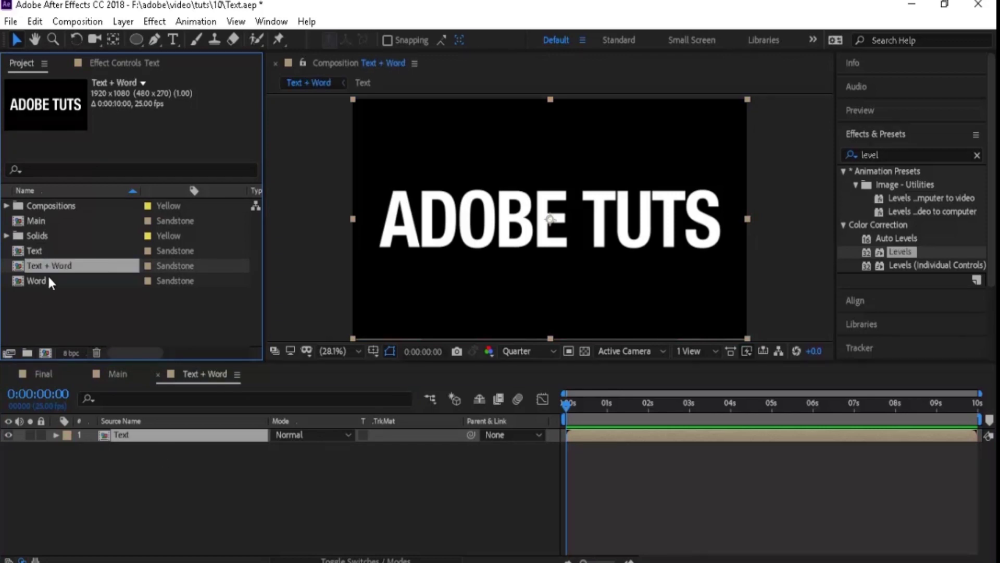
# - Place the Word comp above Text and set Text's track matte to Luma Matte 'Word'
pyautogui.moveTo(48, 275); pyautogui.dragTo(124, 430)
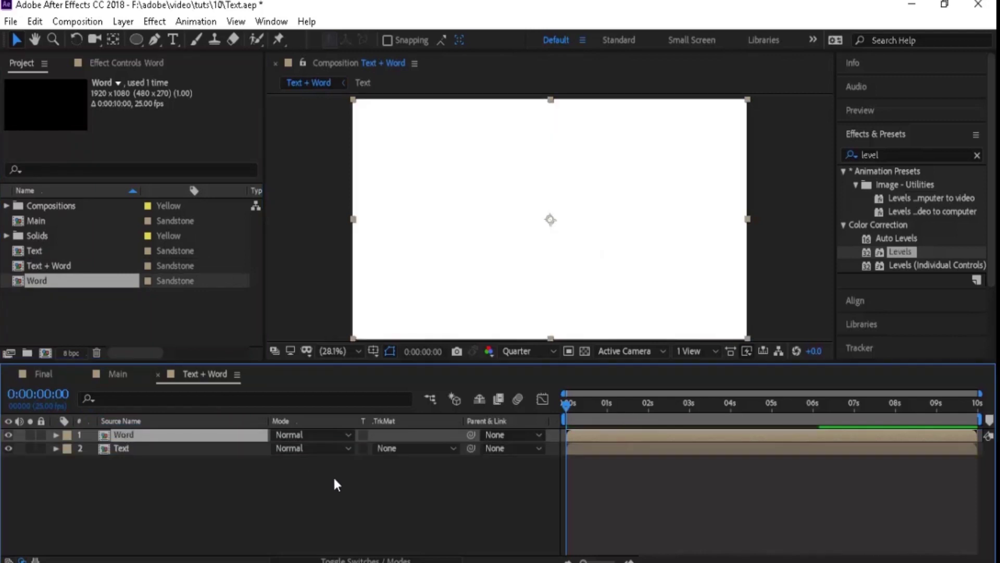
pyautogui.click(411, 448)
pyautogui.click(441, 521)
pyautogui.moveTo(589, 404); pyautogui.dragTo(832, 399)
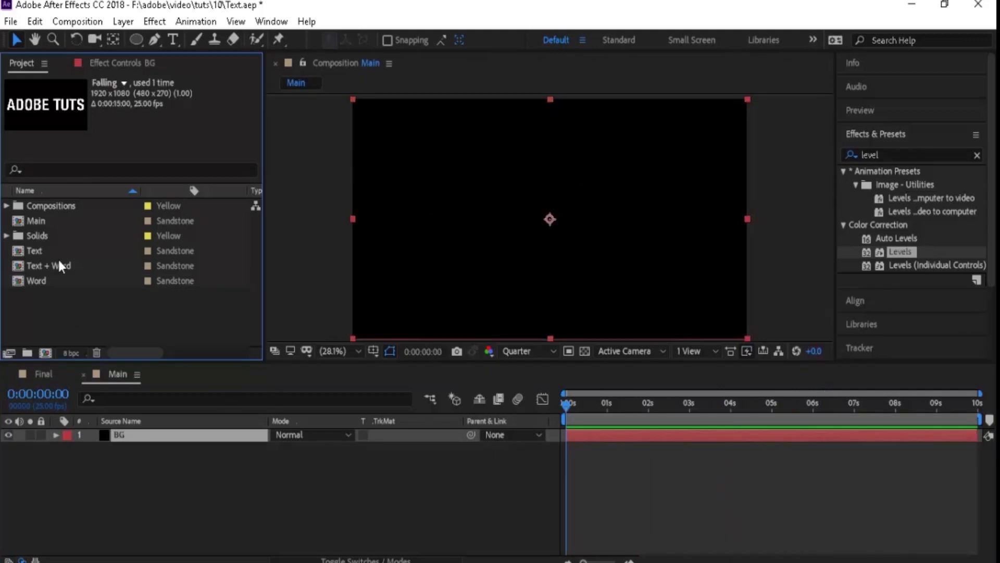
# - Nest Text + Word into a new comp named Fall, then select its layer and the Rectangle Tool
pyautogui.moveTo(60, 267); pyautogui.dragTo(46, 352)
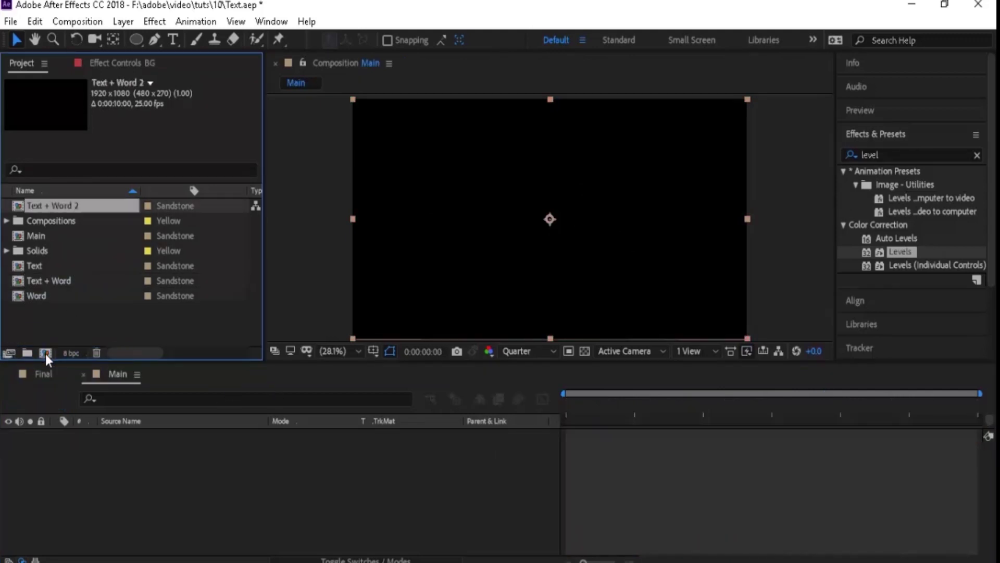
pyautogui.click(55, 279)
pyautogui.press('Return')
pyautogui.write('Fall')
pyautogui.press('Return')
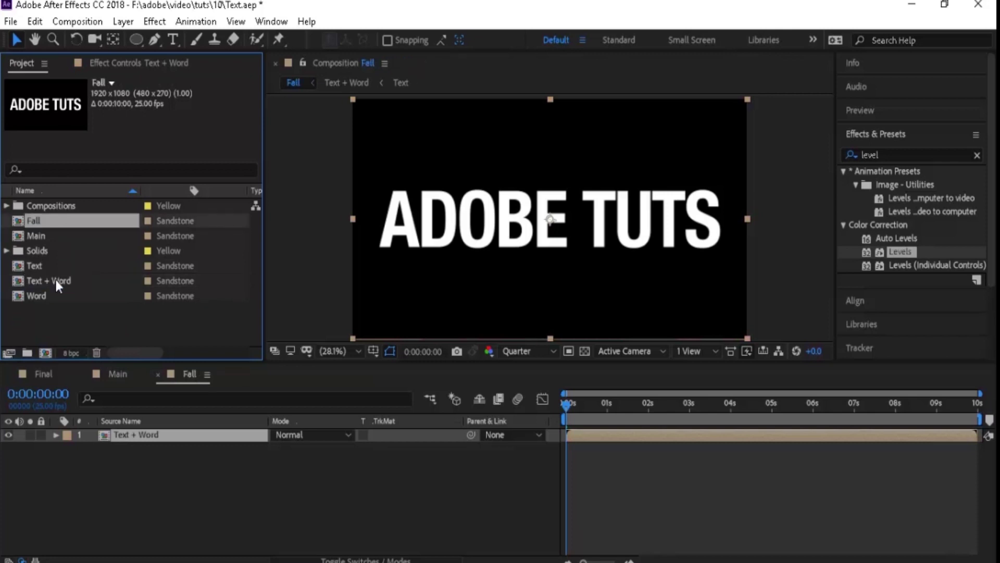
pyautogui.click(188, 454)
pyautogui.click(193, 439)
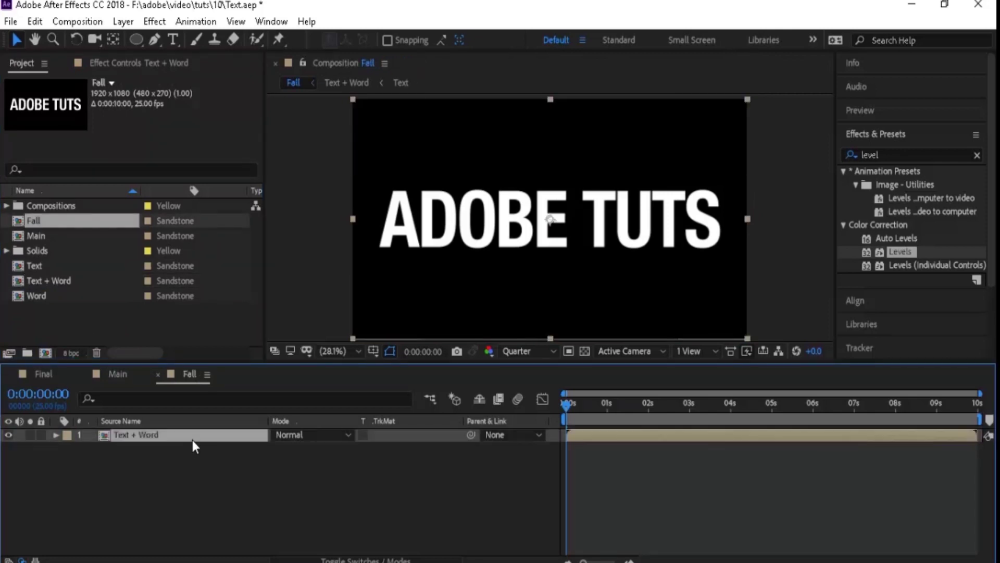
pyautogui.moveTo(134, 43); pyautogui.dragTo(174, 37)
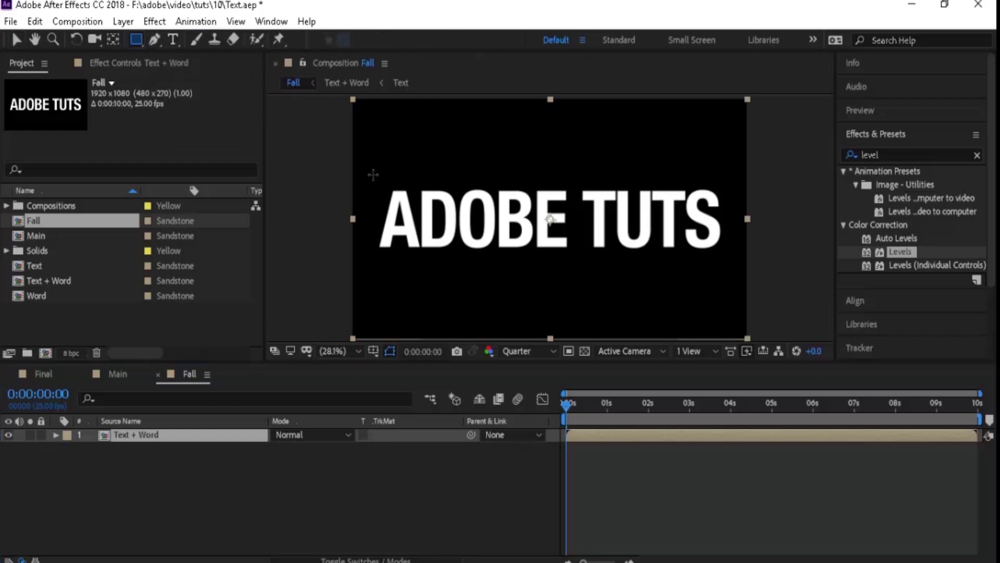
# - Mask the first Text + Word layer to the letter A, then duplicate it and delete the copied mask
pyautogui.moveTo(373, 175); pyautogui.dragTo(423, 252)
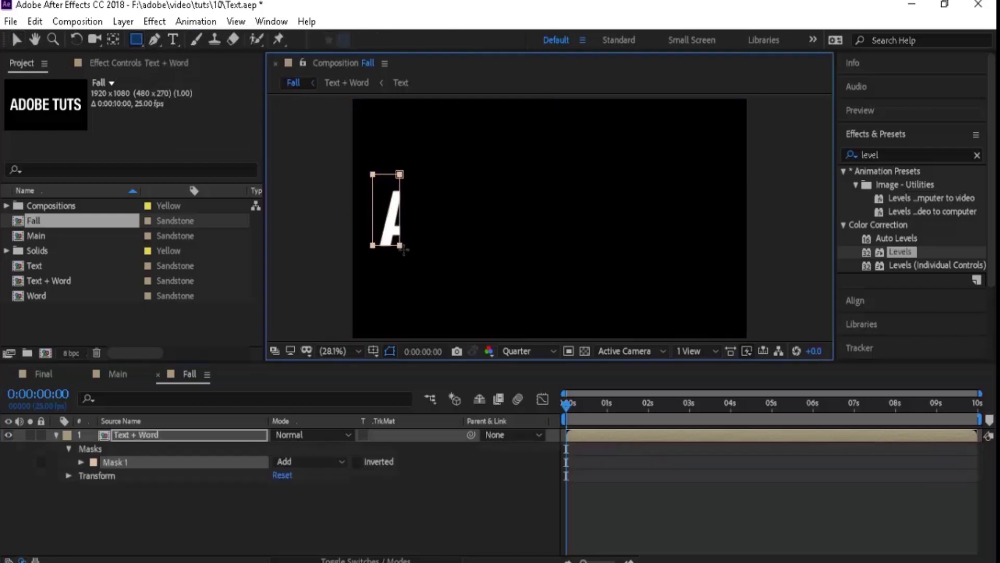
pyautogui.click(56, 436)
pyautogui.click(218, 437)
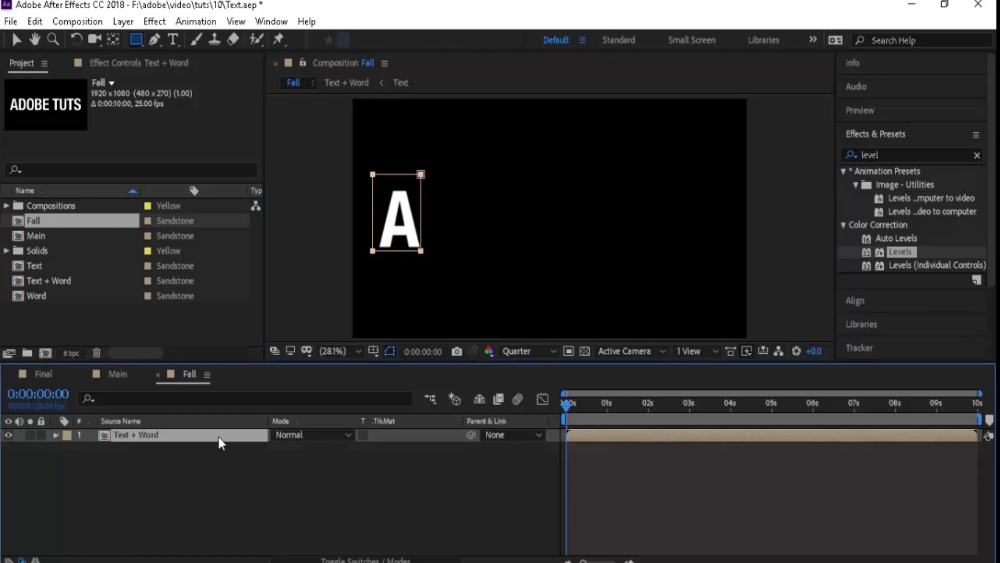
pyautogui.hotkey('ctrl', 'd')
pyautogui.click(202, 451)
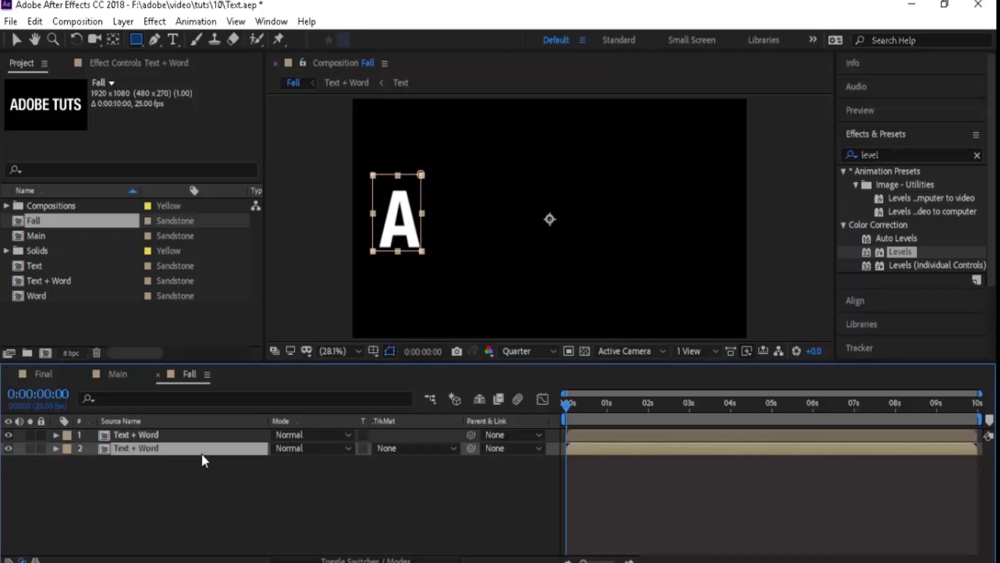
pyautogui.press('m')
pyautogui.click(115, 462)
pyautogui.press('Delete')
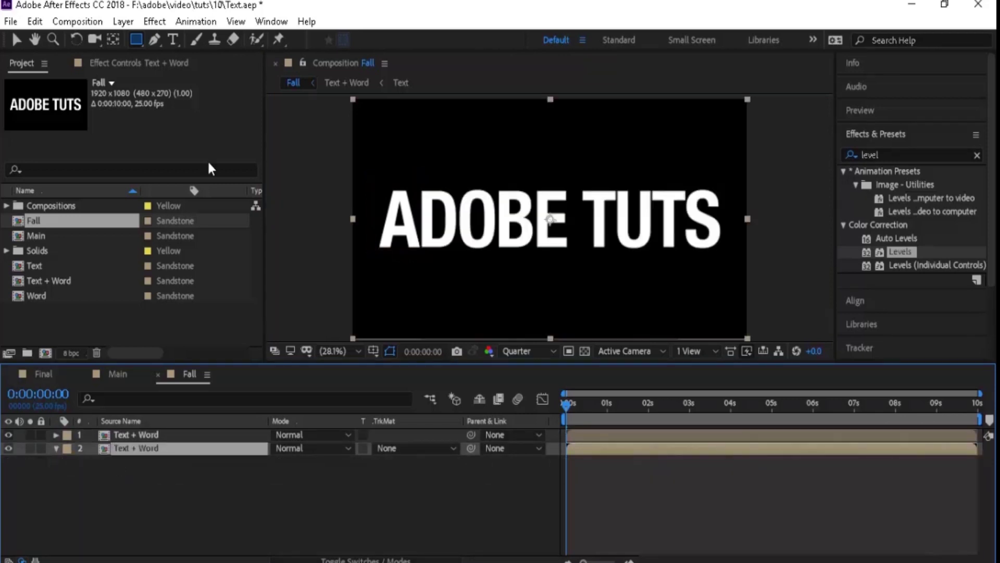
# - Mask layer 2 to the letter D and make a mask-free duplicate for the next letter
pyautogui.moveTo(419, 187); pyautogui.dragTo(457, 247)
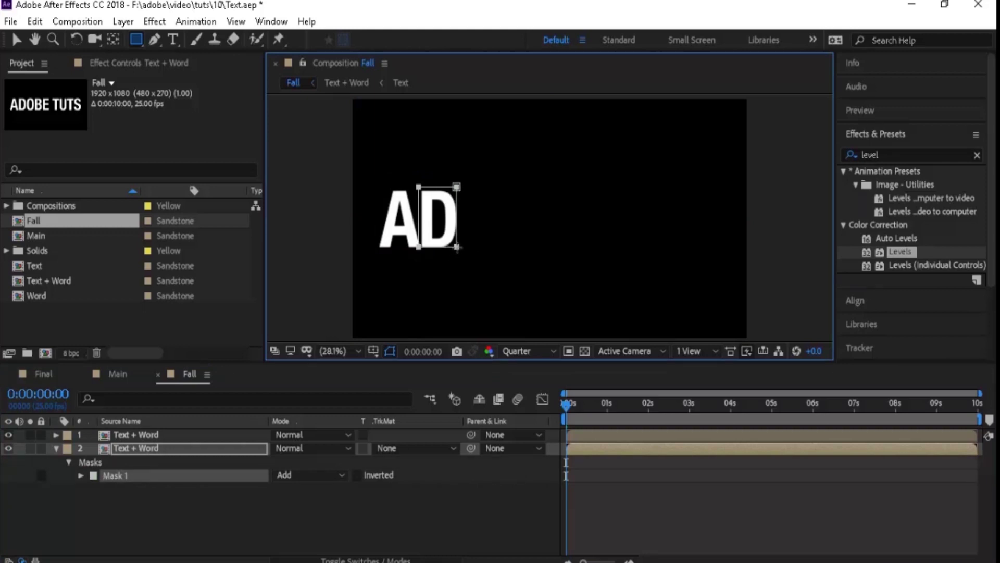
pyautogui.click(208, 520)
pyautogui.press('m')
pyautogui.click(123, 448)
pyautogui.hotkey('ctrl', 'd')
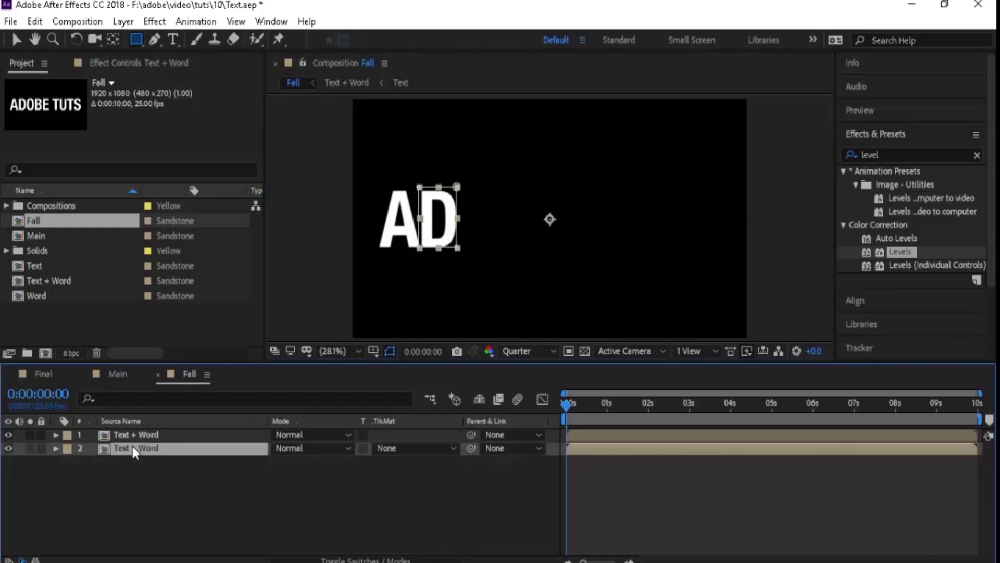
pyautogui.press('m')
pyautogui.click(134, 472)
pyautogui.press('Delete')
# - Mask layers 3 and 4 to the letters O and B, preparing a fresh duplicate
pyautogui.moveTo(458, 188); pyautogui.dragTo(500, 251)
pyautogui.press('m')
pyautogui.hotkey('ctrl', 'd')
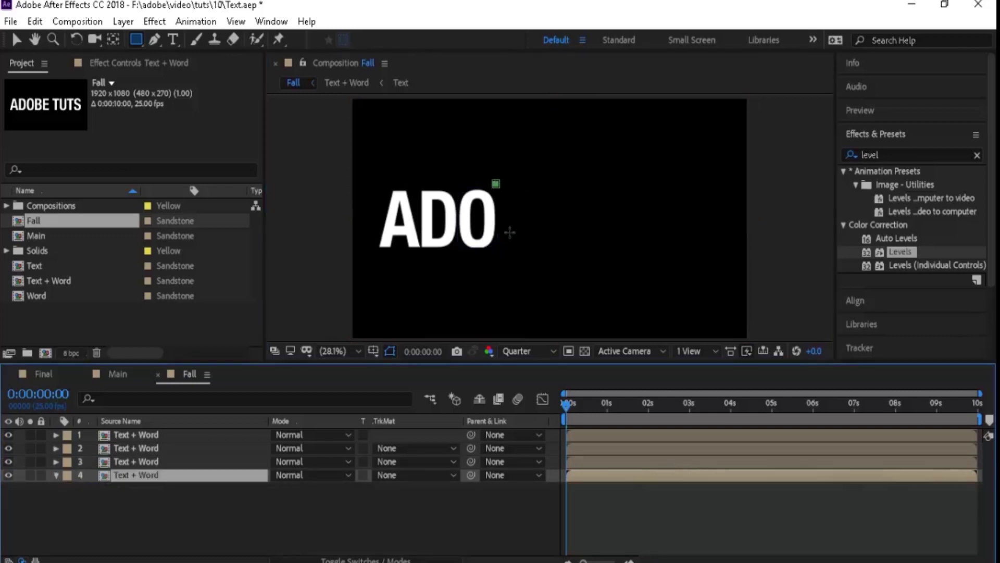
pyautogui.moveTo(495, 184); pyautogui.dragTo(535, 249)
pyautogui.press('m')
pyautogui.hotkey('ctrl', 'd')
pyautogui.press('m')
pyautogui.click(120, 515)
pyautogui.press('Delete')
# - Mask layer 5 to the letter E and duplicate it without the mask
pyautogui.moveTo(534, 185); pyautogui.dragTo(574, 249)
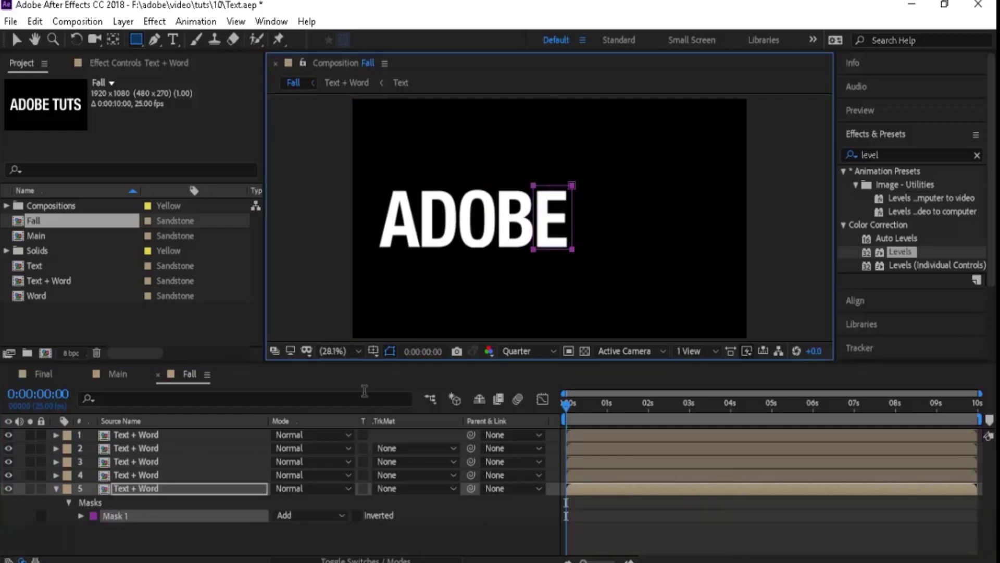
pyautogui.click(56, 488)
pyautogui.hotkey('ctrl', 'd')
pyautogui.press('m')
pyautogui.click(117, 517)
pyautogui.press('Delete')
# - Mask layer 6 to the first T and duplicate it without the mask
pyautogui.moveTo(580, 186); pyautogui.dragTo(616, 252)
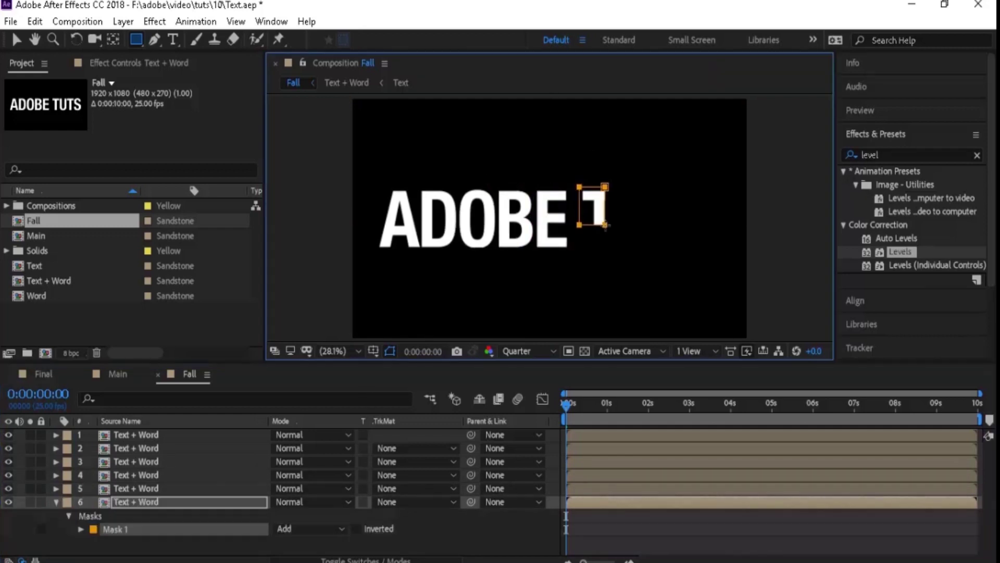
pyautogui.click(57, 502)
pyautogui.hotkey('ctrl', 'd')
pyautogui.press('m')
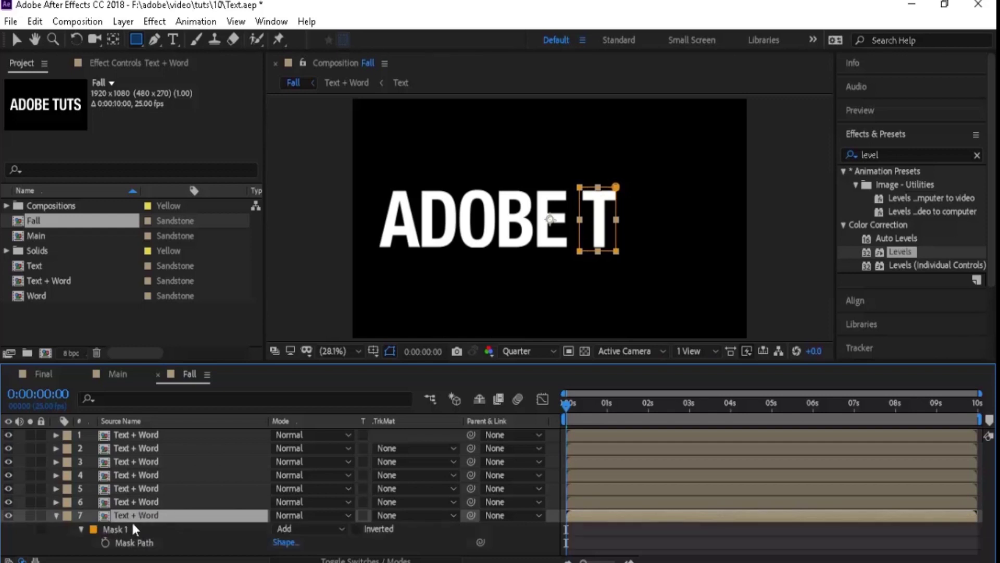
pyautogui.click(117, 528)
pyautogui.press('Delete')
# - Mask layer 7 to the letter U and duplicate it without the mask
pyautogui.moveTo(616, 187); pyautogui.dragTo(652, 248)
pyautogui.click(134, 528)
pyautogui.hotkey('ctrl', 'd')
pyautogui.press('m')
pyautogui.click(140, 535)
pyautogui.press('Delete')
# - Mask layer 8 to the second T and layer 9 to the letter S
pyautogui.moveTo(652, 185); pyautogui.dragTo(687, 250)
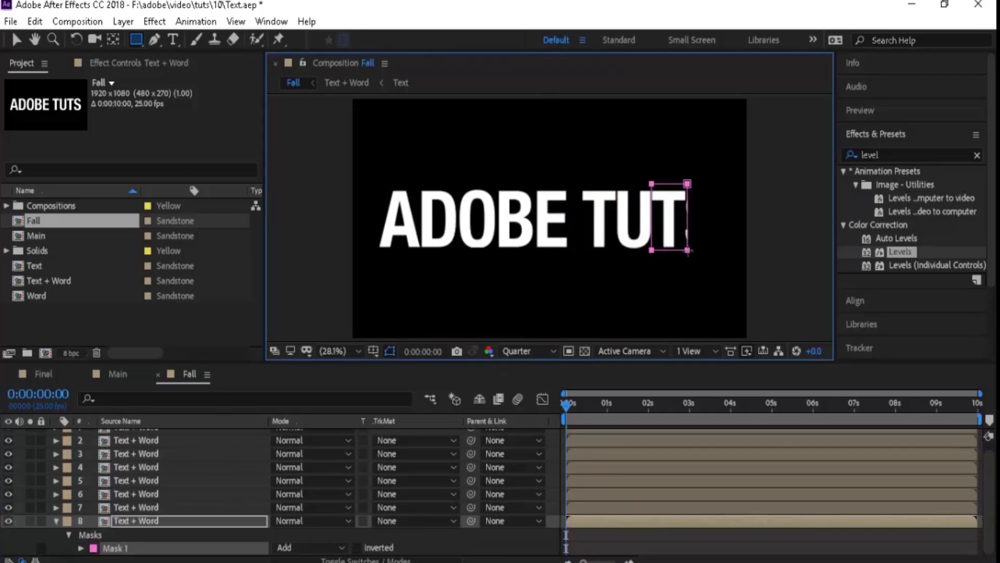
pyautogui.click(54, 521)
pyautogui.hotkey('ctrl', 'd')
pyautogui.click(123, 542)
pyautogui.press('m')
pyautogui.click(123, 530)
pyautogui.press('Delete')
pyautogui.moveTo(687, 180); pyautogui.dragTo(725, 248)
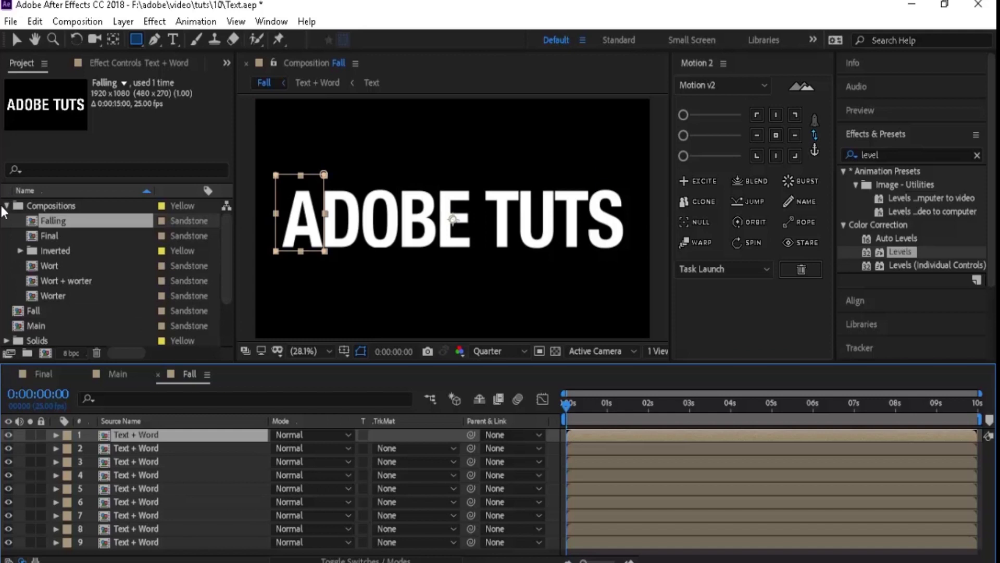
# - Keyframe Position on all nine letter layers at 0 s, shifting them down 70 at 8 s
pyautogui.click(6, 205)
pyautogui.click(190, 436)
pyautogui.hotkey('ctrl', 'a')
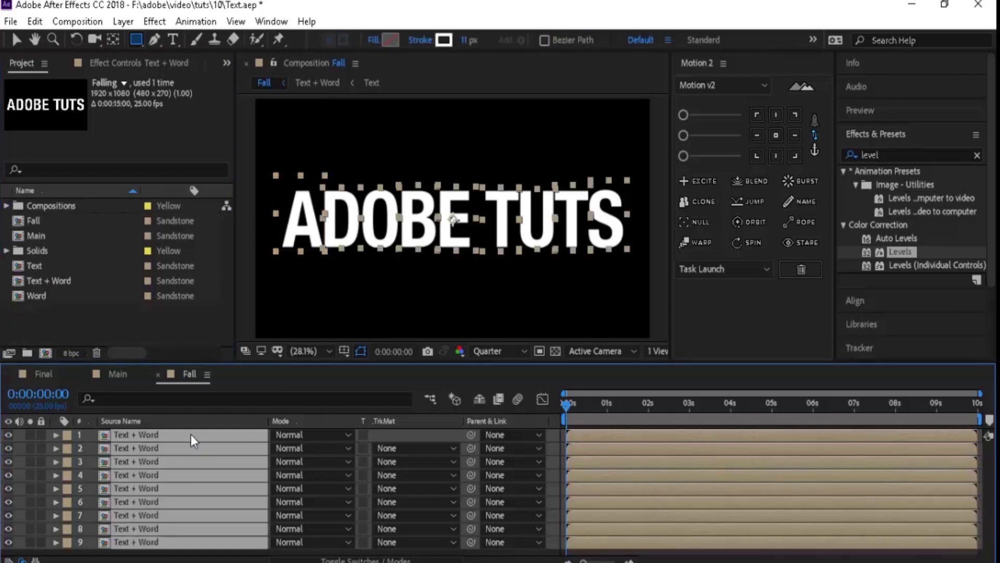
pyautogui.press('p')
pyautogui.click(92, 449)
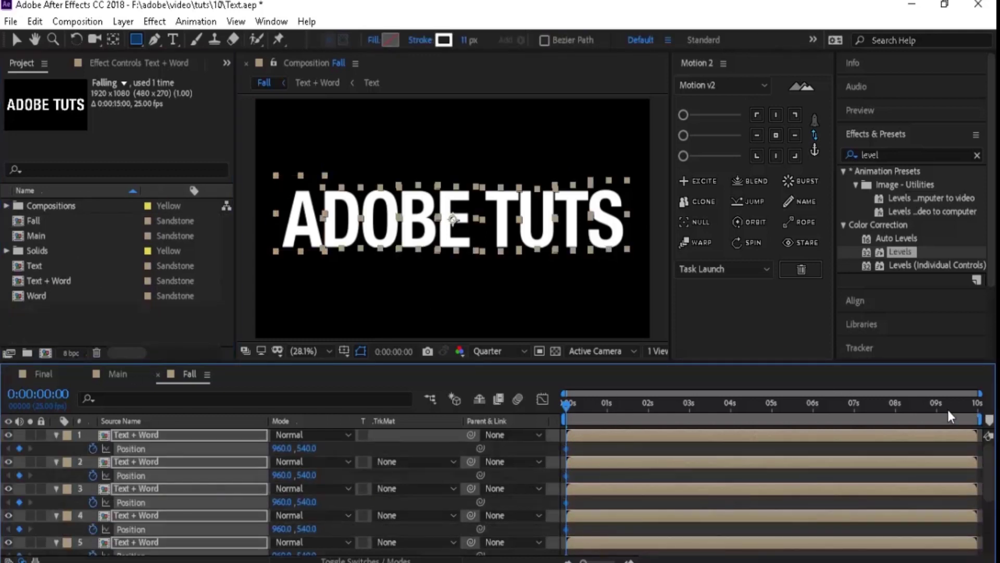
pyautogui.click(896, 415)
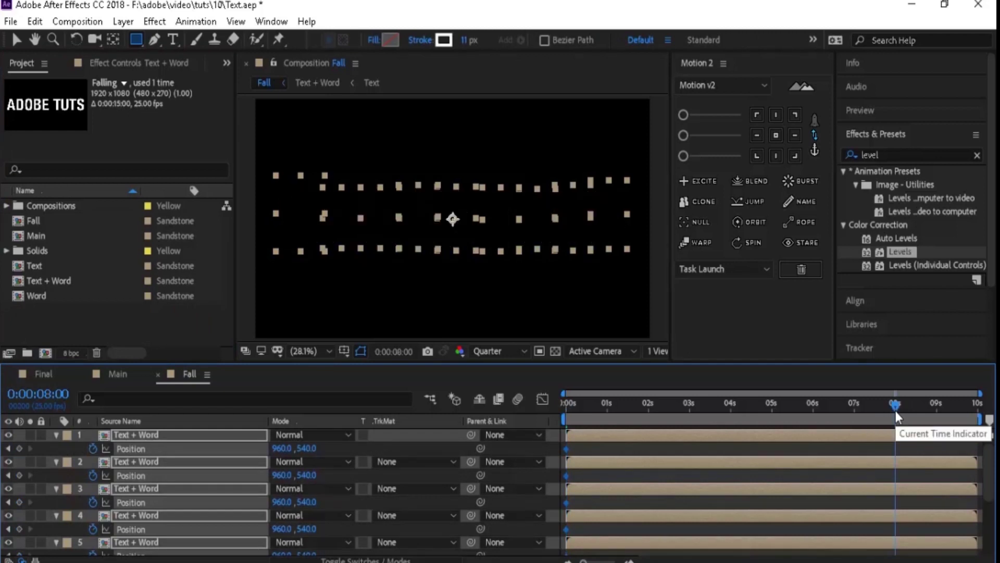
pyautogui.click(770, 135)
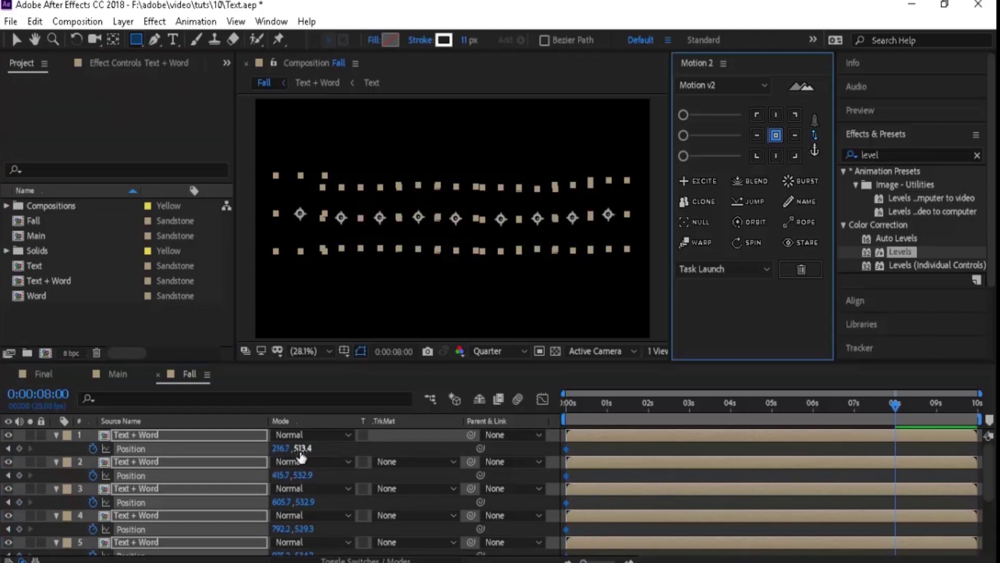
pyautogui.moveTo(301, 449); pyautogui.dragTo(323, 502)
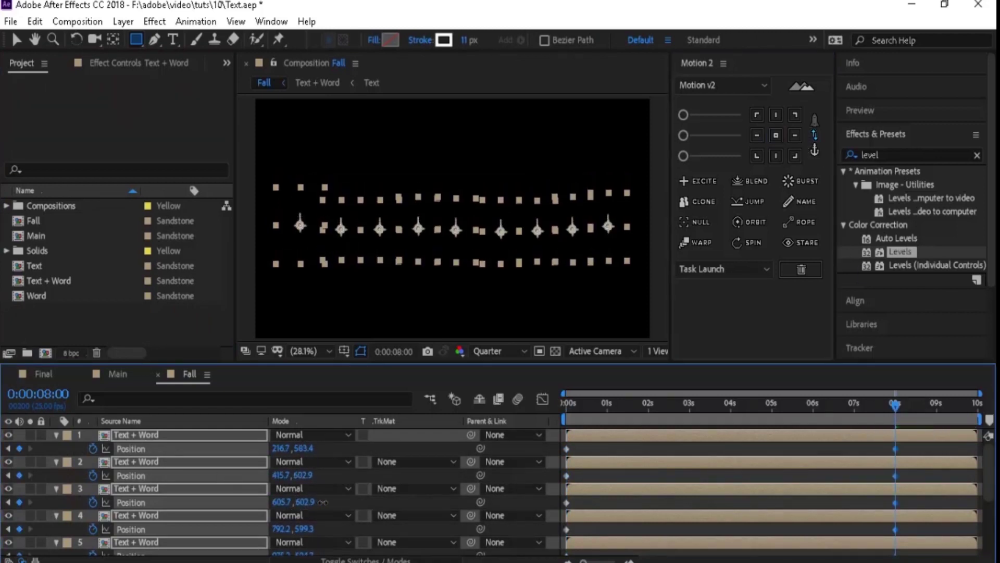
# - Preview the fall and select all Position keyframes for Easy Ease
pyautogui.press('Home')
pyautogui.moveTo(583, 399); pyautogui.dragTo(855, 406)
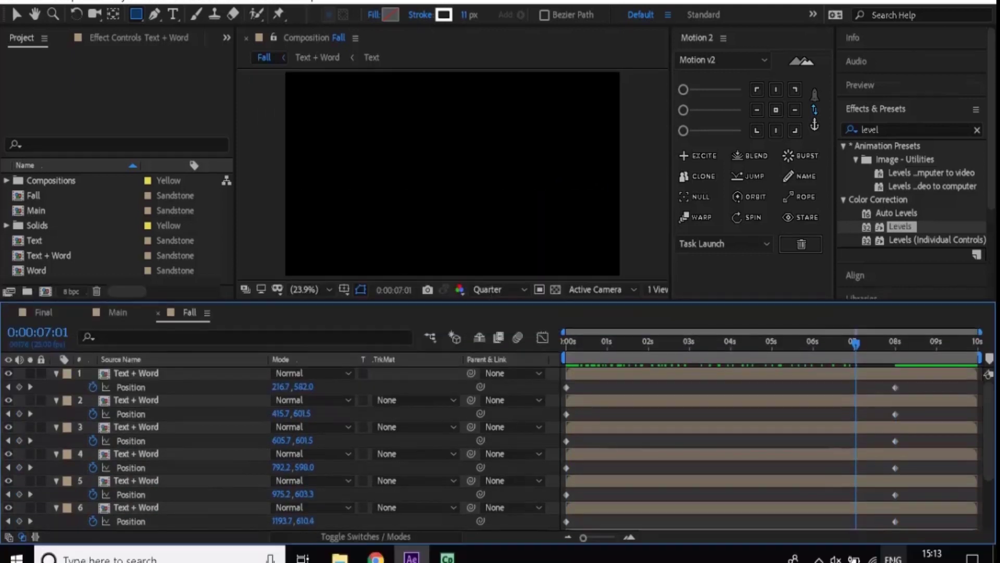
pyautogui.moveTo(559, 380); pyautogui.dragTo(897, 523)
pyautogui.rightClick(897, 523)
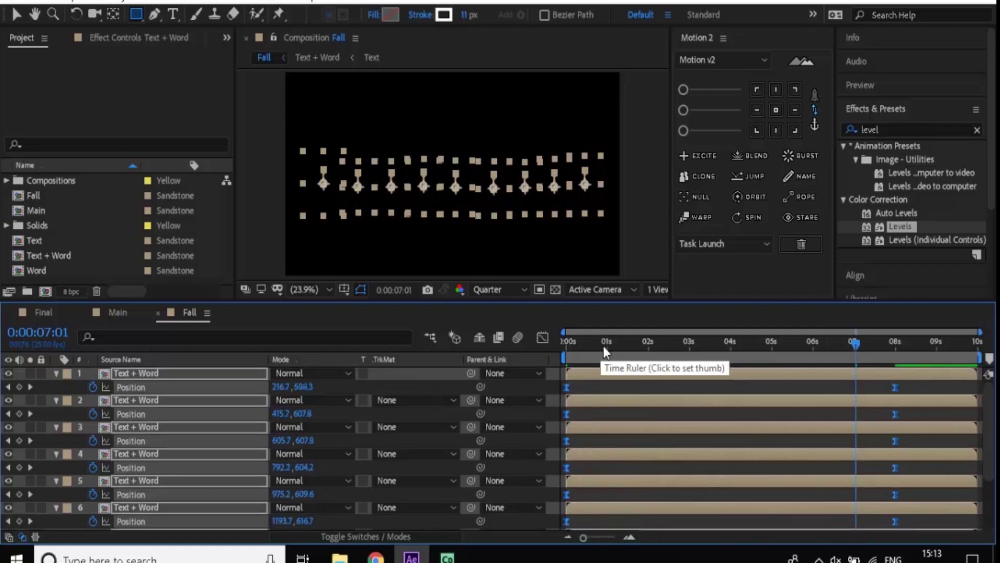
# - Tilt each letter layer with Rotation keyframes at 3 seconds
pyautogui.press('Home')
pyautogui.press('r')
pyautogui.press('F2')
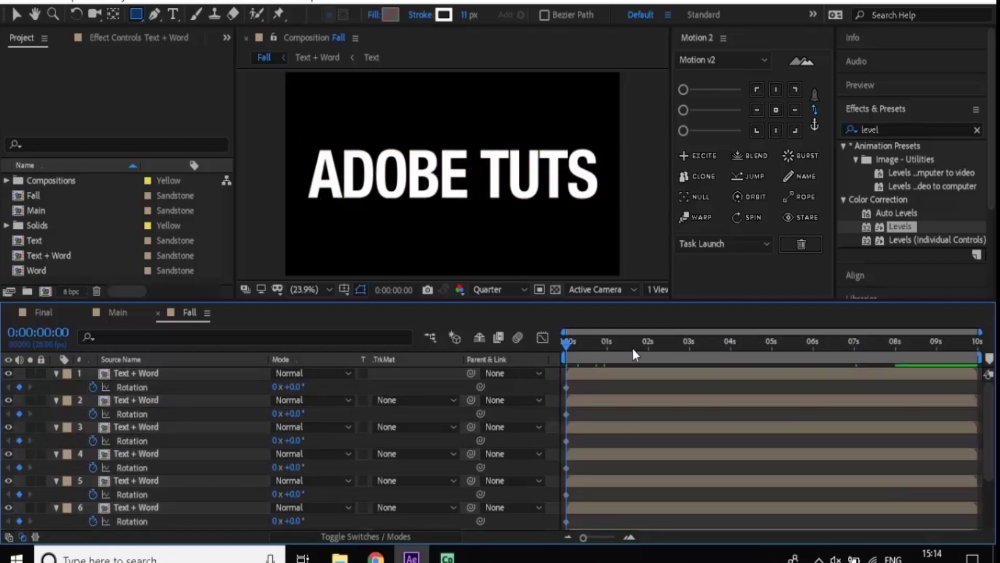
pyautogui.click(689, 348)
pyautogui.moveTo(291, 387); pyautogui.dragTo(285, 387)
pyautogui.moveTo(293, 413)
pyautogui.mouseDown()
pyautogui.moveTo(301, 440)
pyautogui.moveTo(283, 467)
pyautogui.moveTo(300, 494)
pyautogui.mouseUp()
pyautogui.scroll(-3, 992, 420)
pyautogui.moveTo(293, 415); pyautogui.dragTo(301, 415)
pyautogui.moveTo(294, 443)
pyautogui.mouseDown()
pyautogui.moveTo(281, 443)
pyautogui.moveTo(305, 469)
pyautogui.moveTo(281, 495)
pyautogui.mouseUp()
pyautogui.moveTo(293, 522); pyautogui.dragTo(290, 496)
# - Add 5-second Rotation keyframes to each letter, setting the first letter to -7
pyautogui.click(854, 345)
pyautogui.click(771, 345)
pyautogui.moveTo(293, 469); pyautogui.dragTo(286, 442)
pyautogui.moveTo(293, 415); pyautogui.dragTo(285, 389)
pyautogui.scroll(3, 282, 448)
pyautogui.moveTo(293, 440)
pyautogui.mouseDown()
pyautogui.moveTo(281, 440)
pyautogui.moveTo(301, 413)
pyautogui.moveTo(286, 386)
pyautogui.mouseUp()
pyautogui.moveTo(568, 342); pyautogui.dragTo(811, 344)
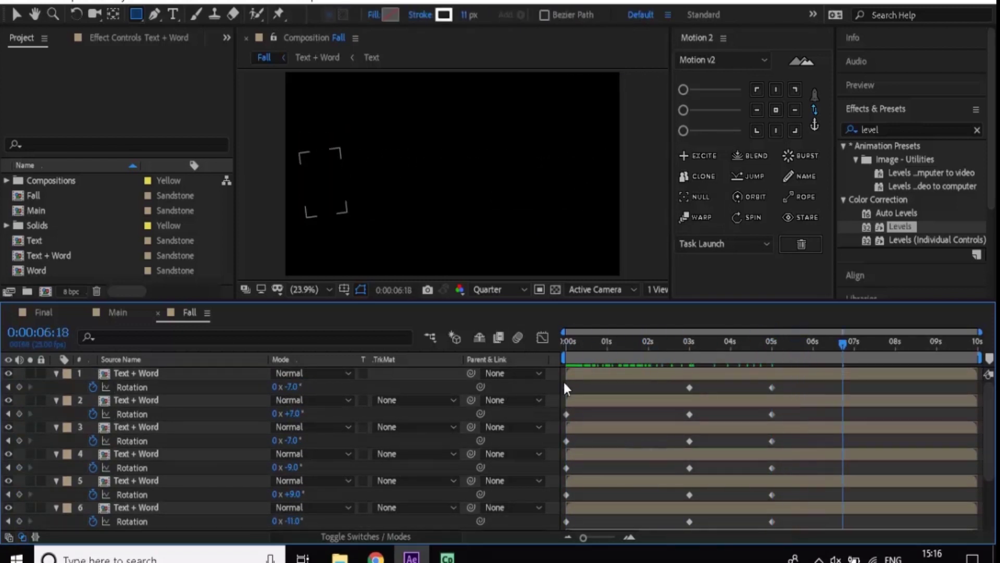
# - Apply Easy Ease to all Rotation keyframes and preview the letters falling apart
pyautogui.hotkey('ctrl', 'a')
pyautogui.rightClick(772, 387)
pyautogui.click(802, 513)
pyautogui.scroll(-3, 853, 372)
pyautogui.press('Home')
pyautogui.press('u')
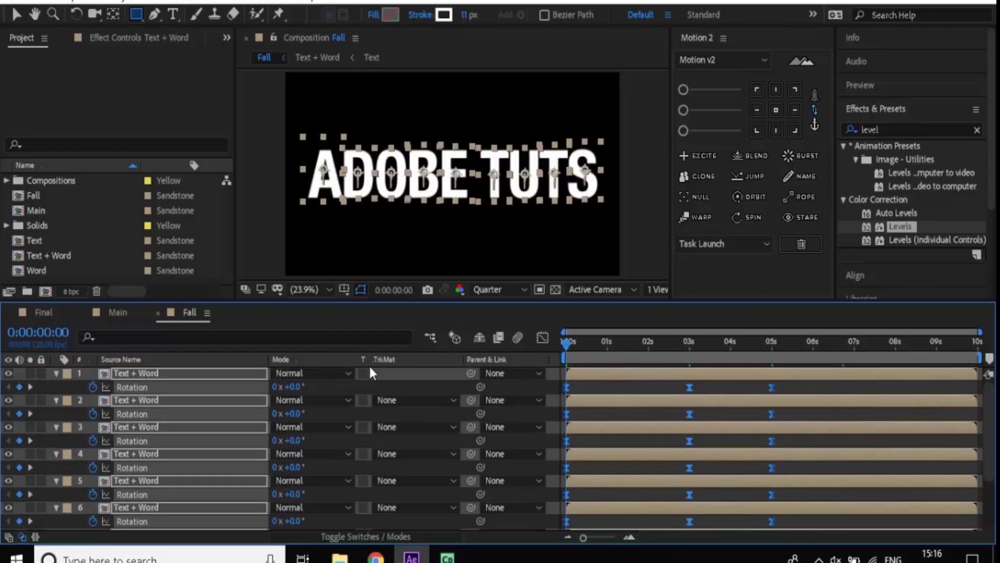
pyautogui.moveTo(649, 358)
pyautogui.mouseDown()
pyautogui.moveTo(506, 352)
pyautogui.moveTo(804, 357)
pyautogui.mouseUp()
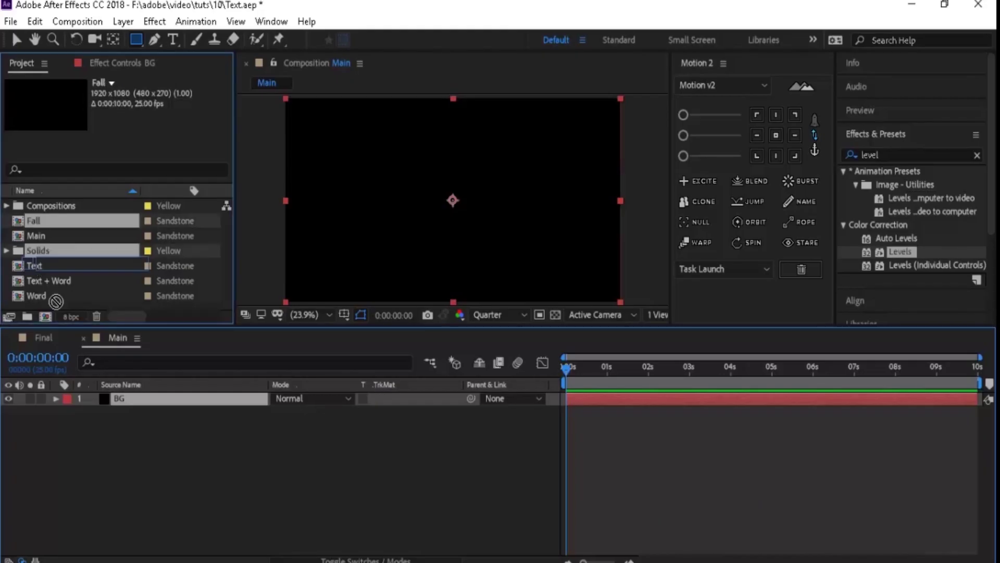
# - Add the Fall comp above BG in Main and create a project folder named invert
pyautogui.moveTo(32, 221); pyautogui.dragTo(102, 396)
pyautogui.moveTo(566, 360)
pyautogui.mouseDown()
pyautogui.moveTo(622, 359)
pyautogui.moveTo(538, 381)
pyautogui.mouseUp()
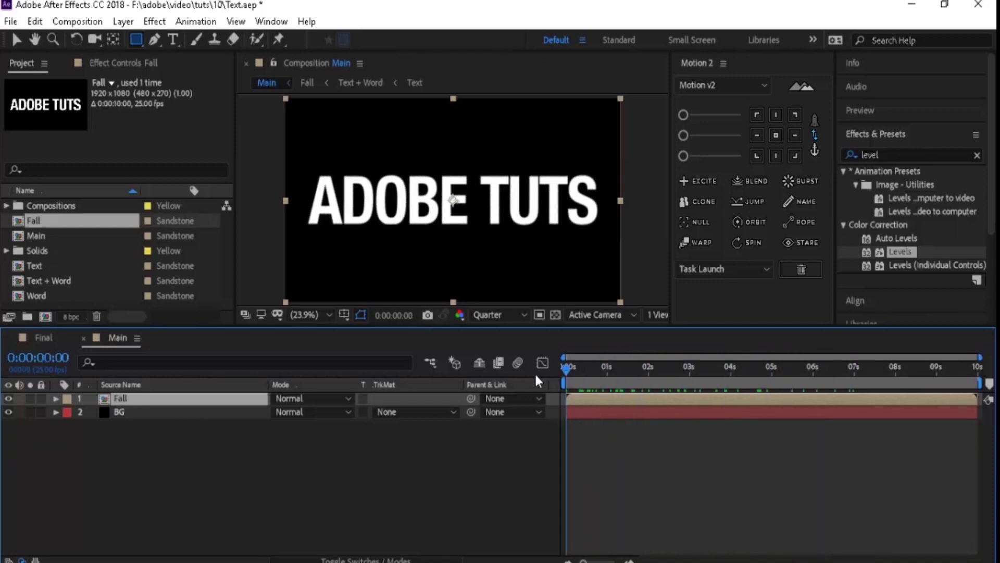
pyautogui.click(27, 316)
pyautogui.write('invert')
pyautogui.press('Return')
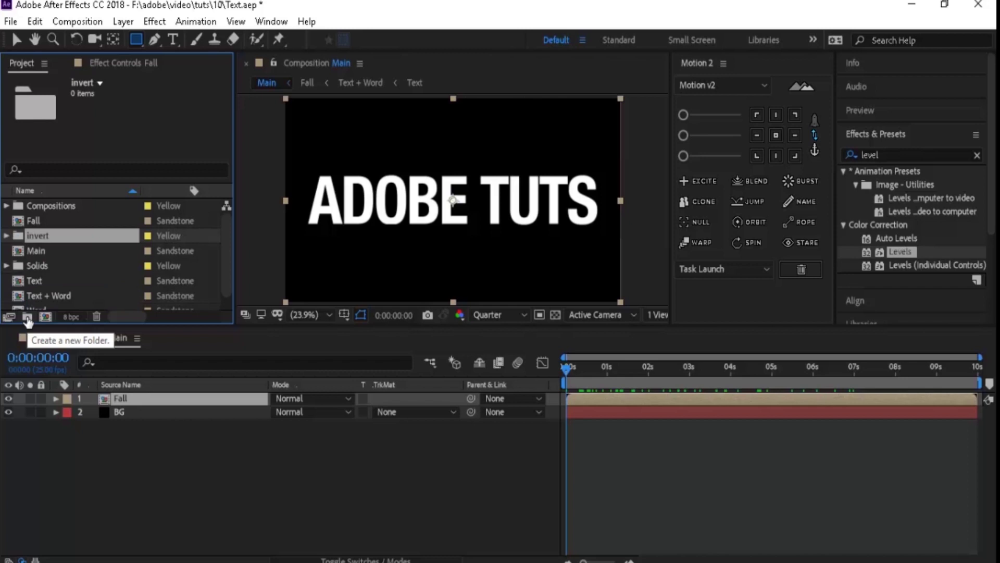
# - Create a new Word 2 composition from the Word comp
pyautogui.scroll(-1, 222, 312)
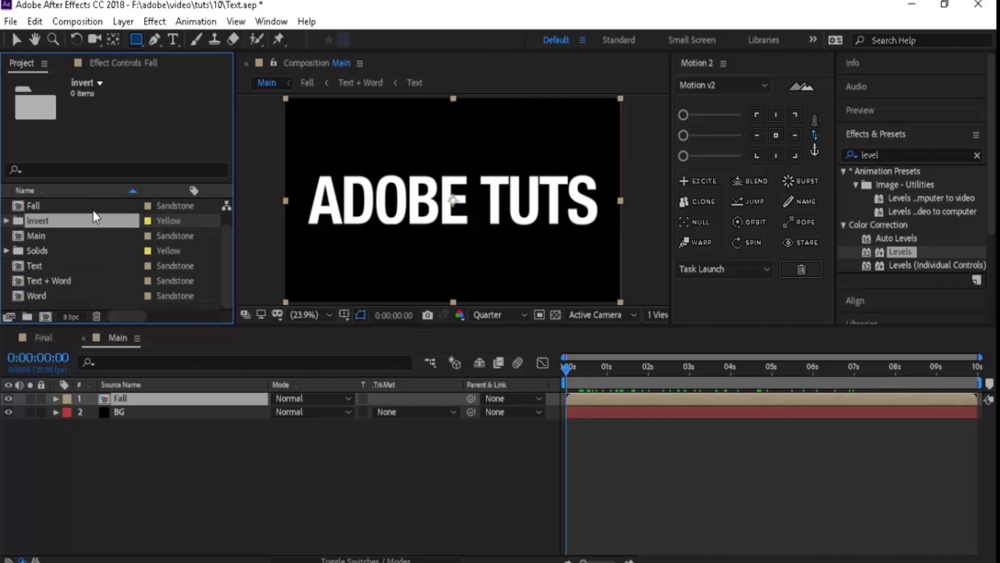
pyautogui.scroll(1, 208, 245)
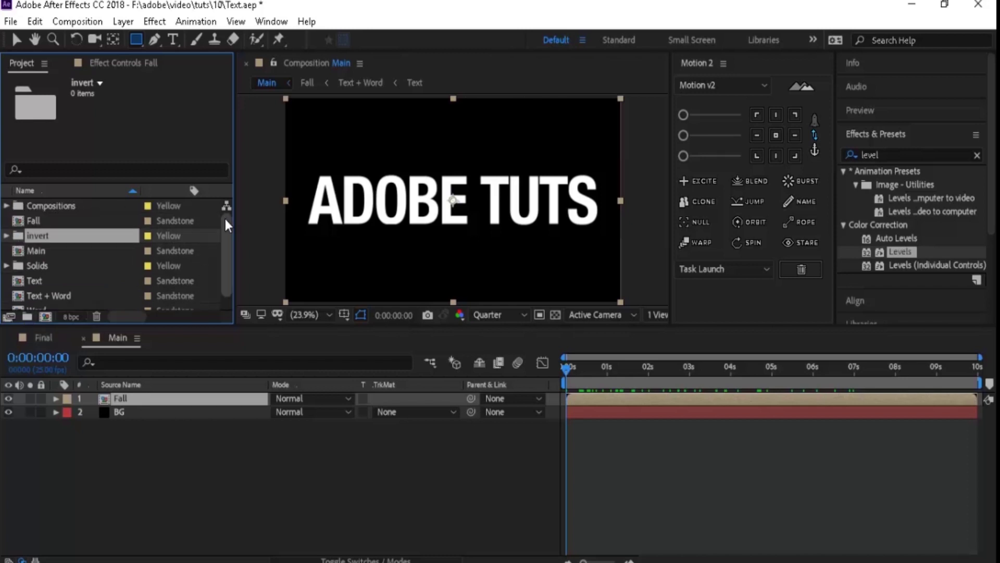
pyautogui.scroll(-1, 104, 260)
pyautogui.moveTo(37, 296); pyautogui.dragTo(46, 315)
# - Move the Word 2 comp into the invert folder
pyautogui.doubleClick(37, 238)
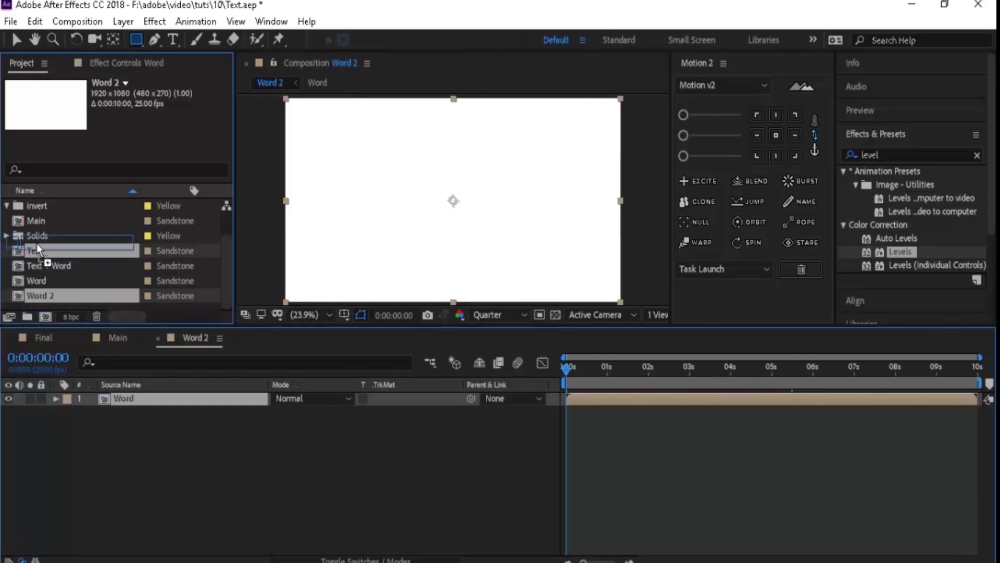
pyautogui.scroll(1, 37, 229)
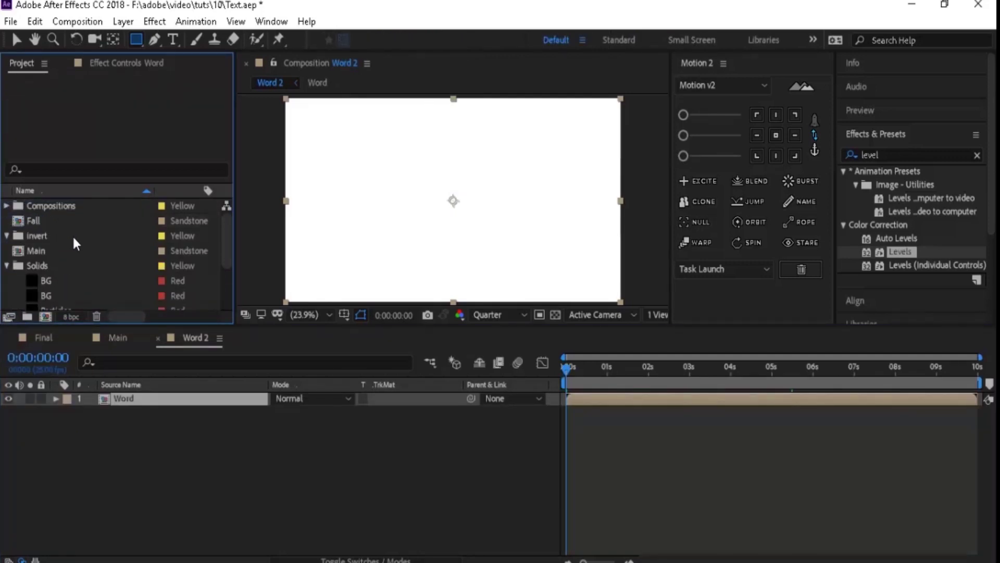
pyautogui.scroll(-2, 75, 243)
pyautogui.moveTo(36, 295)
pyautogui.mouseDown()
pyautogui.moveTo(54, 224)
pyautogui.moveTo(48, 245)
pyautogui.mouseUp()
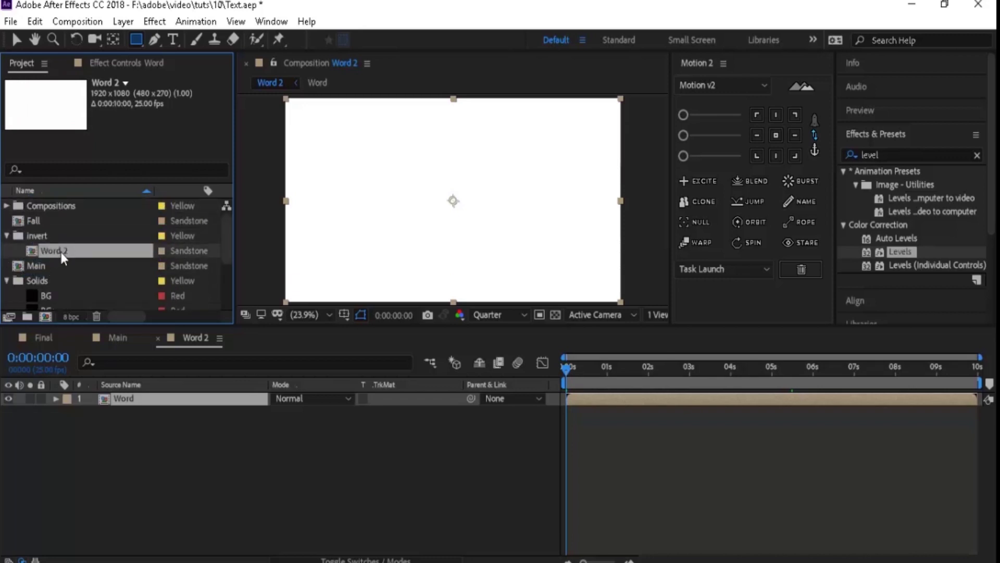
# - Duplicate the Word layer and set layer 2's track matte to Luma Inverted
pyautogui.click(156, 427)
pyautogui.click(156, 398)
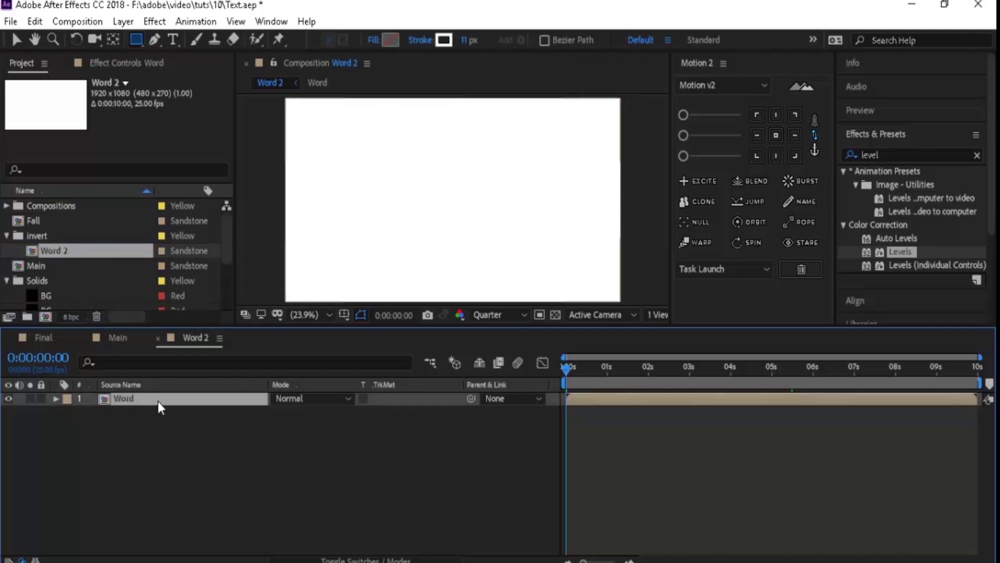
pyautogui.hotkey('ctrl', 'd')
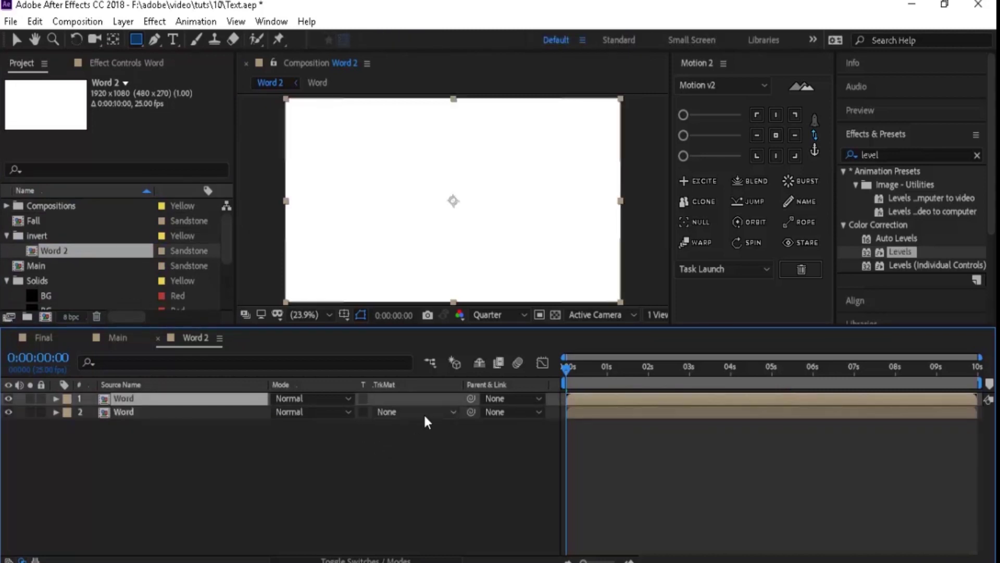
pyautogui.click(423, 412)
pyautogui.click(463, 503)
pyautogui.moveTo(595, 368); pyautogui.dragTo(651, 370)
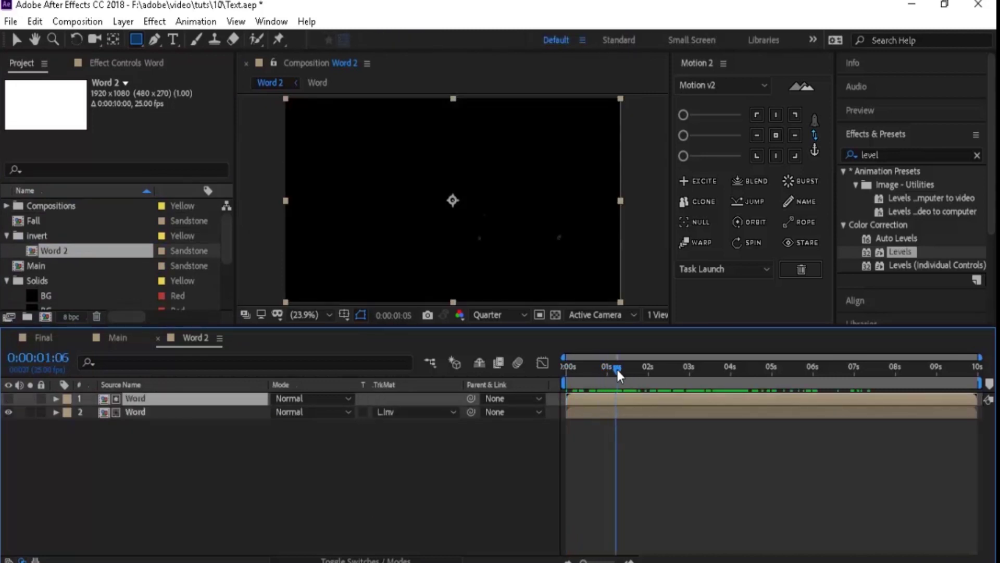
# - Delay layer 2 to start just after 1 second, then return to Main
pyautogui.moveTo(613, 411); pyautogui.dragTo(664, 410)
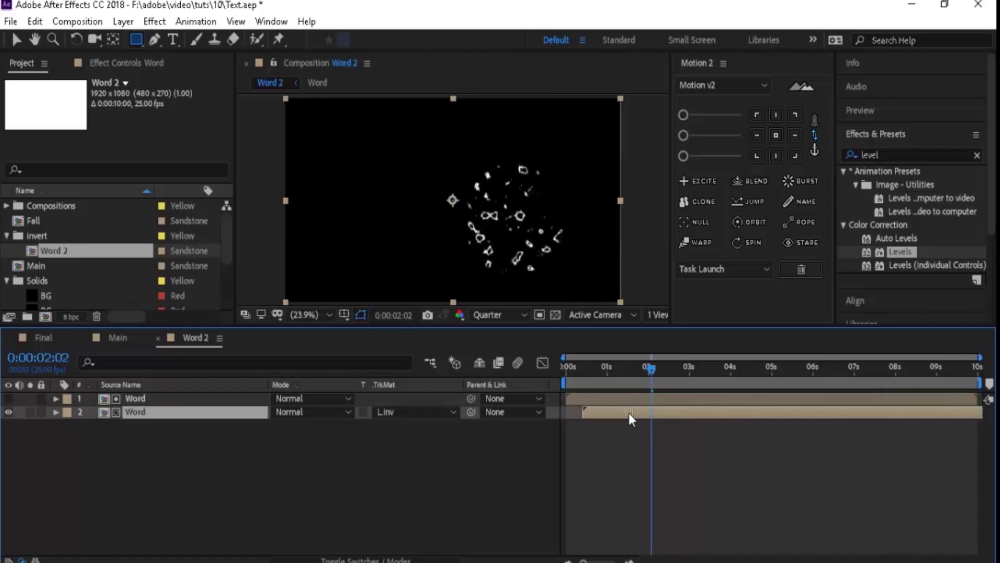
pyautogui.click(648, 367)
pyautogui.moveTo(633, 366); pyautogui.dragTo(697, 371)
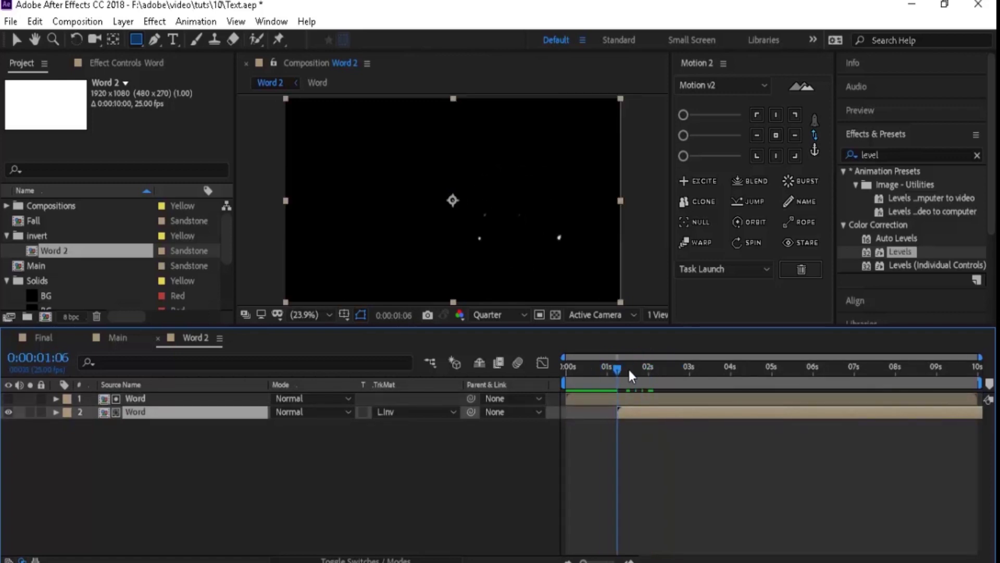
pyautogui.moveTo(627, 407); pyautogui.dragTo(637, 413)
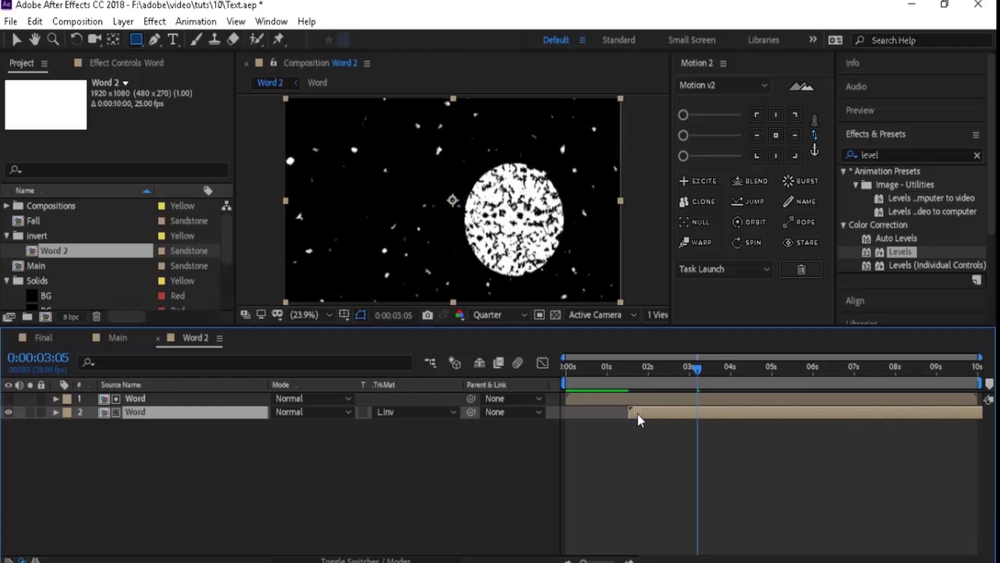
pyautogui.click(548, 461)
pyautogui.click(158, 339)
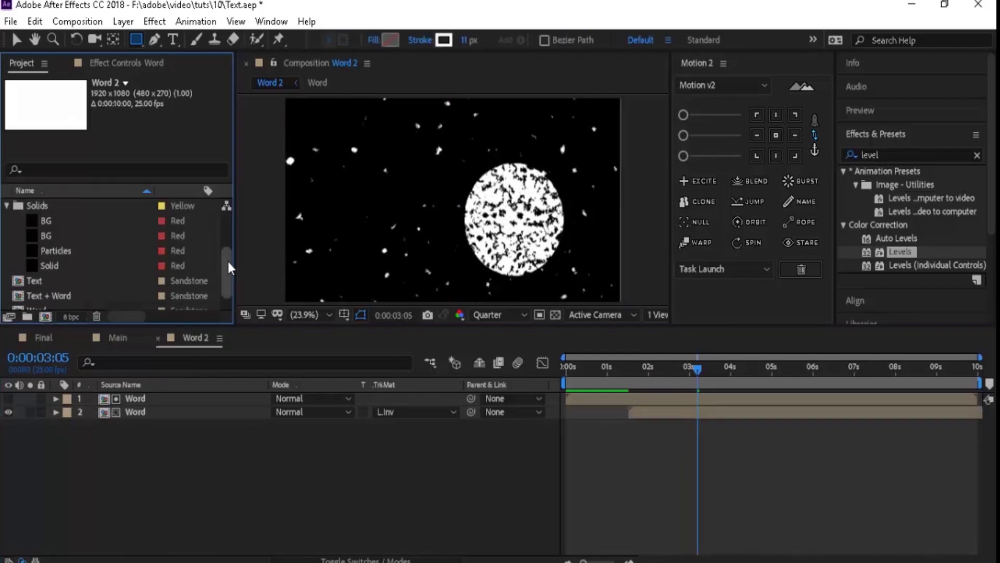
pyautogui.scroll(-1, 36, 284)
# - Duplicate the Text + Word comp and rename it Text + Word Inverted
pyautogui.click(36, 280)
pyautogui.click(34, 22)
pyautogui.press('Escape')
pyautogui.click(34, 22)
pyautogui.click(87, 223)
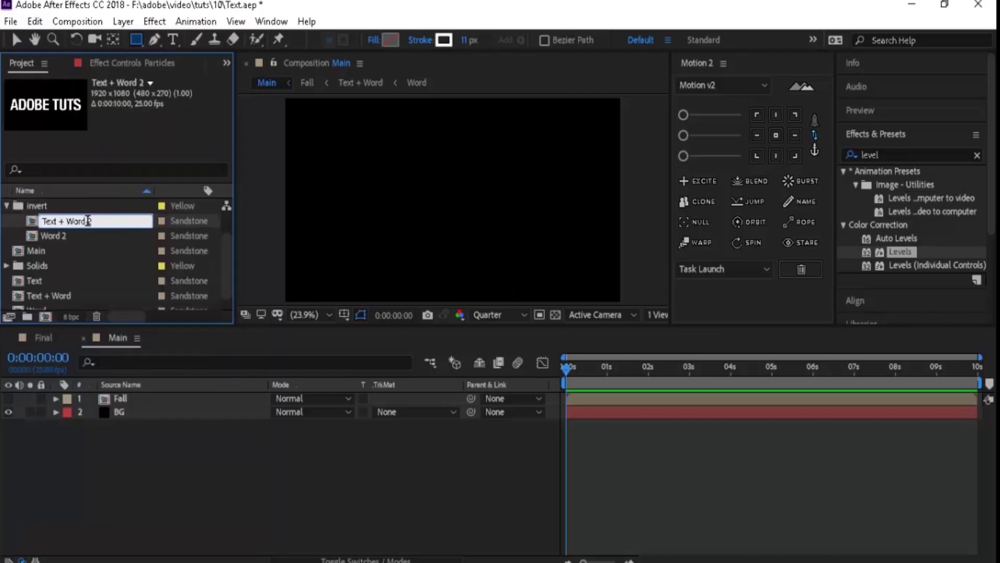
pyautogui.write('ted')
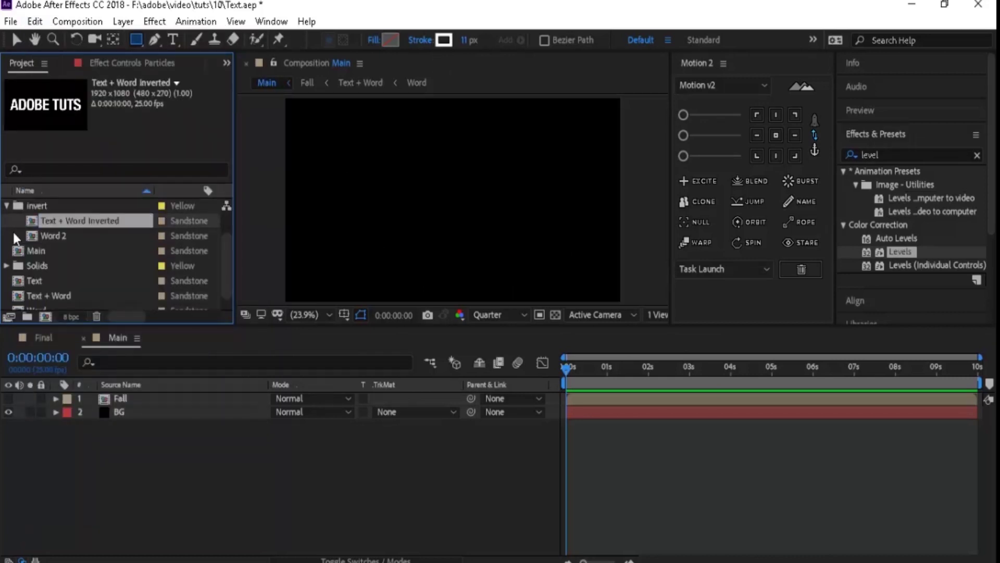
# - Rename the Word 2 comp to Word Inverted
pyautogui.click(63, 235)
pyautogui.press('Return')
pyautogui.write('ted')
pyautogui.press('Return')
# - Replace the Word layer with Word Inverted and make it Text's Luma Matte
pyautogui.press('Delete')
pyautogui.moveTo(49, 265); pyautogui.dragTo(139, 401)
pyautogui.click(388, 411)
pyautogui.click(404, 428)
pyautogui.click(411, 414)
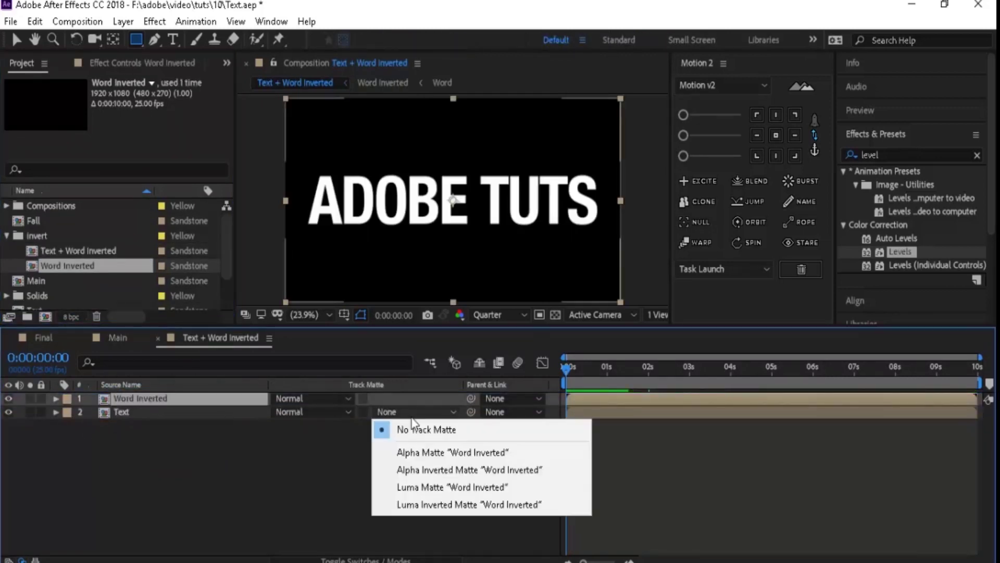
pyautogui.click(452, 487)
pyautogui.moveTo(651, 368)
pyautogui.mouseDown()
pyautogui.moveTo(796, 380)
pyautogui.moveTo(580, 390)
pyautogui.mouseUp()
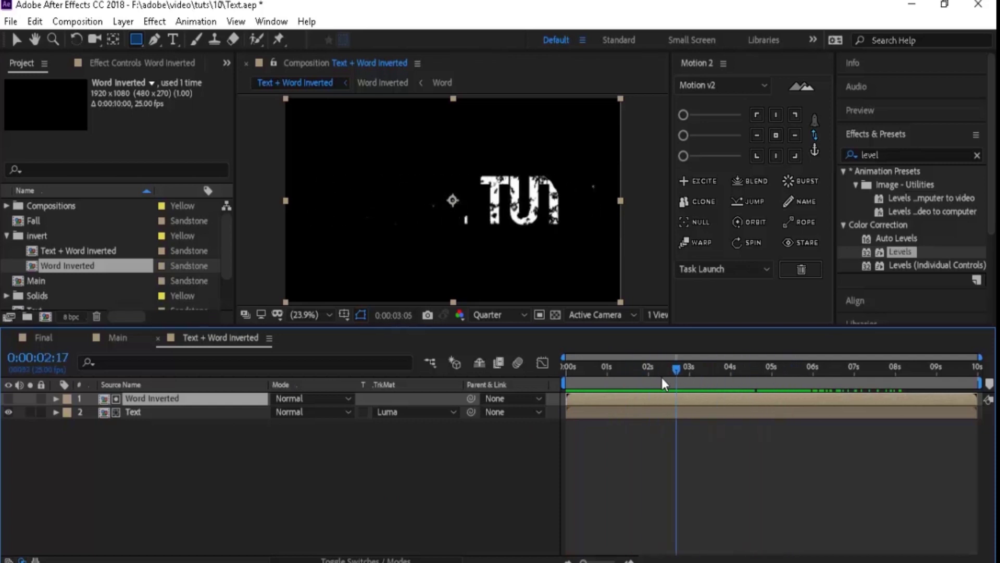
# - Copy the Fall comp into the invert folder and name the copy 'Fall Inverted'
pyautogui.click(158, 337)
pyautogui.click(34, 221)
pyautogui.click(35, 22)
pyautogui.click(72, 113)
pyautogui.click(40, 233)
pyautogui.click(35, 22)
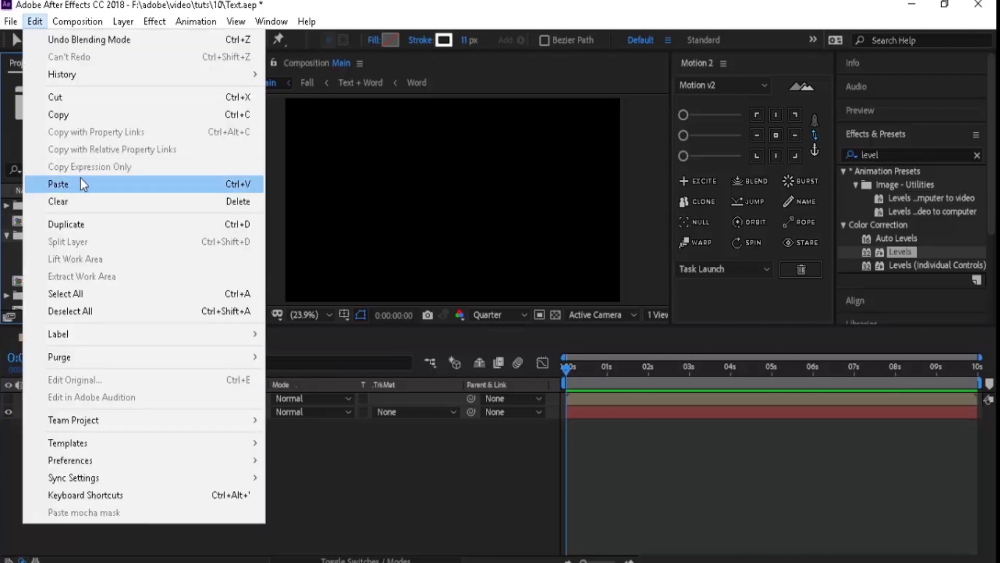
pyautogui.click(82, 184)
pyautogui.press('Return')
pyautogui.write('Fall Inver')
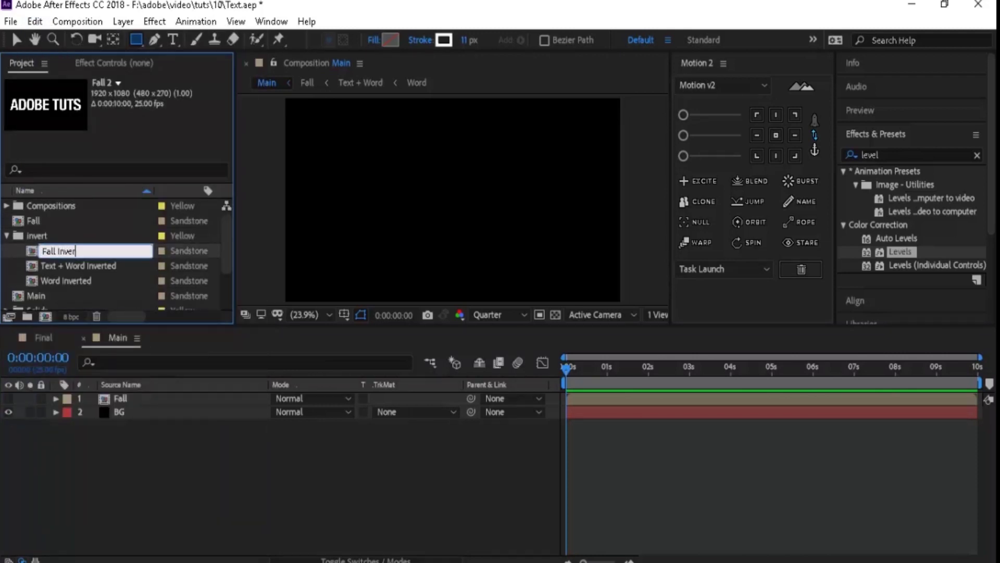
pyautogui.write('ted')
pyautogui.press('Return')
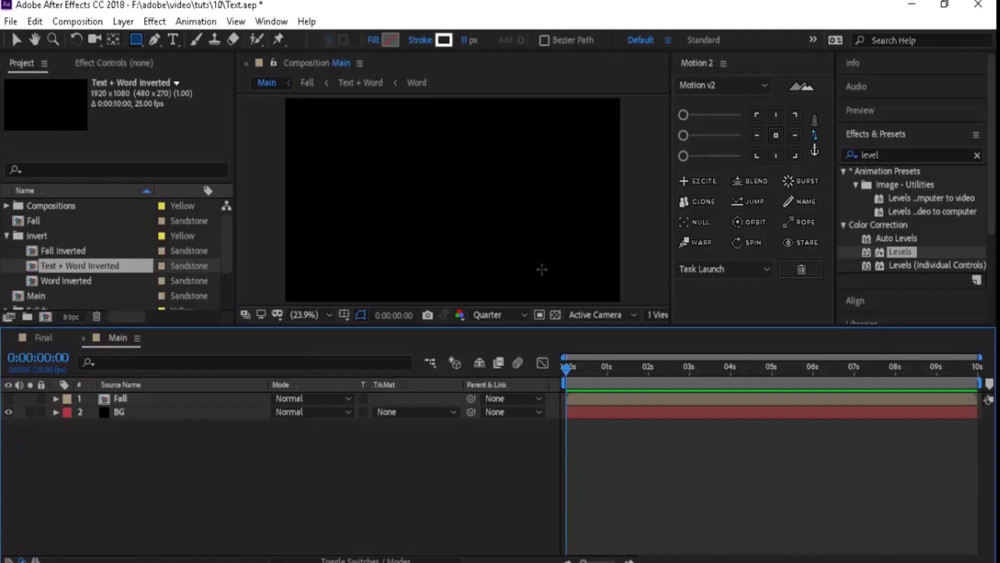
# - In Fall Inverted, replace all nine letter layers with Text + Word Inverted and preview
pyautogui.doubleClick(76, 252)
pyautogui.click(155, 400)
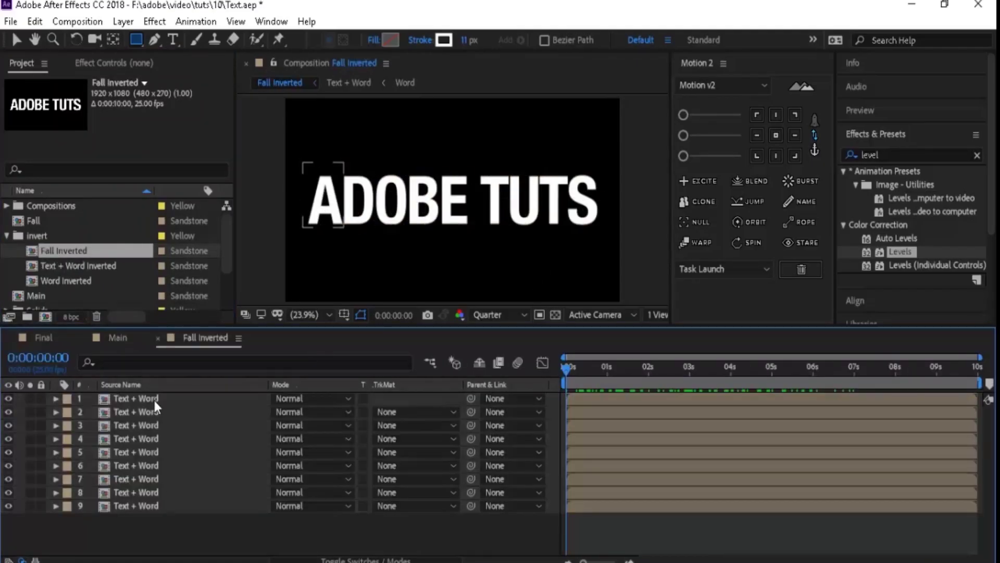
pyautogui.hotkey('ctrl', 'a')
pyautogui.click(96, 264)
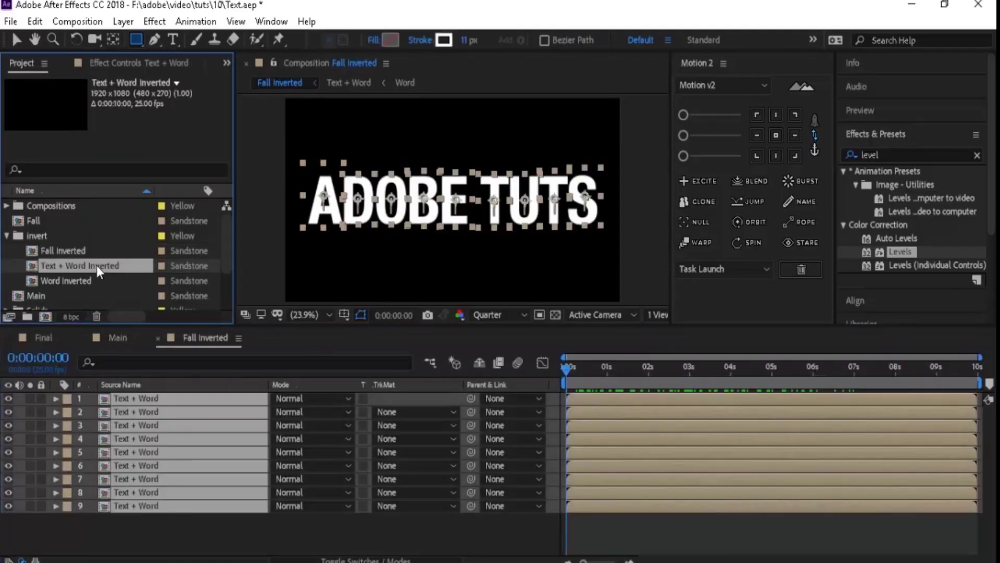
pyautogui.moveTo(95, 265); pyautogui.dragTo(136, 399)
pyautogui.moveTo(630, 371); pyautogui.dragTo(879, 348)
# - Back in Main, make the Fall layer visible again and briefly preview
pyautogui.click(158, 313)
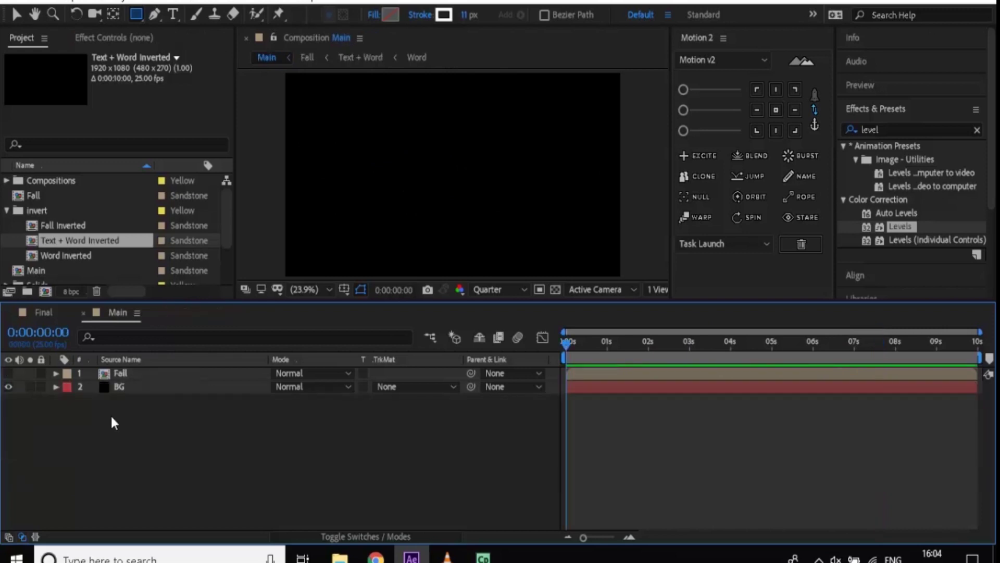
pyautogui.click(8, 373)
pyautogui.press('space')
pyautogui.press('space')
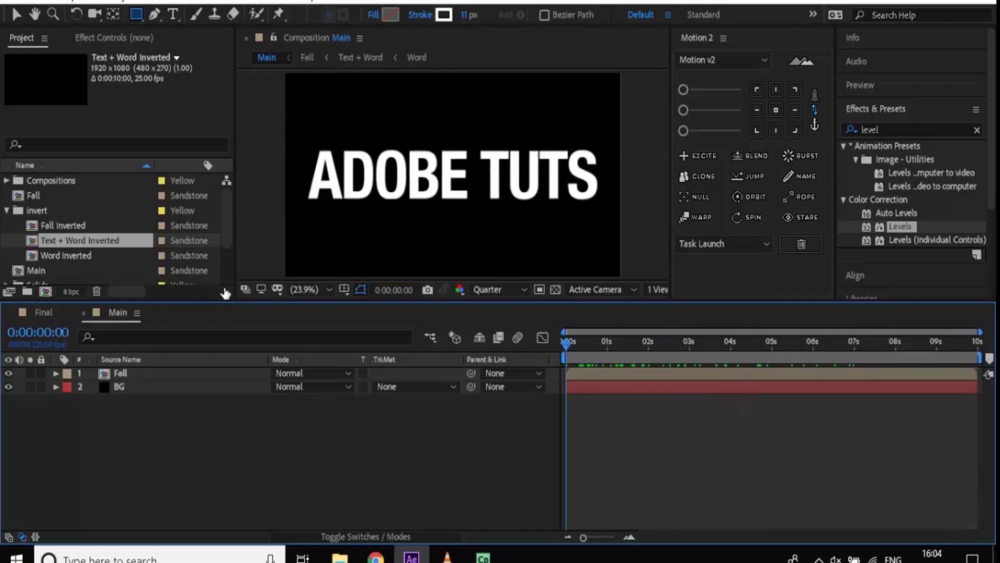
# - Place Fall Inverted in Main above the Fall layer, then start a new solid
pyautogui.click(79, 225)
pyautogui.moveTo(79, 227); pyautogui.dragTo(128, 368)
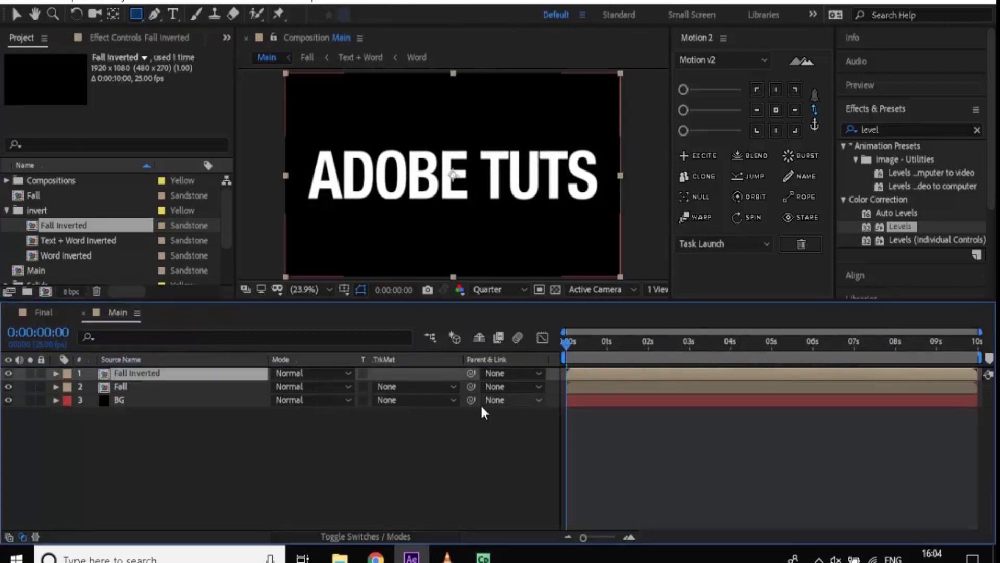
pyautogui.click(402, 534)
pyautogui.click(351, 477)
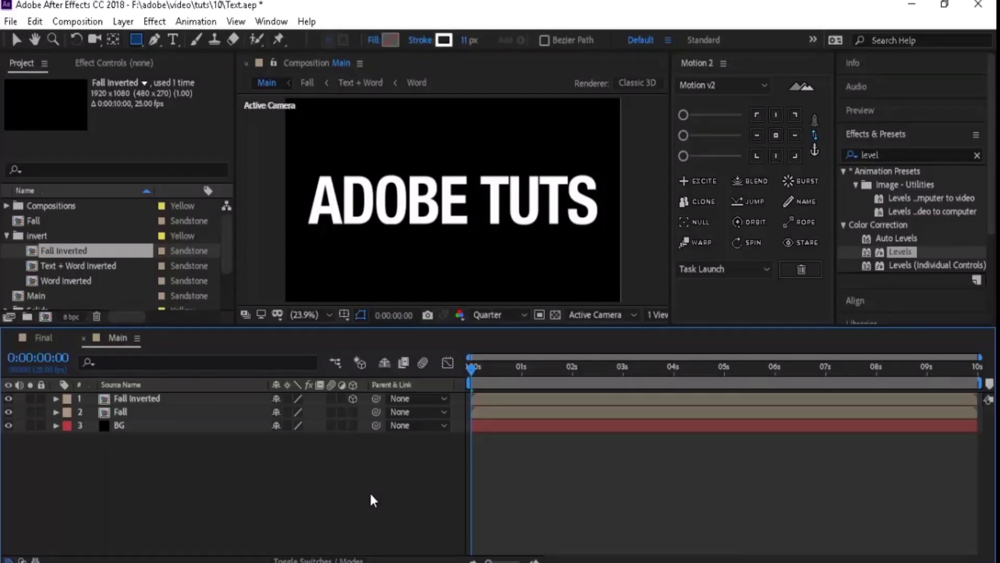
pyautogui.hotkey('ctrl', 'y')
# - Name the new solid Particles and apply Trapcode Particular to it
pyautogui.write('Pales')
pyautogui.press('Return')
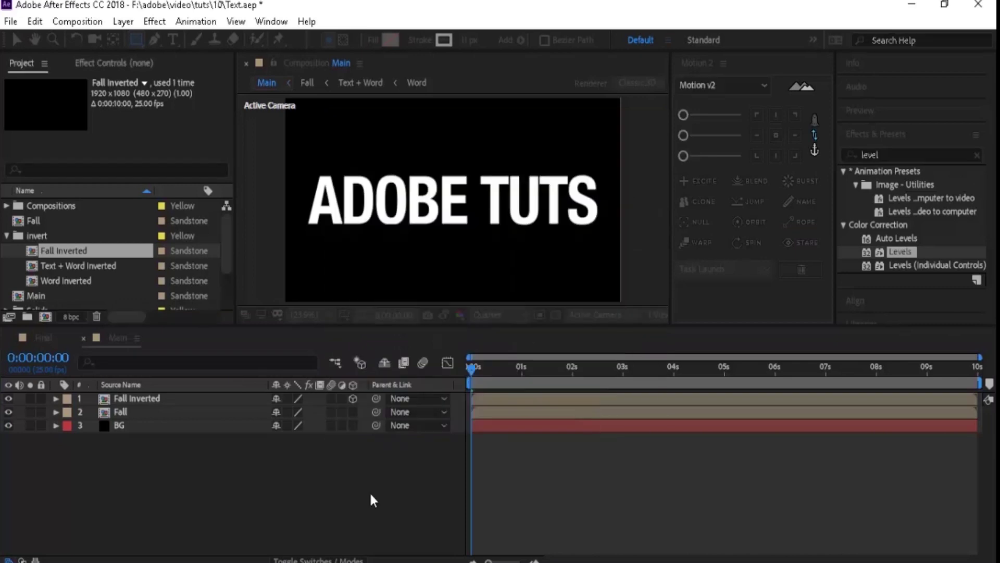
pyautogui.click(154, 20)
pyautogui.moveTo(280, 380)
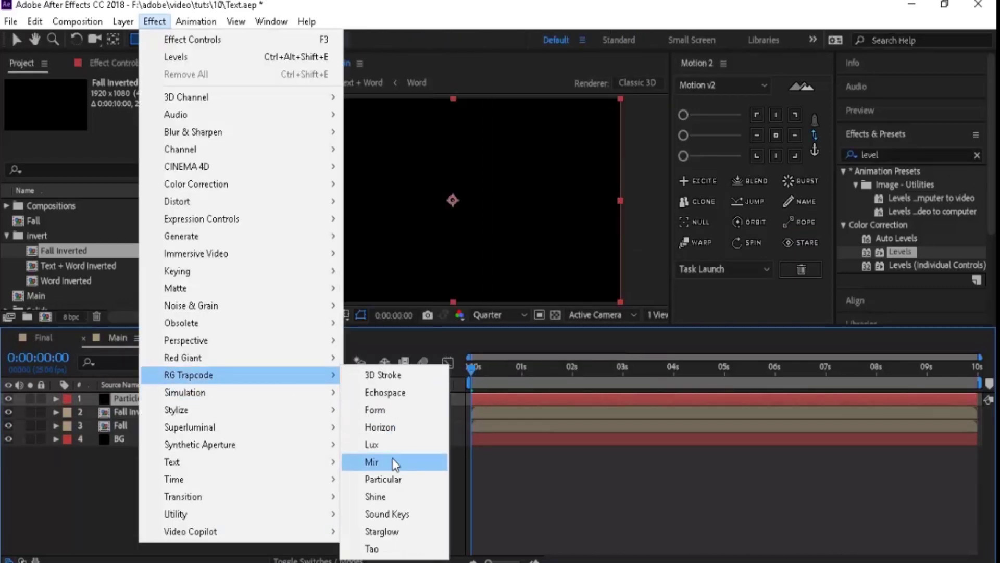
pyautogui.click(396, 478)
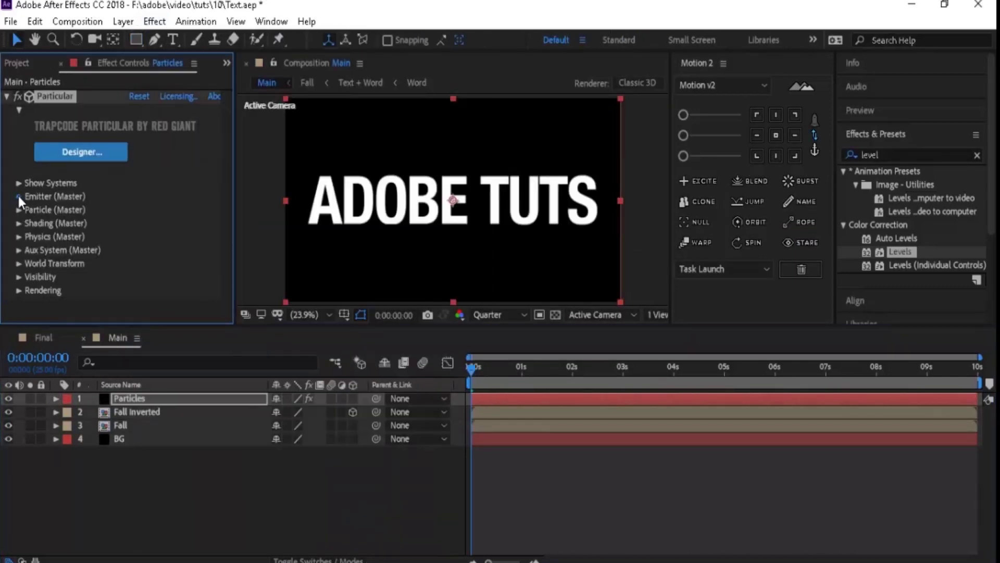
# - Set Particular's Emitter Type to Layer with Fall Inverted as the emitter layer
pyautogui.click(18, 195)
pyautogui.click(194, 136)
pyautogui.click(192, 240)
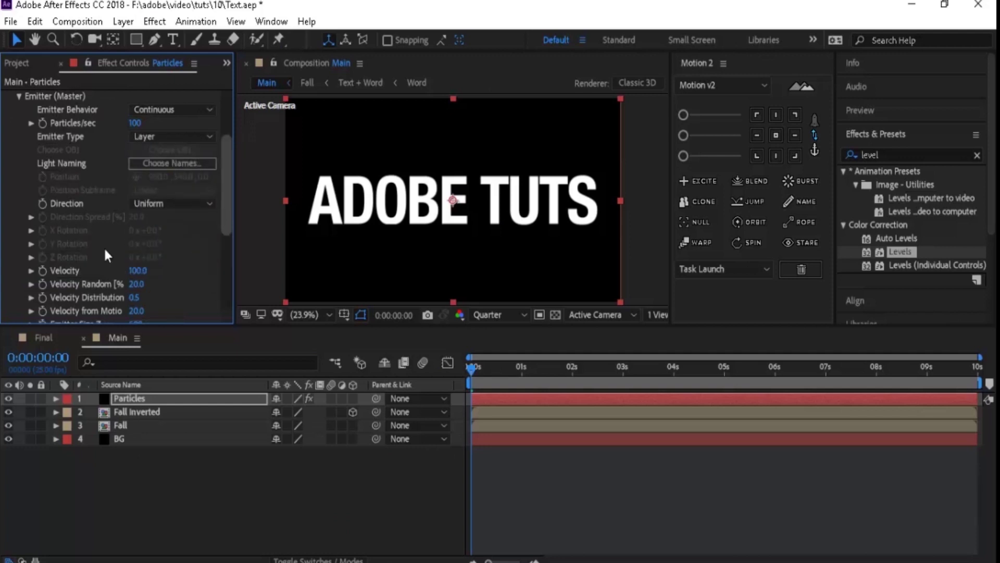
pyautogui.scroll(-5, 225, 258)
pyautogui.click(31, 206)
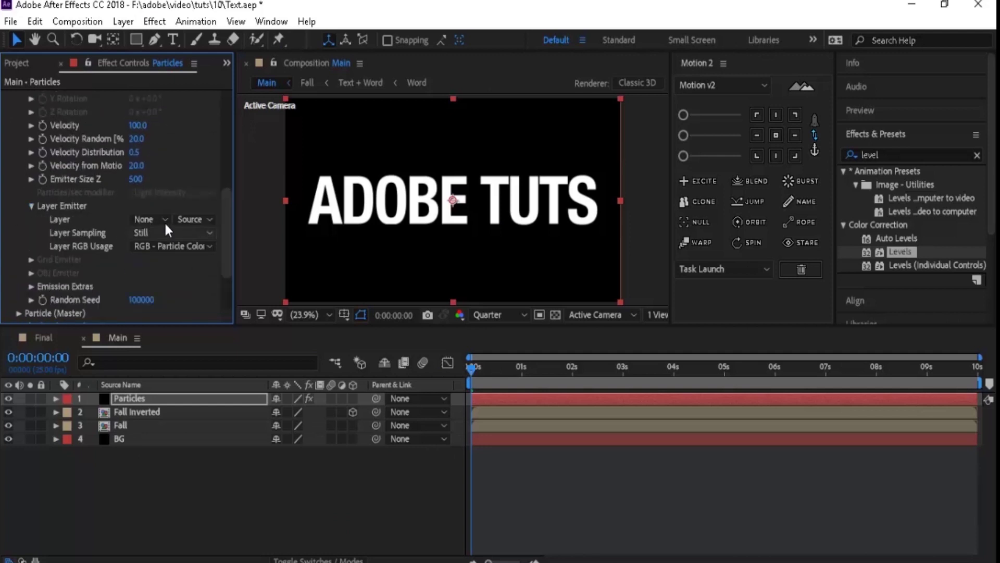
pyautogui.click(157, 219)
pyautogui.click(188, 278)
# - Scrub and play back the particle emission from the start of Main
pyautogui.click(563, 369)
pyautogui.moveTo(568, 373); pyautogui.dragTo(518, 368)
pyautogui.press('Home')
pyautogui.press('space')
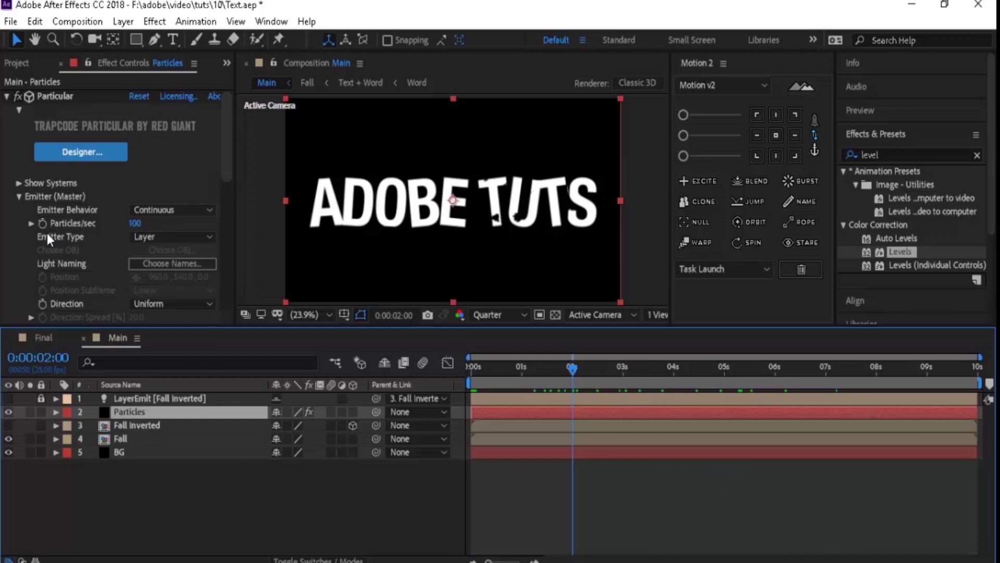
pyautogui.click(41, 223)
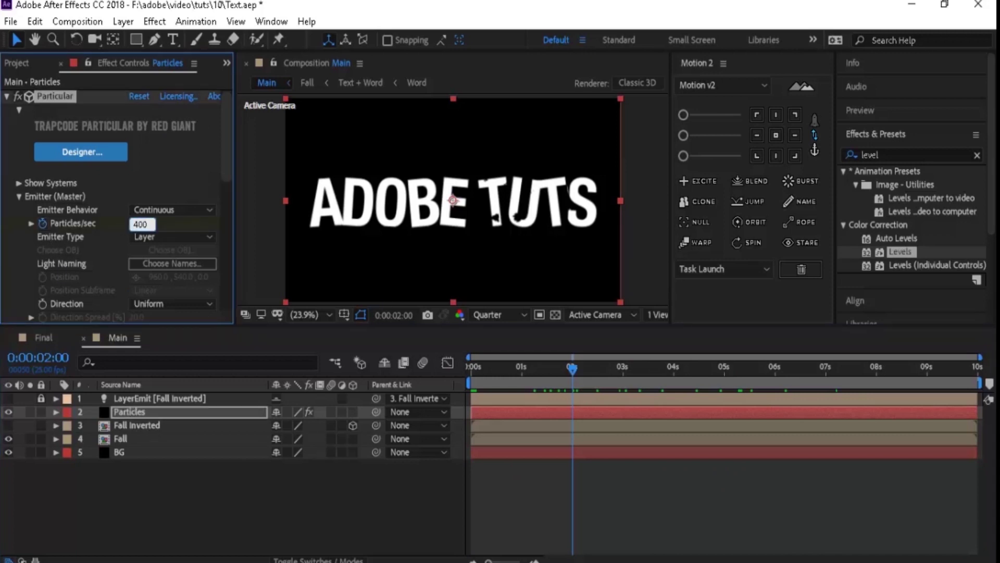
# - Set Particles/sec to 500, Velocity to 0 and Emitter Size Z to 50
pyautogui.click(698, 371)
pyautogui.press('Home')
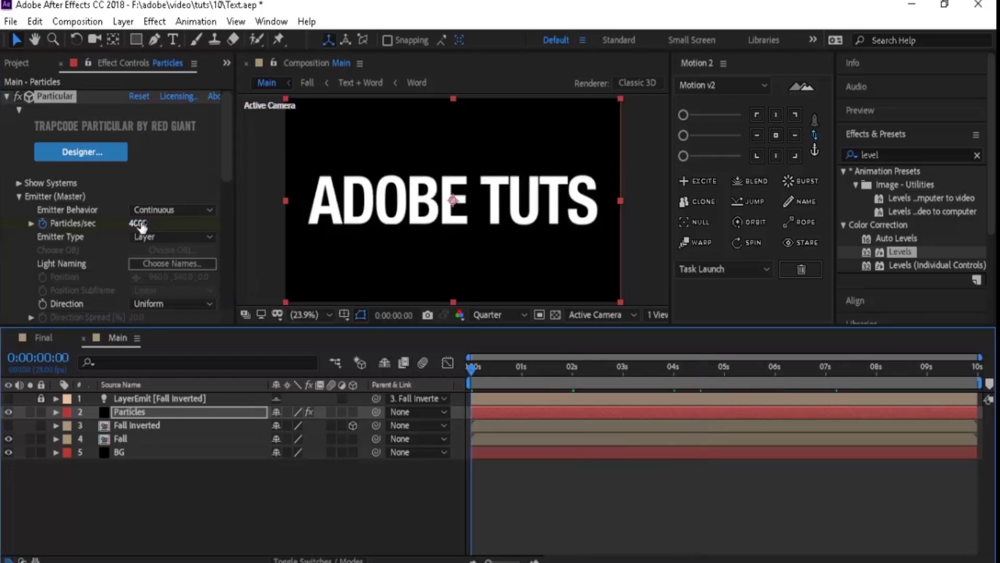
pyautogui.click(696, 368)
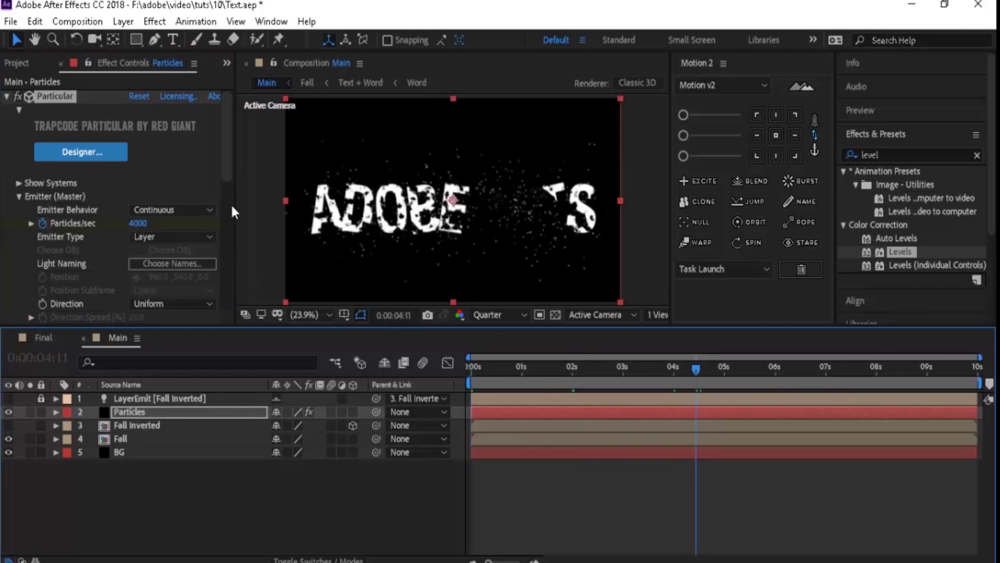
pyautogui.click(139, 223)
pyautogui.write('500')
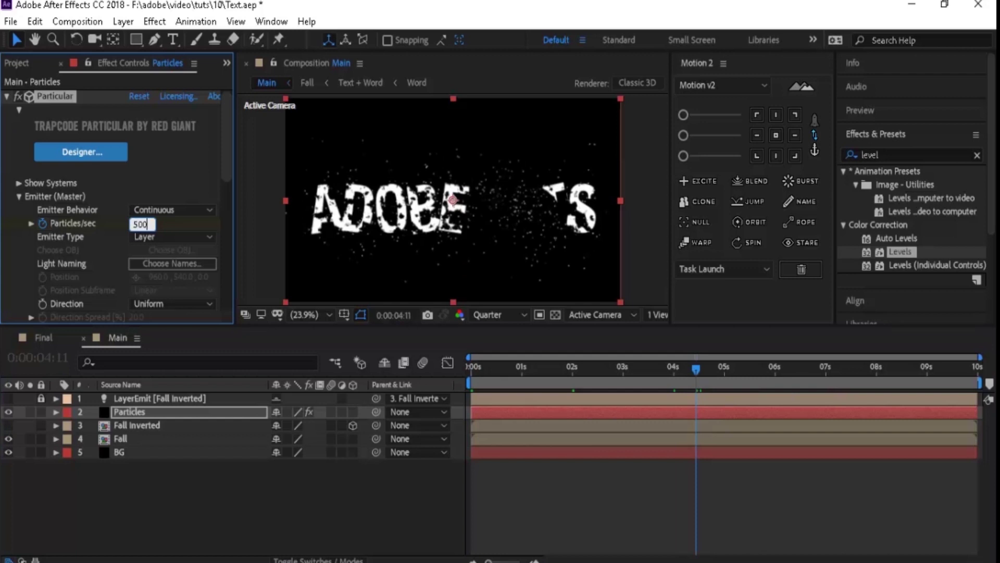
pyautogui.press('Return')
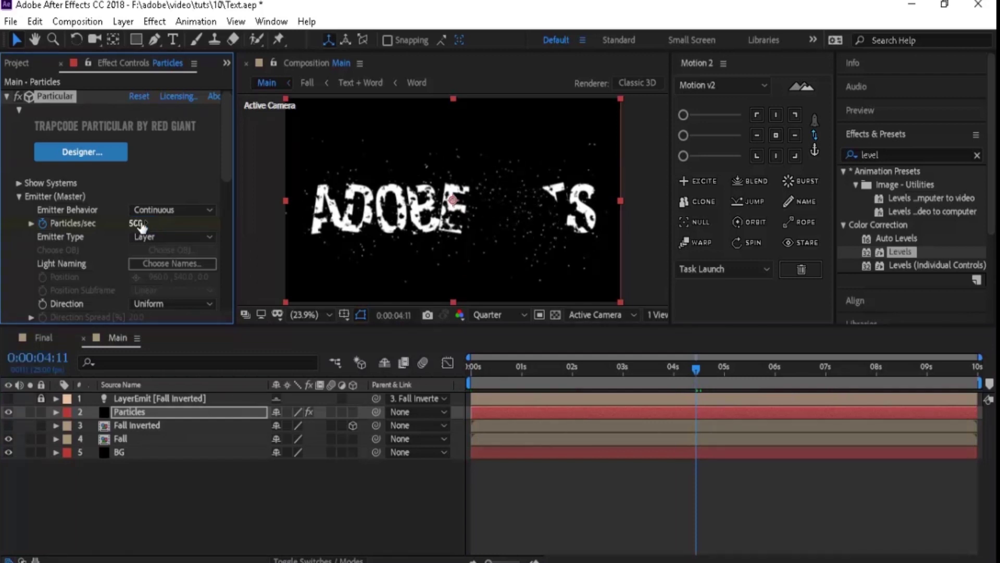
pyautogui.click(137, 139)
pyautogui.write('0')
pyautogui.press('Return')
pyautogui.click(138, 192)
pyautogui.press('Return')
# - Set Layer Sampling to Particle Birth Time and Random Seed to 10000
pyautogui.click(208, 245)
pyautogui.click(186, 279)
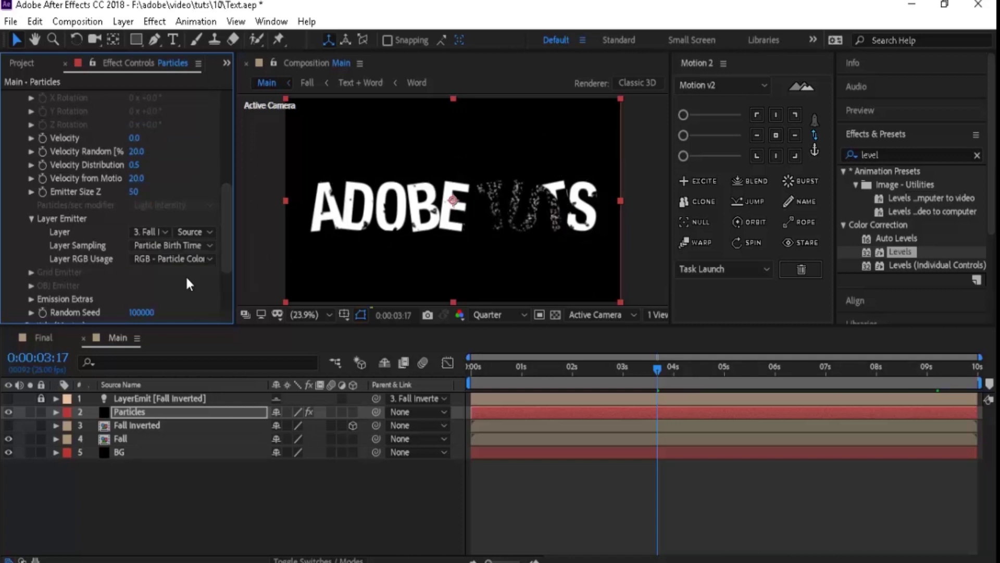
pyautogui.scroll(-3, 229, 267)
pyautogui.click(143, 261)
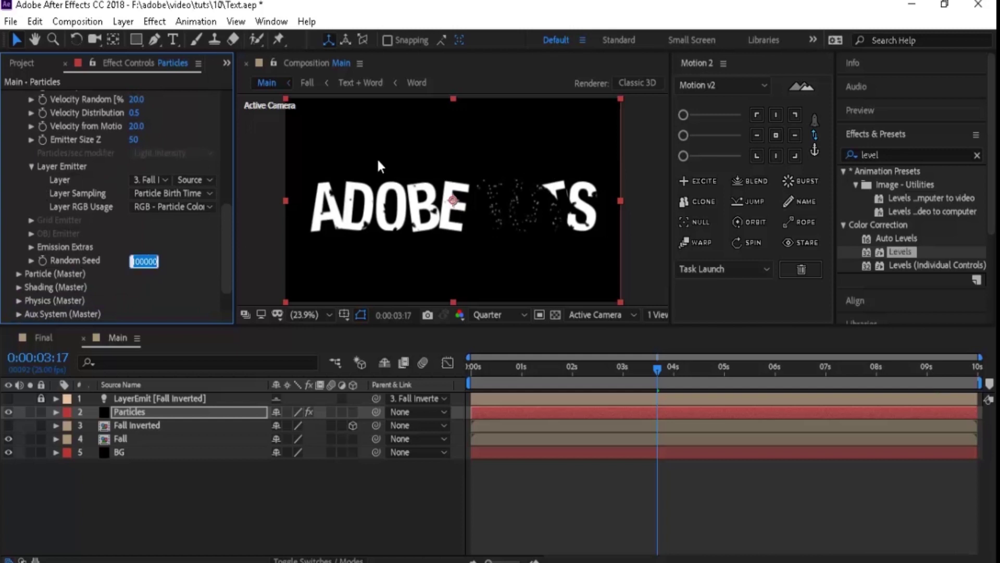
pyautogui.write('10000')
pyautogui.press('Return')
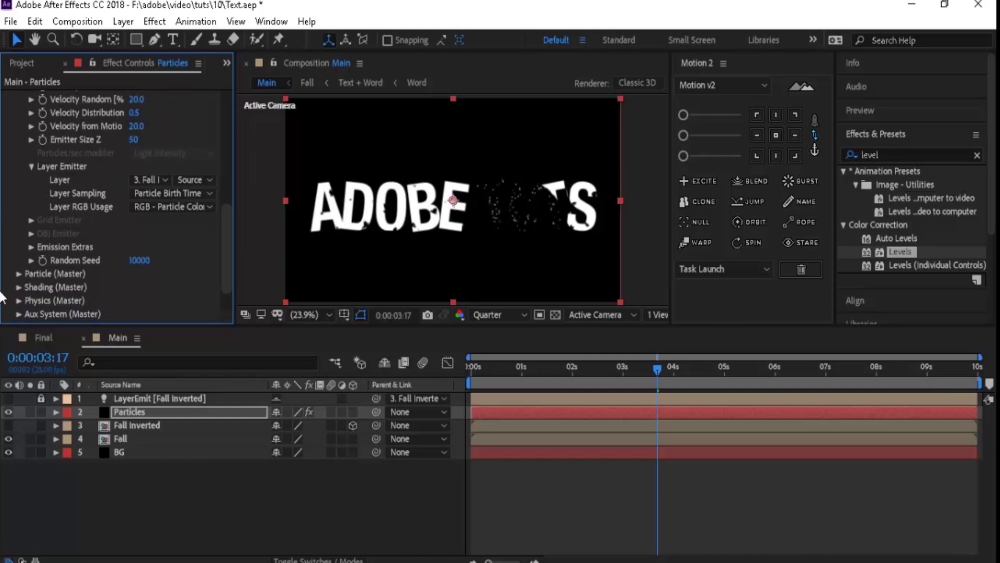
pyautogui.click(19, 273)
pyautogui.click(136, 110)
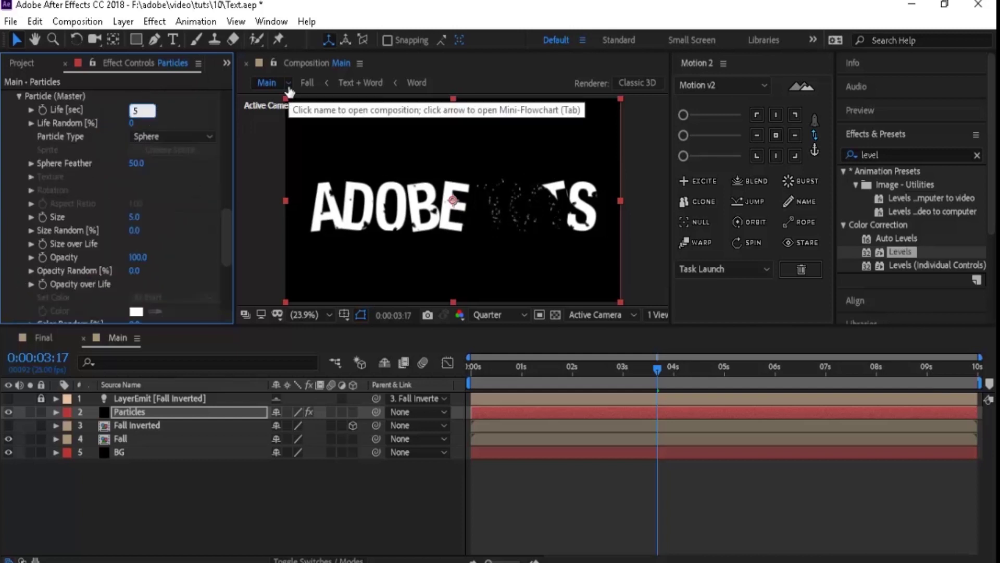
# - Set Life Random to 5 and make the particles Cloudlets with feather .2
pyautogui.press('Tab')
pyautogui.write('5')
pyautogui.click(207, 138)
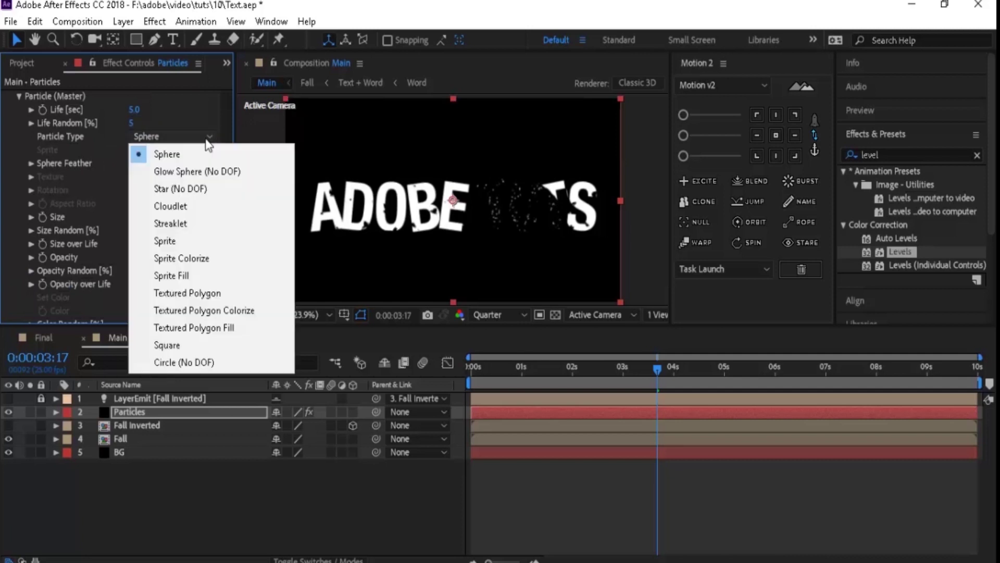
pyautogui.click(190, 206)
pyautogui.click(138, 163)
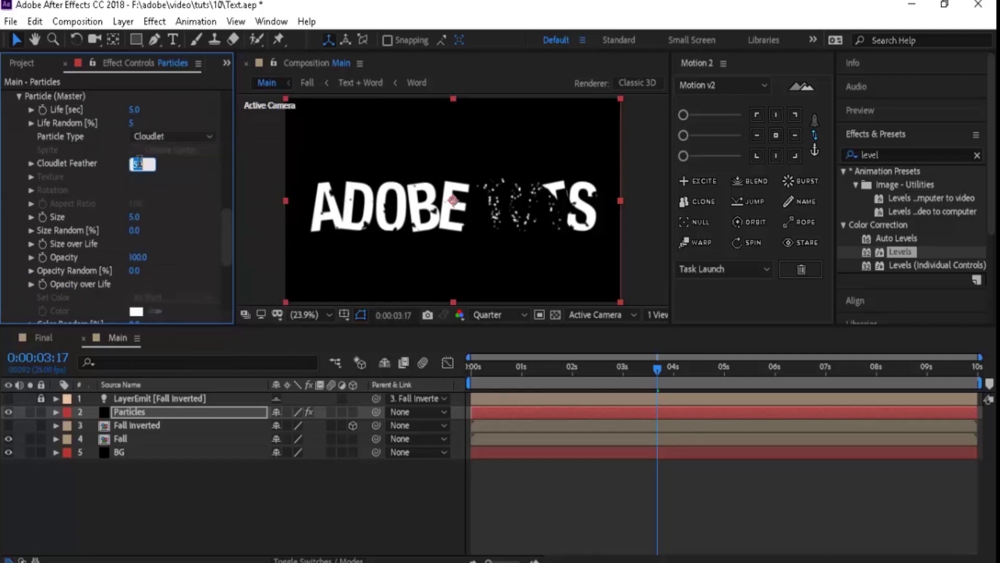
pyautogui.write('0.2')
pyautogui.press('Return')
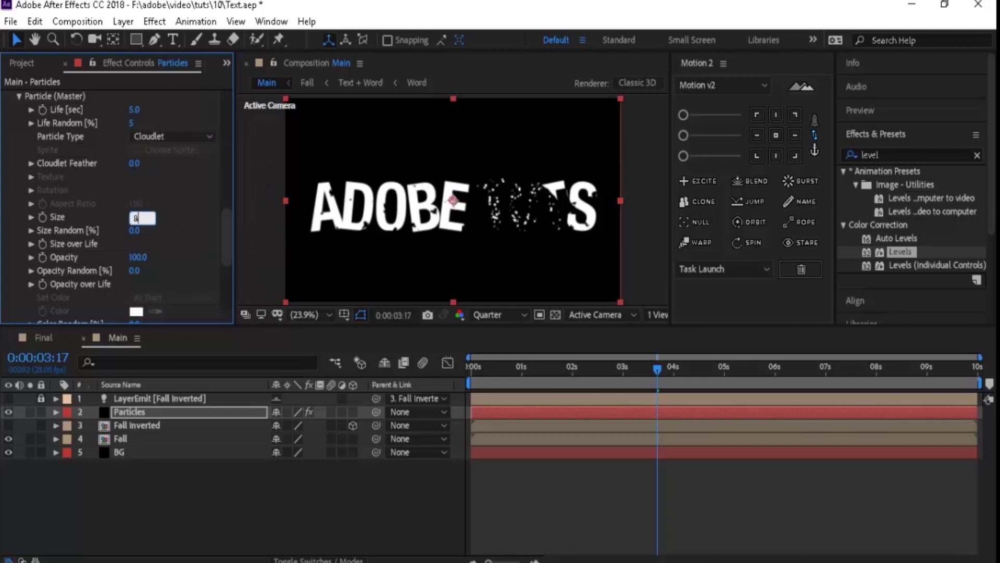
# - Set particle Size 8, Size Random 80%, and a ramp-down Size over Life preset
pyautogui.press('Tab')
pyautogui.write('80')
pyautogui.press('Return')
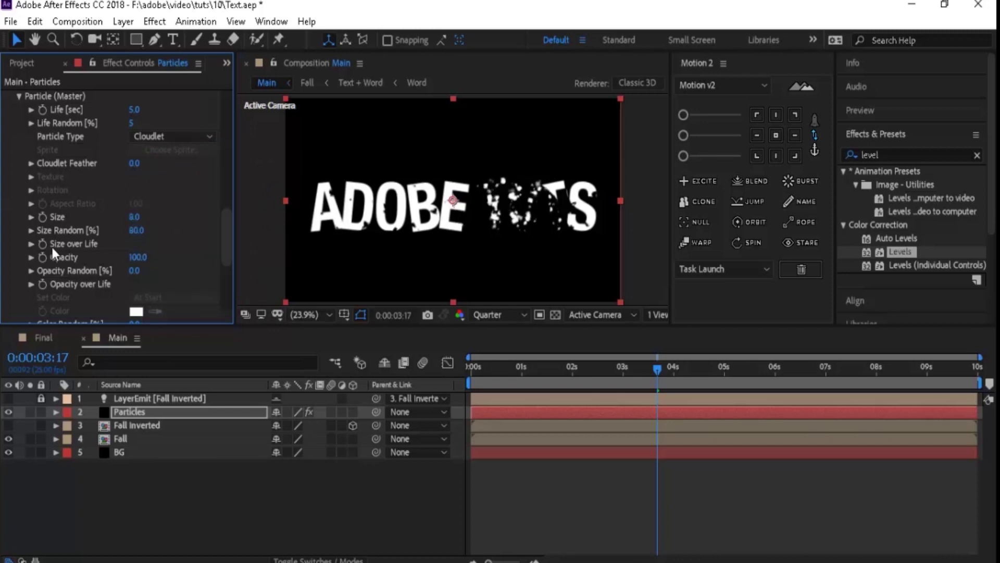
pyautogui.click(30, 243)
pyautogui.scroll(-3, 146, 269)
pyautogui.moveTo(233, 217); pyautogui.dragTo(279, 195)
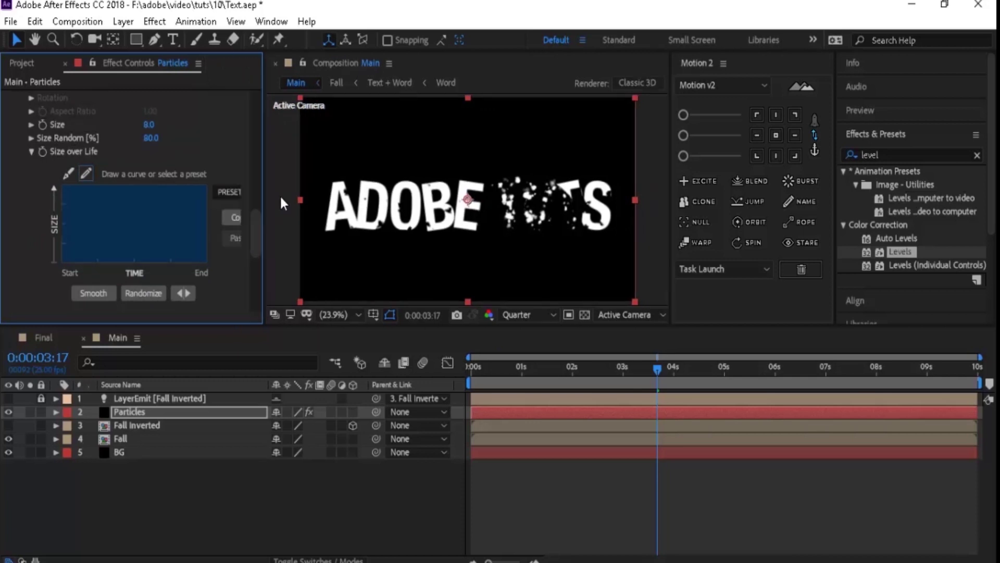
pyautogui.click(238, 189)
pyautogui.click(249, 230)
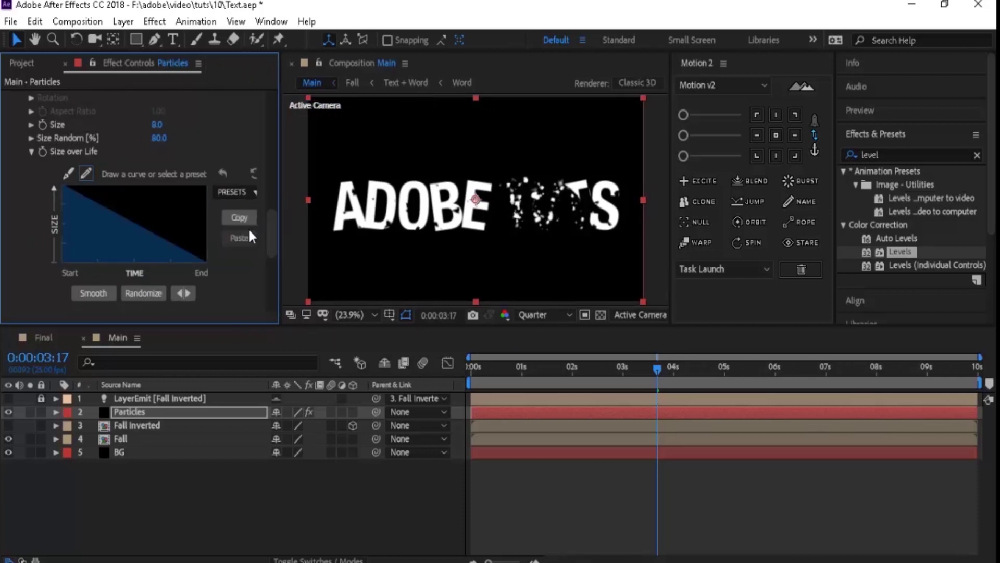
pyautogui.moveTo(271, 224)
pyautogui.mouseDown()
pyautogui.moveTo(274, 208)
pyautogui.moveTo(274, 291)
pyautogui.moveTo(272, 105)
pyautogui.mouseUp()
pyautogui.click(157, 217)
# - Set Physics Gravity to 30 and Air Wind X to 30
pyautogui.click(18, 196)
pyautogui.click(18, 196)
pyautogui.click(19, 210)
pyautogui.click(20, 210)
pyautogui.click(18, 236)
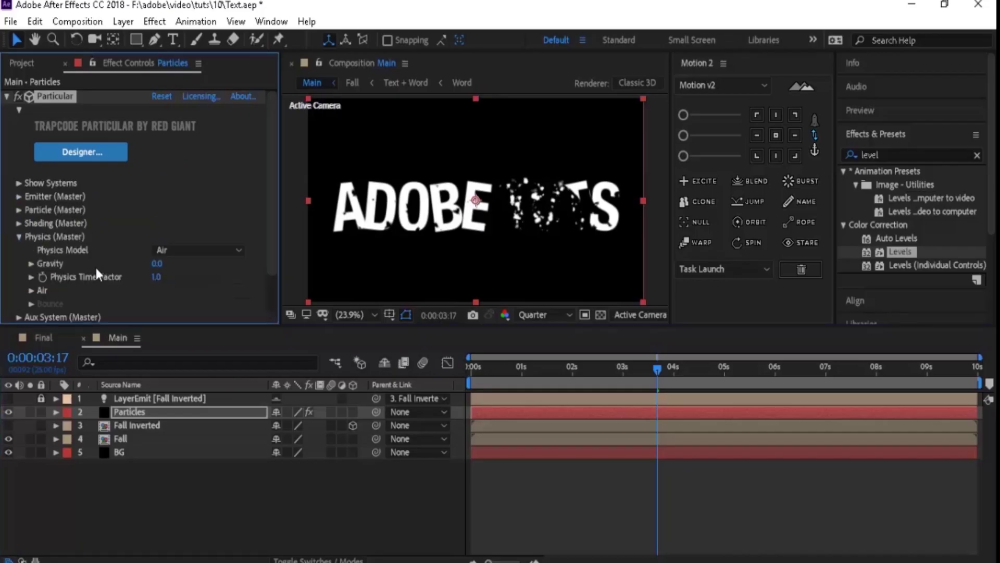
pyautogui.press('Return')
pyautogui.click(31, 290)
pyautogui.scroll(-3, 172, 261)
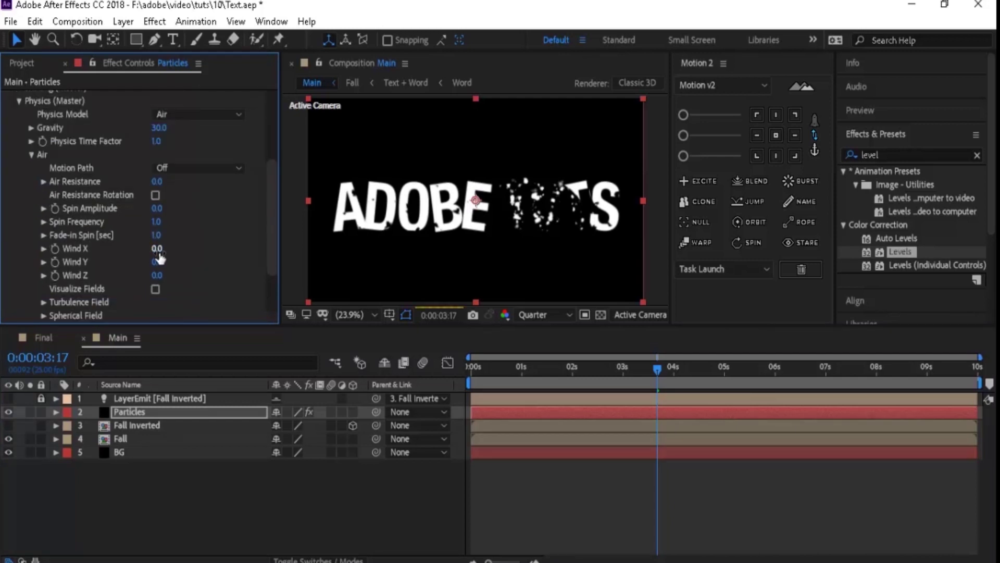
pyautogui.press('Tab')
# - Commit the Wind Y value, then duplicate the Particles layer as 'Particles -1'
pyautogui.press('Return')
pyautogui.scroll(5, 24, 266)
pyautogui.click(19, 236)
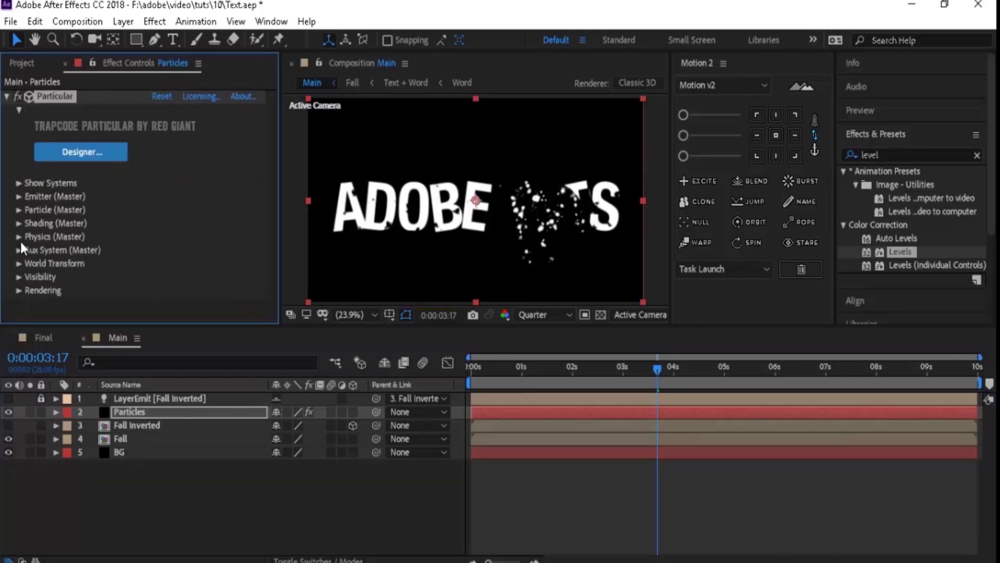
pyautogui.click(153, 411)
pyautogui.hotkey('ctrl', 'd')
pyautogui.press('Return')
pyautogui.press('End')
pyautogui.press('Return')
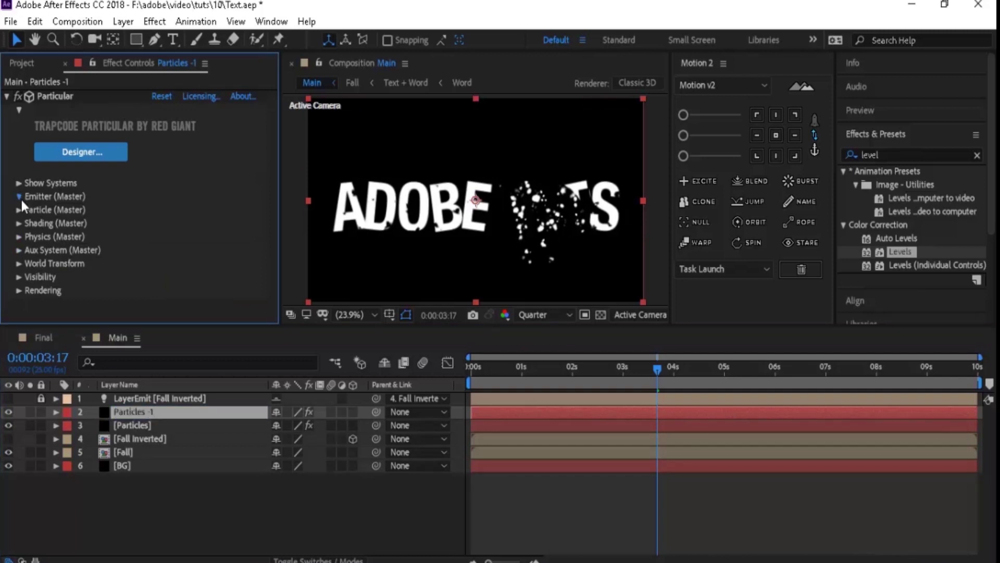
# - Try 80000 particles/sec on the copy, preview at 7 seconds, and undo it
pyautogui.click(19, 196)
pyautogui.click(720, 370)
pyautogui.moveTo(720, 370); pyautogui.dragTo(724, 370)
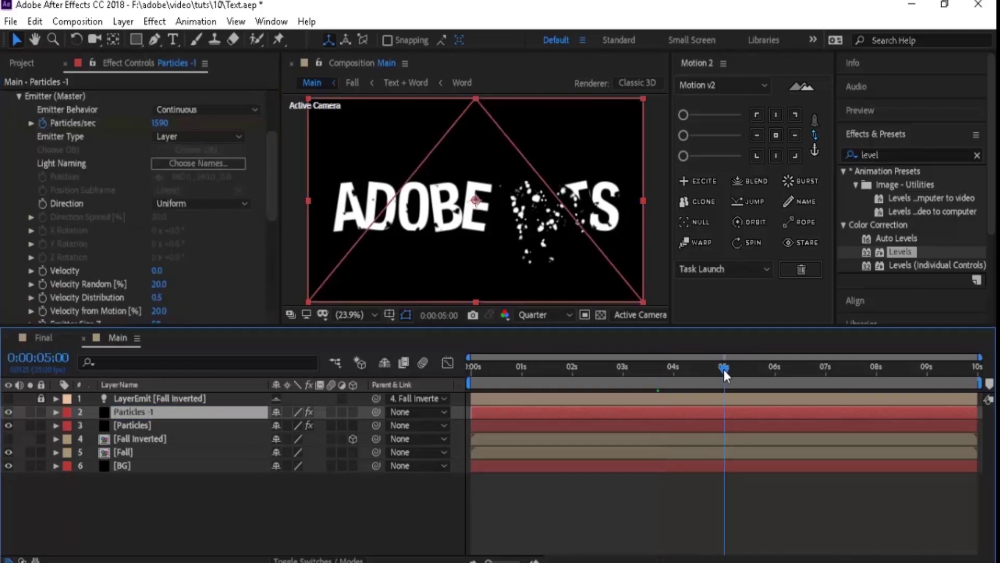
pyautogui.click(163, 124)
pyautogui.write('30000')
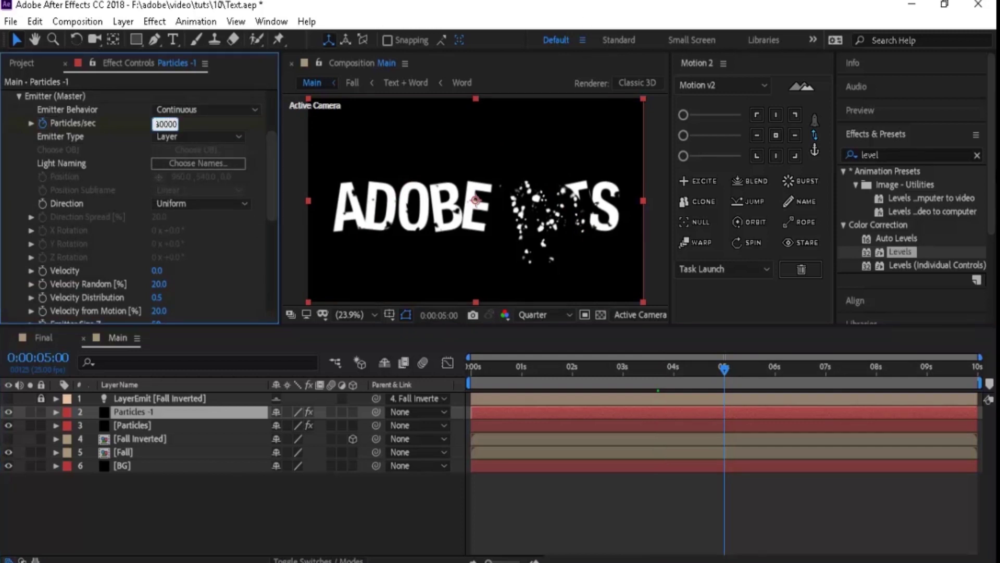
pyautogui.press('Return')
pyautogui.click(827, 372)
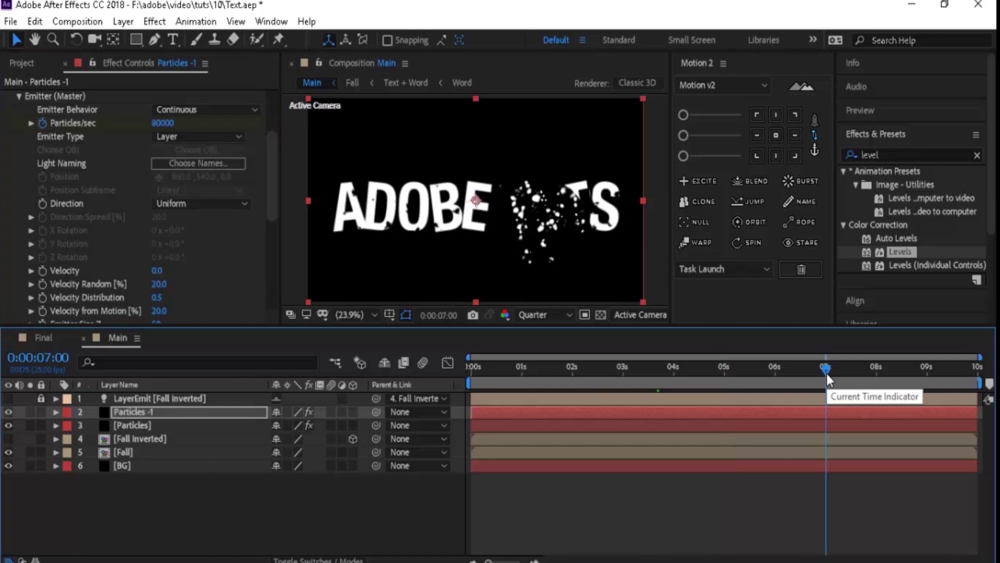
pyautogui.hotkey('ctrl', 'z')
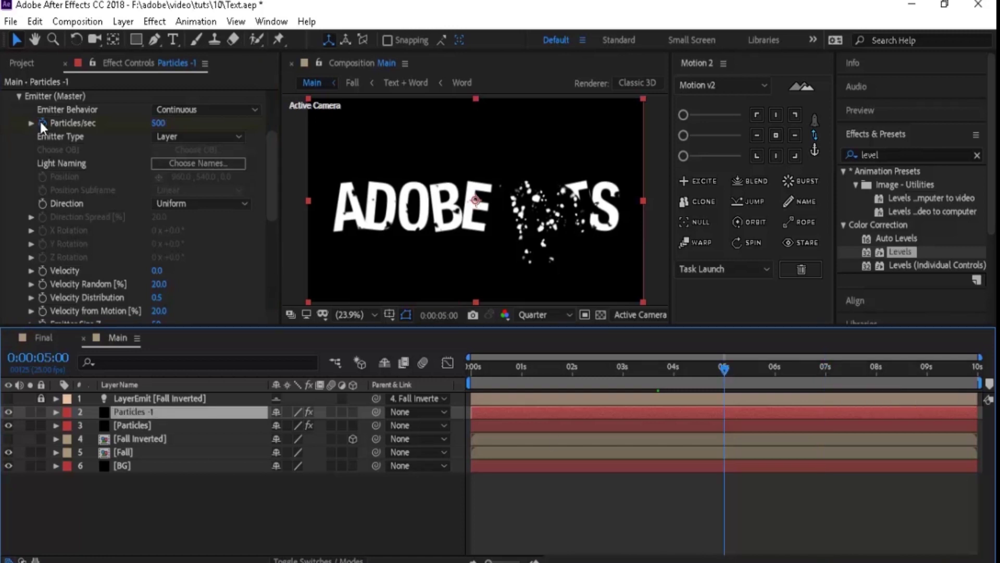
# - Rework the copy's Particles/sec, settling on 1000 after checking at 7 seconds
pyautogui.click(39, 120)
pyautogui.click(158, 123)
pyautogui.write('8')
pyautogui.press('Return')
pyautogui.click(826, 370)
pyautogui.click(158, 123)
pyautogui.write('1000')
pyautogui.press('Return')
pyautogui.moveTo(271, 180); pyautogui.dragTo(271, 263)
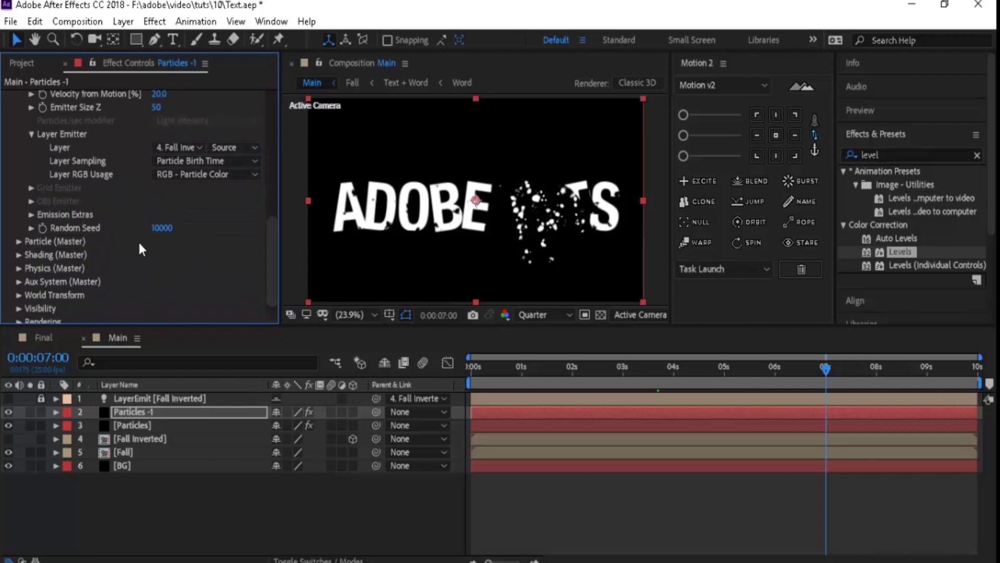
# - Set the copy's Random Seed to 550, Life to 3 and Life Random to 50%
pyautogui.press('Return')
pyautogui.click(19, 241)
pyautogui.click(157, 110)
pyautogui.write('3')
pyautogui.click(153, 123)
pyautogui.press('Return')
# - Set the copy's particle Size to 2 and Size Random to 20%
pyautogui.click(157, 217)
pyautogui.write('2')
pyautogui.press('Return')
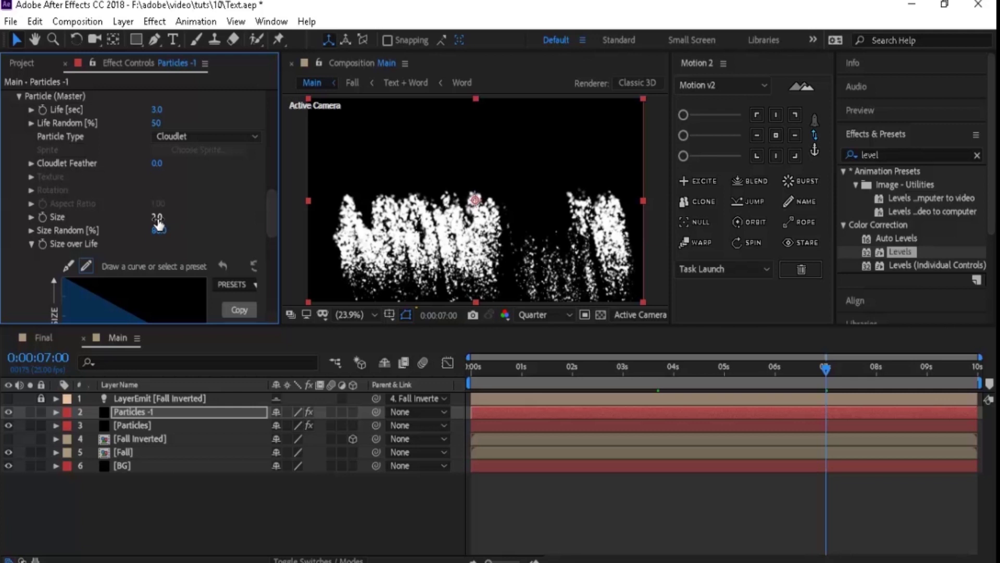
pyautogui.click(158, 230)
pyautogui.write('20')
pyautogui.press('Return')
pyautogui.moveTo(273, 227); pyautogui.dragTo(271, 293)
# - Set Wind Y to 120 and duplicate Particles -1 as Particles -2
pyautogui.click(20, 265)
pyautogui.scroll(-5, 229, 264)
pyautogui.click(159, 257)
pyautogui.write('120')
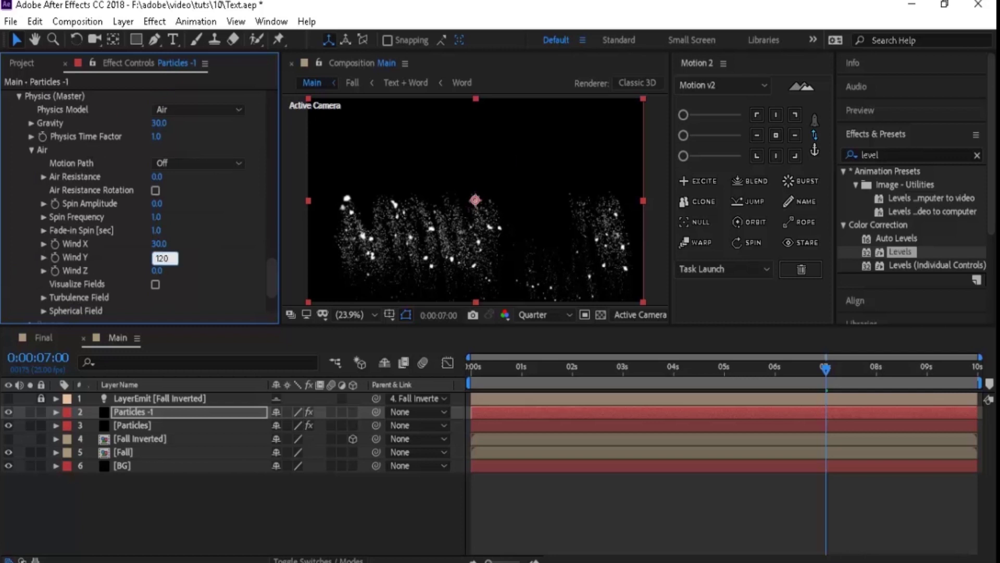
pyautogui.press('Return')
pyautogui.click(218, 412)
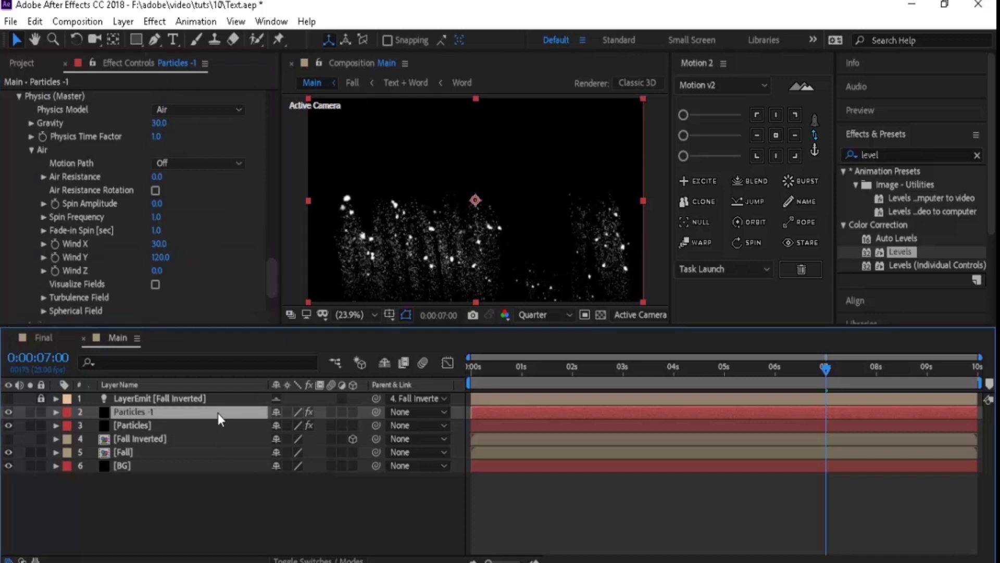
pyautogui.hotkey('ctrl', 'd')
# - Set Particles -1 turbulence Affect Size 3, Affect Position 70, Scale 6, then select Particles -2
pyautogui.click(187, 426)
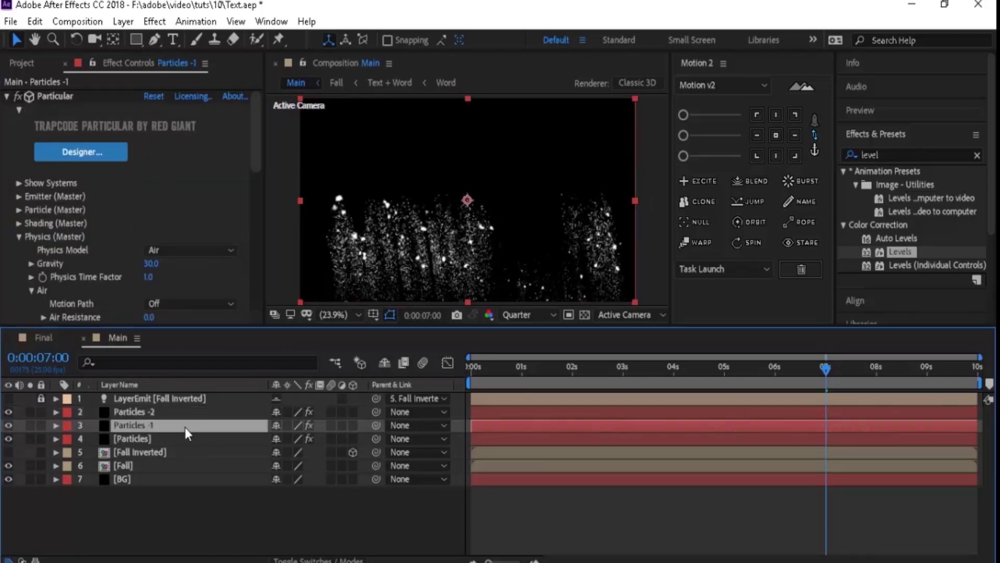
pyautogui.moveTo(254, 130); pyautogui.dragTo(250, 224)
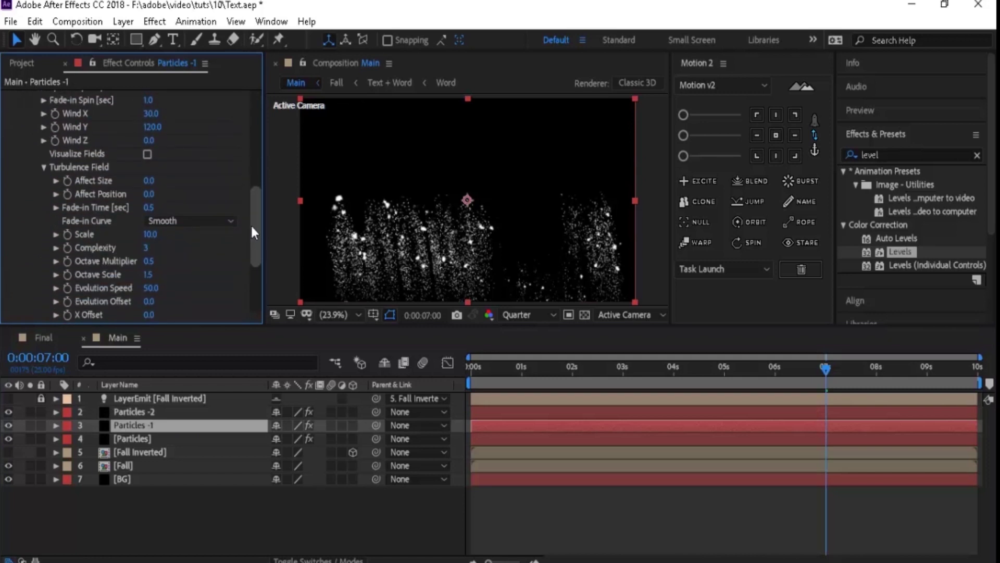
pyautogui.click(150, 181)
pyautogui.write('3')
pyautogui.press('Tab')
pyautogui.write('7')
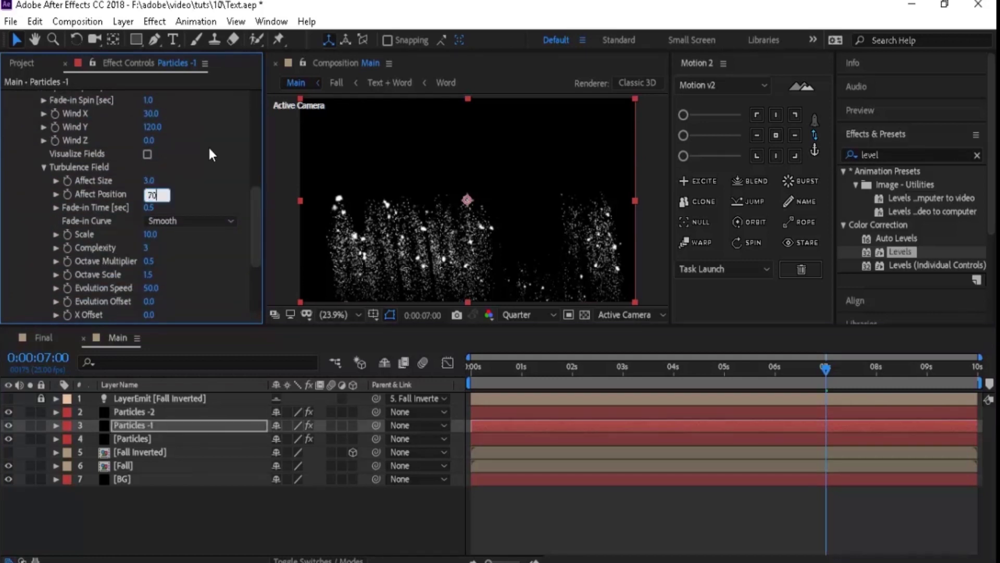
pyautogui.write('0')
pyautogui.click(152, 235)
pyautogui.write('6')
pyautogui.press('Return')
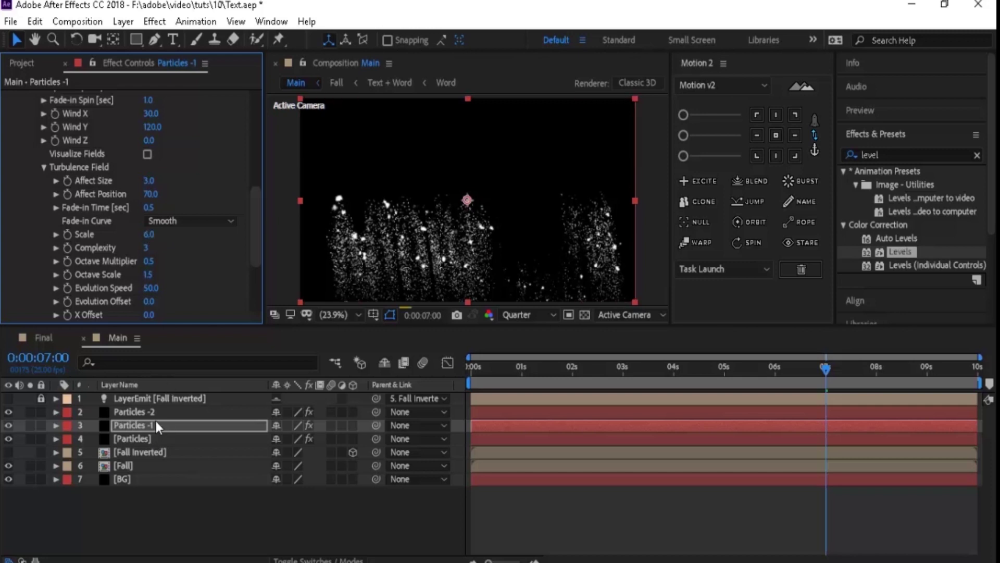
pyautogui.click(164, 413)
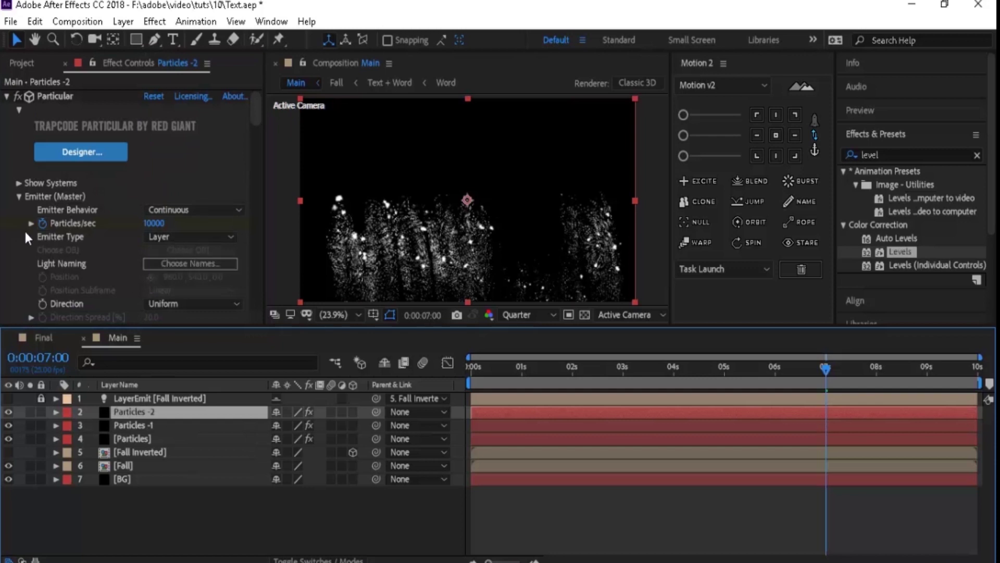
# - In Particles -2's Particular, set Random Seed to 200 and particle Life to 7 seconds
pyautogui.click(45, 228)
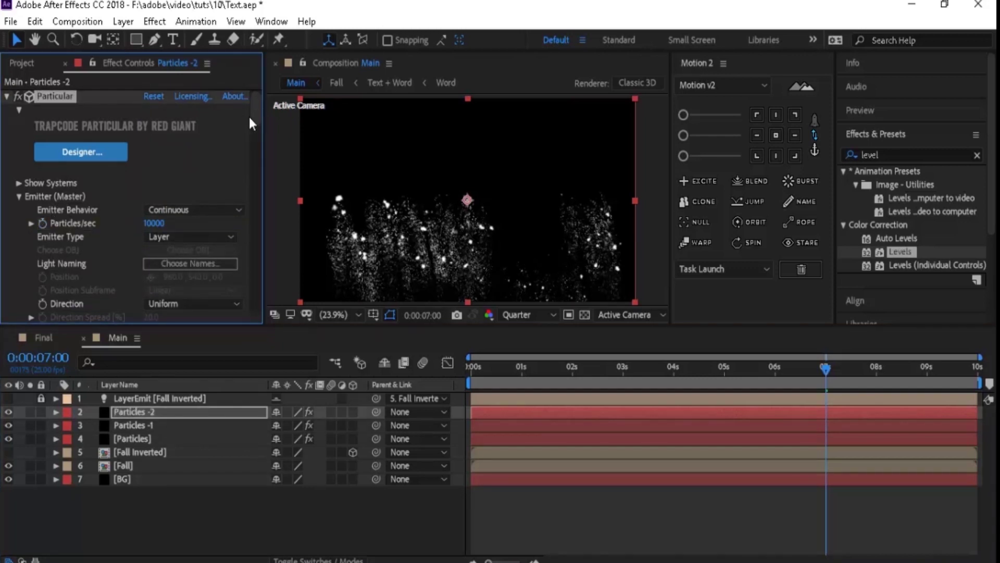
pyautogui.moveTo(256, 119); pyautogui.dragTo(258, 167)
pyautogui.click(151, 222)
pyautogui.write('200')
pyautogui.press('Return')
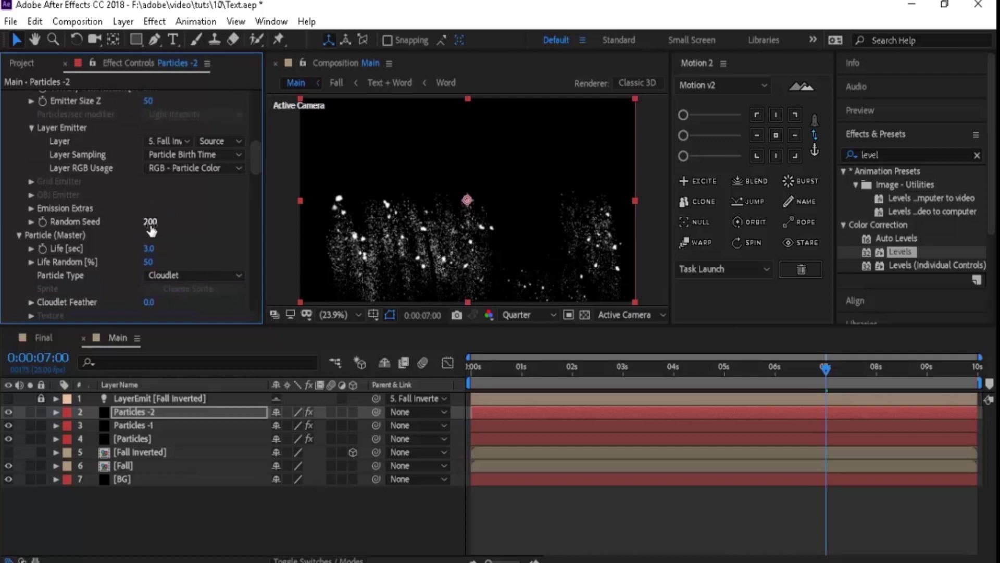
pyautogui.scroll(-5, 151, 229)
pyautogui.click(150, 126)
pyautogui.write('7')
pyautogui.press('Return')
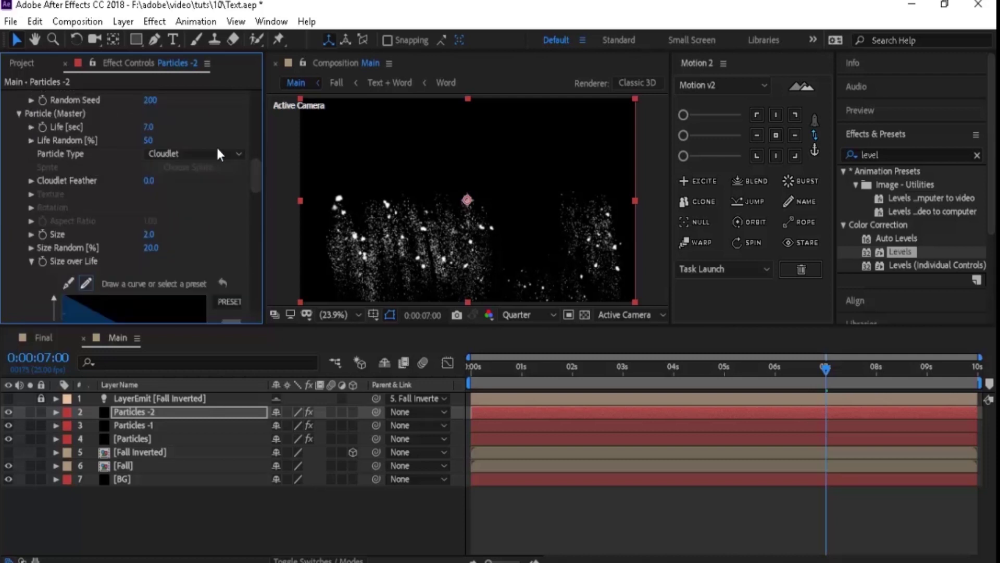
# - Set particle Size to 1 and Size Random to 6
pyautogui.click(149, 234)
pyautogui.write('1')
pyautogui.press('Return')
pyautogui.click(151, 247)
pyautogui.write('6')
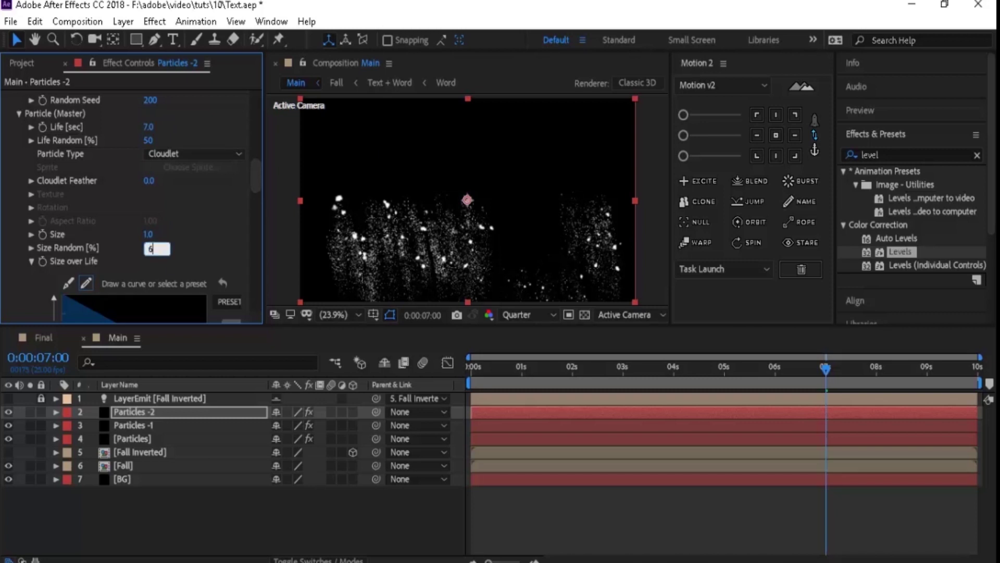
pyautogui.press('Return')
# - Set turbulence Affect Position to 90 and Gravity to 100
pyautogui.moveTo(250, 177); pyautogui.dragTo(257, 270)
pyautogui.click(149, 241)
pyautogui.write('90')
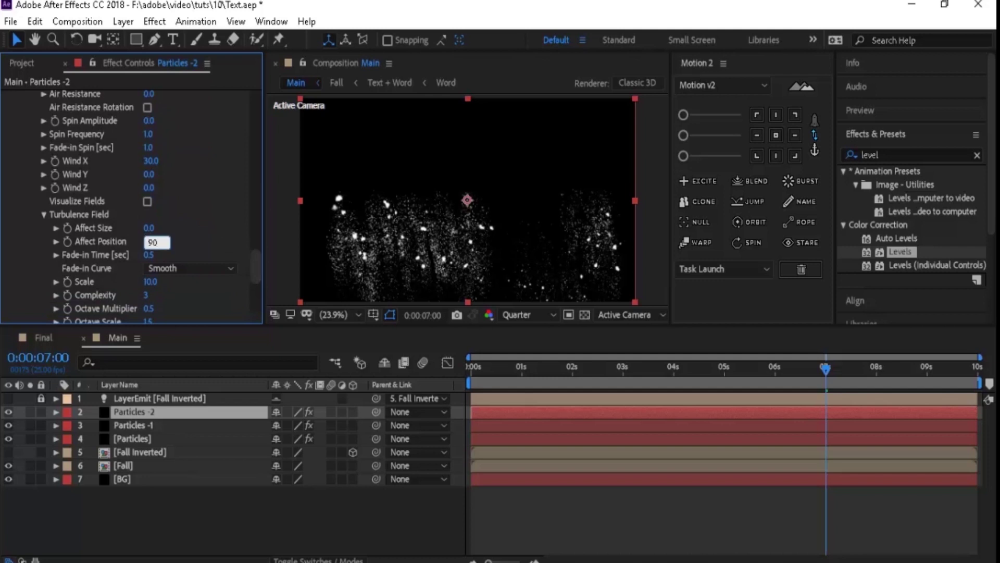
pyautogui.press('Return')
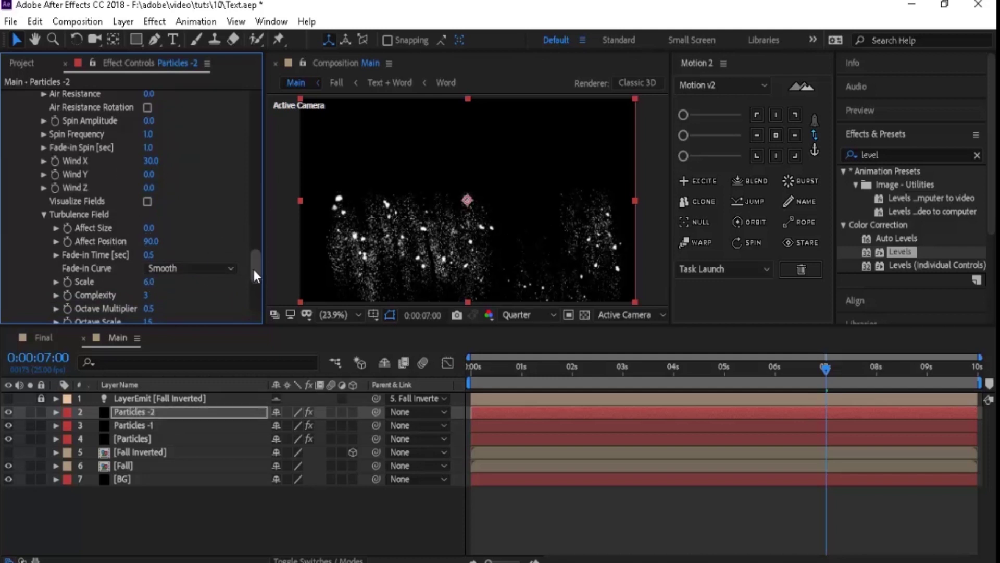
pyautogui.moveTo(252, 267); pyautogui.dragTo(256, 246)
pyautogui.click(148, 175)
pyautogui.write('100')
pyautogui.press('Return')
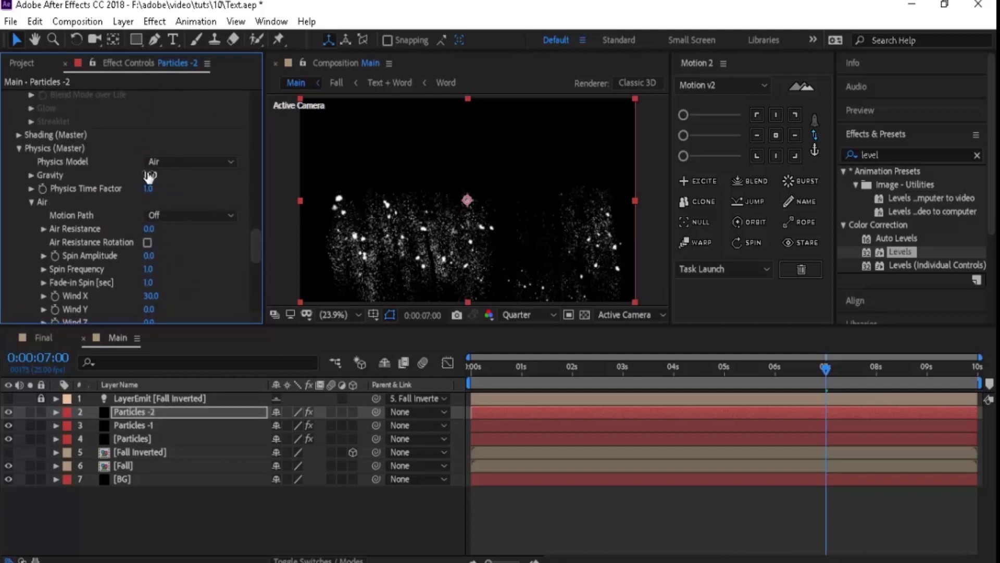
pyautogui.click(268, 524)
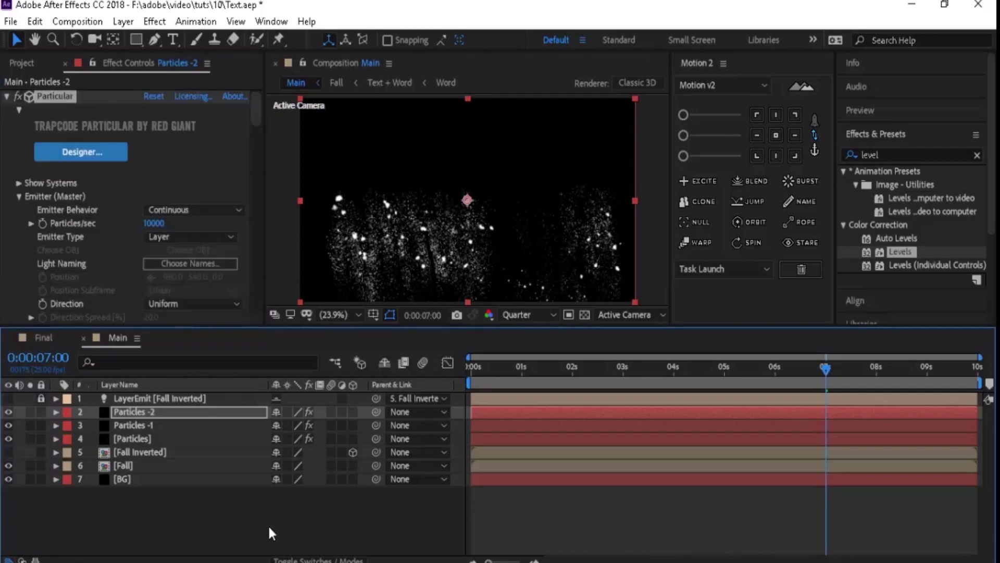
# - Duplicate Particles -1 as Particles -3 and move it above Particles -2
pyautogui.click(148, 424)
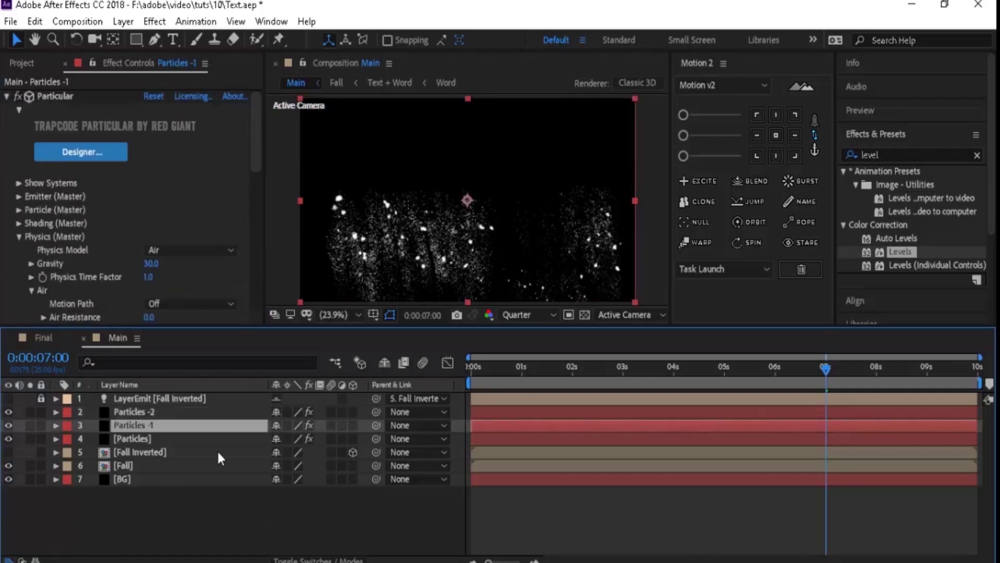
pyautogui.hotkey('ctrl', 'd')
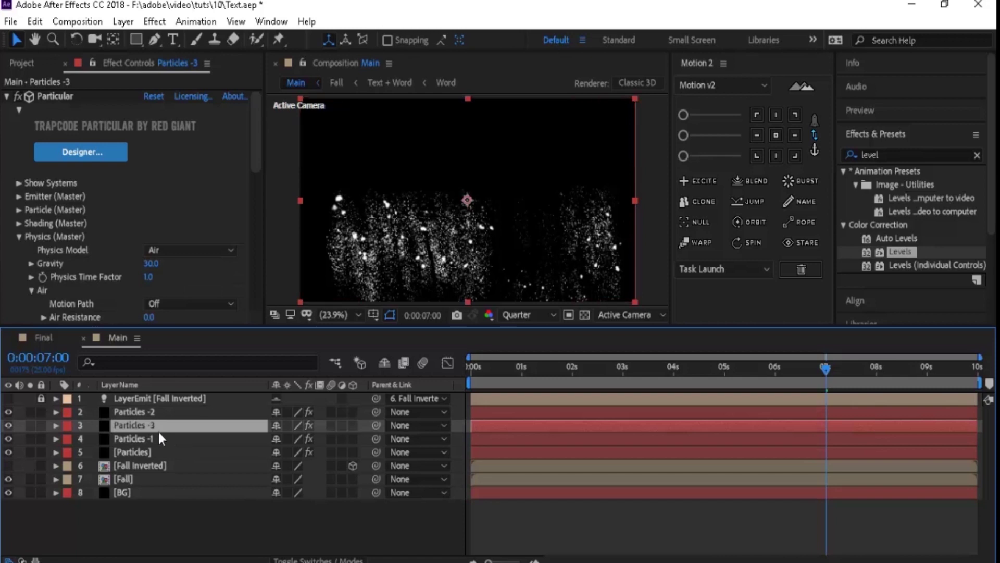
pyautogui.moveTo(157, 422); pyautogui.dragTo(156, 411)
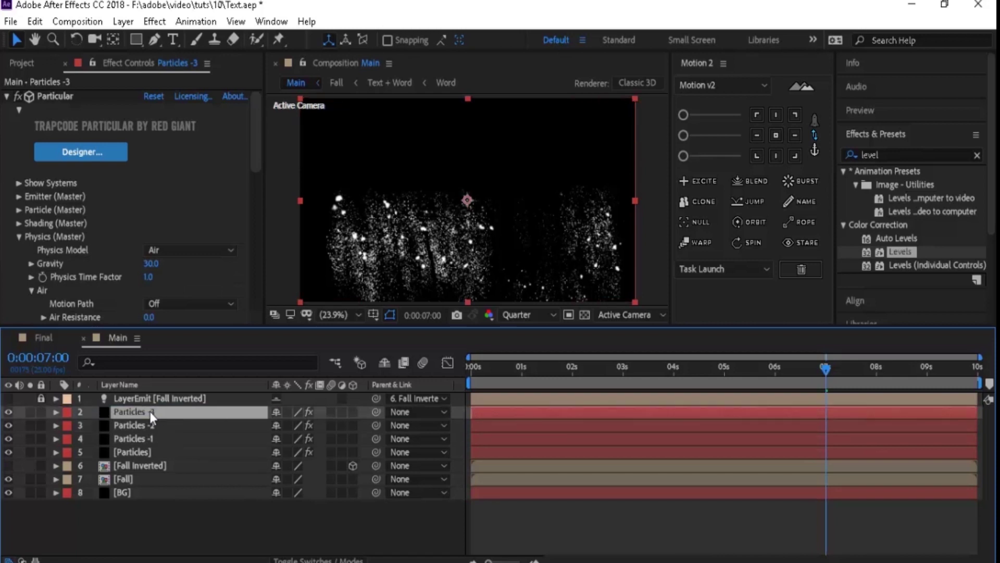
# - Reveal Particles -3's Particles/sec keyframes and set the 5-second keyframe to 5000
pyautogui.click(19, 235)
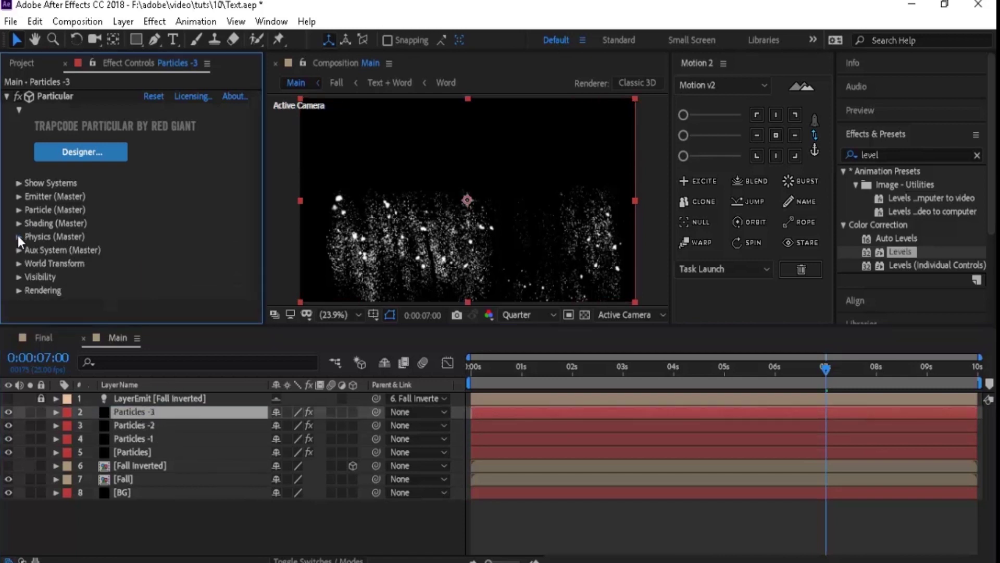
pyautogui.click(17, 197)
pyautogui.click(231, 413)
pyautogui.press('u')
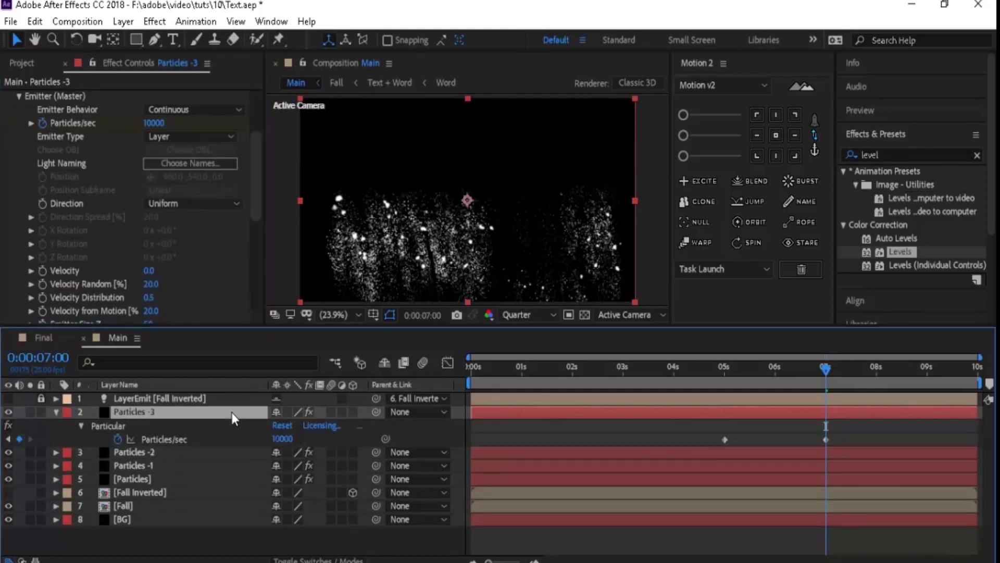
pyautogui.click(724, 373)
pyautogui.click(155, 123)
pyautogui.write('5000')
pyautogui.doubleClick(576, 239)
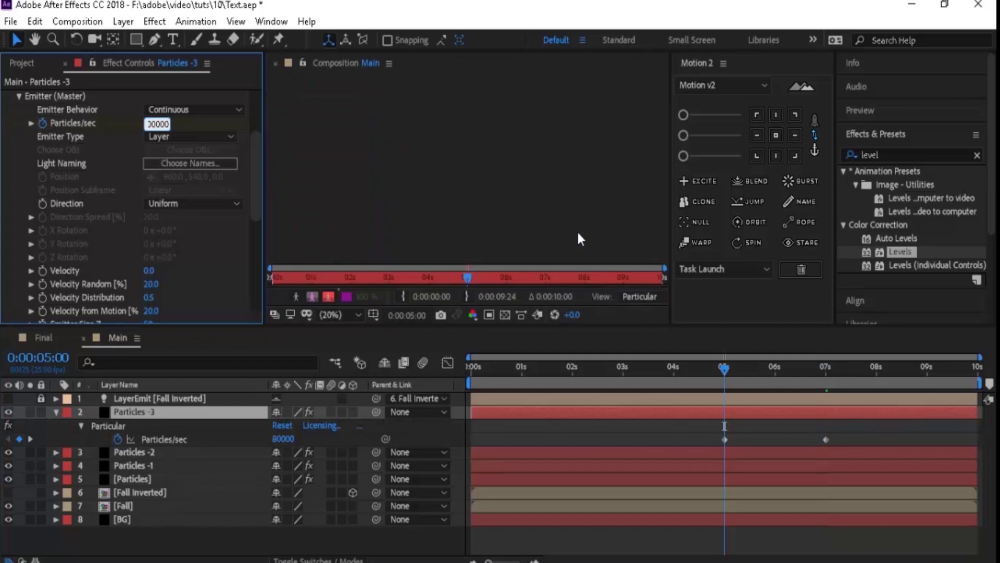
pyautogui.click(410, 63)
# - Set the 7-second keyframe to 500 particles/sec, Emitter Size Z to 500, and Random Seed to 9
pyautogui.click(825, 371)
pyautogui.click(154, 123)
pyautogui.write('500')
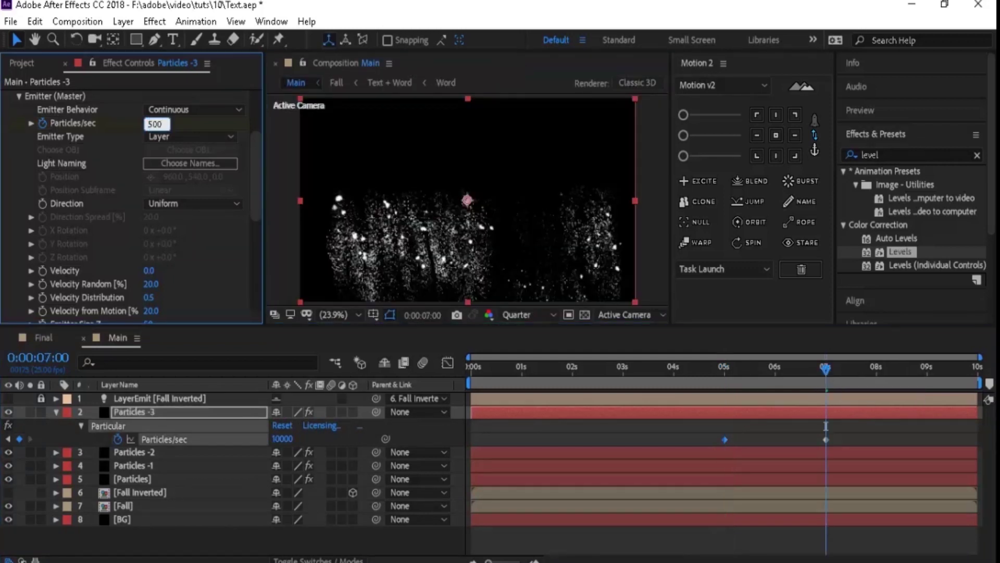
pyautogui.press('Return')
pyautogui.scroll(-3, 258, 233)
pyautogui.click(154, 214)
pyautogui.press('Return')
pyautogui.scroll(-1, 258, 226)
pyautogui.scroll(-2, 258, 226)
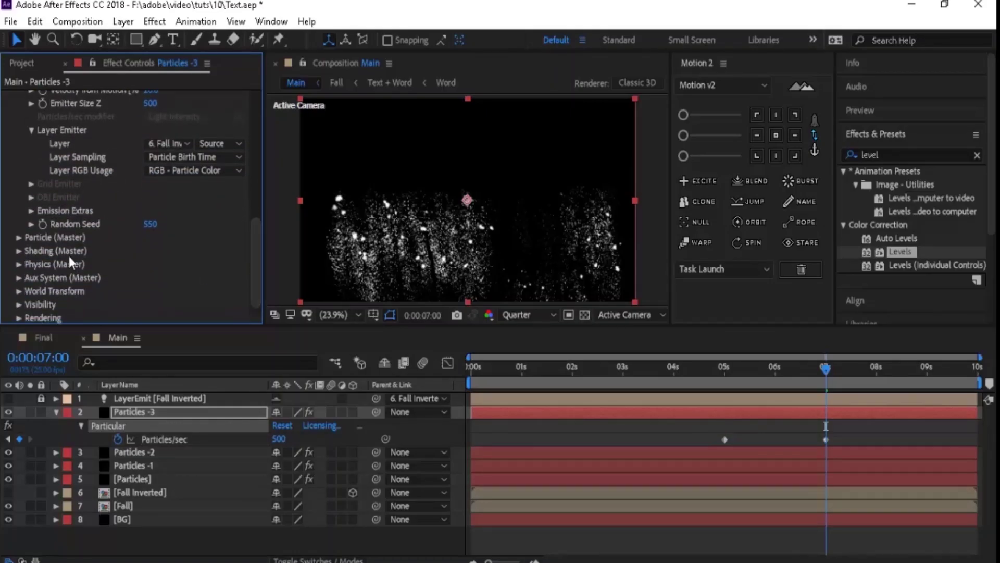
pyautogui.click(150, 223)
pyautogui.write('900')
pyautogui.press('Return')
# - Set particle Life to 0.3 seconds and Life Random to 70
pyautogui.click(19, 237)
pyautogui.scroll(-4, 21, 237)
pyautogui.click(151, 110)
pyautogui.write('0.3')
pyautogui.press('Tab')
pyautogui.write('70')
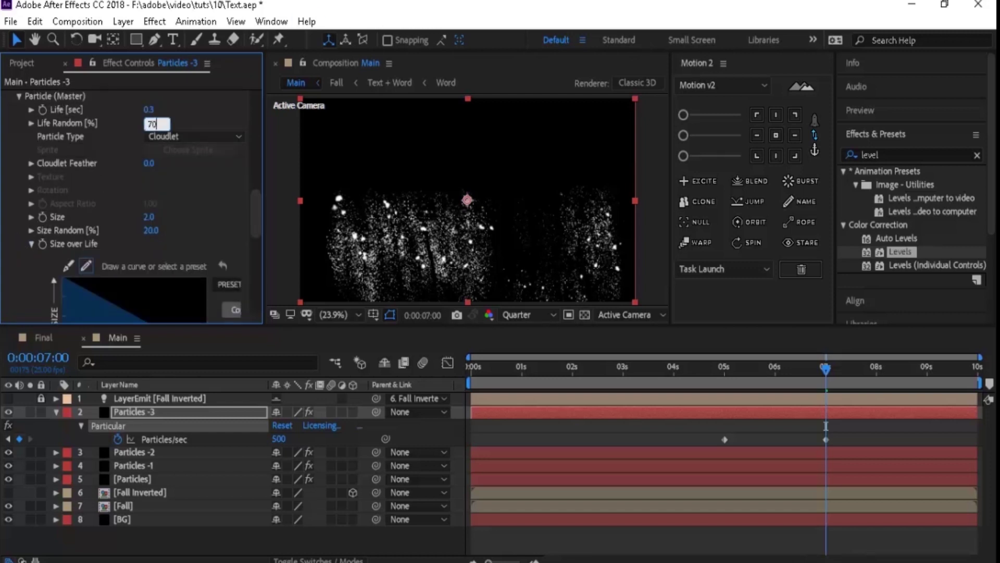
pyautogui.press('Escape')
pyautogui.click(148, 123)
pyautogui.write('70')
pyautogui.press('Return')
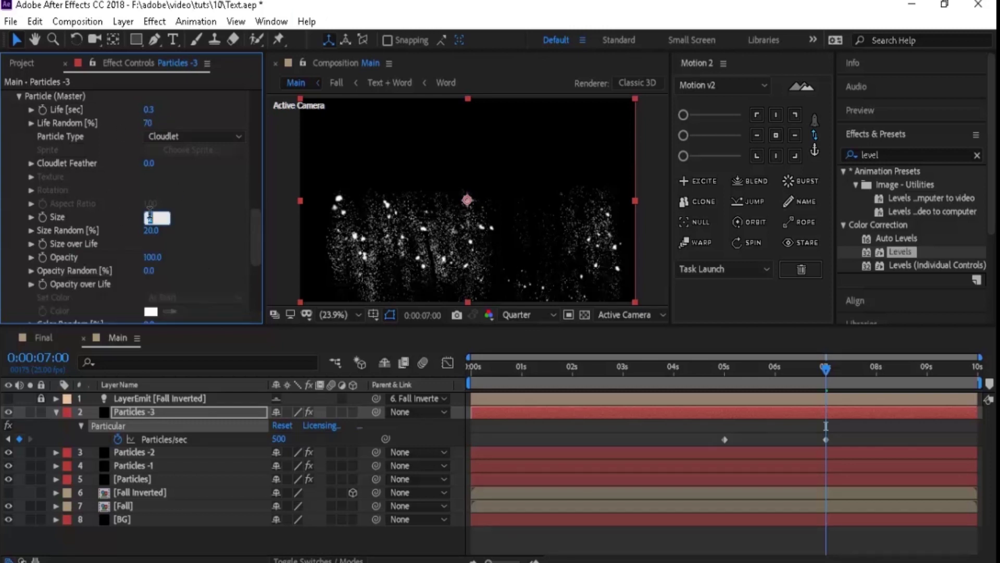
pyautogui.write('3')
# - Set turbulence Affect Size to 0 and scrub back to 3:11 to preview the title
pyautogui.scroll(-5, 252, 292)
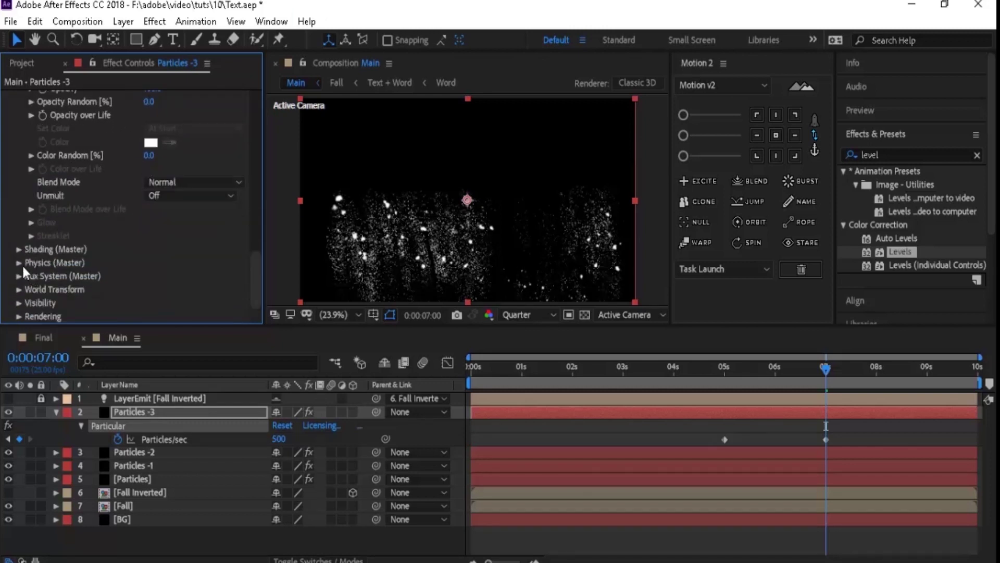
pyautogui.click(18, 262)
pyautogui.scroll(-5, 247, 283)
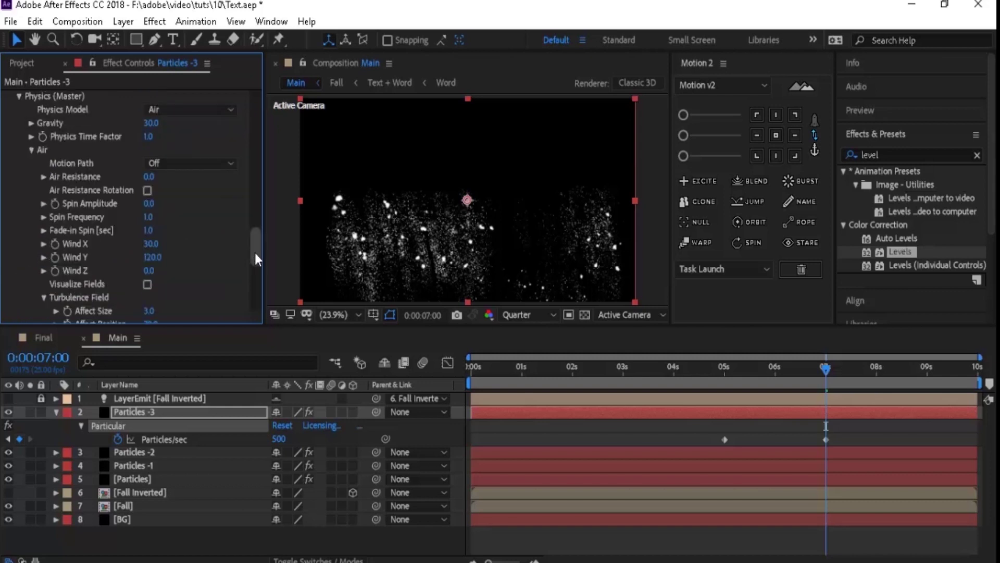
pyautogui.moveTo(255, 248); pyautogui.dragTo(256, 267)
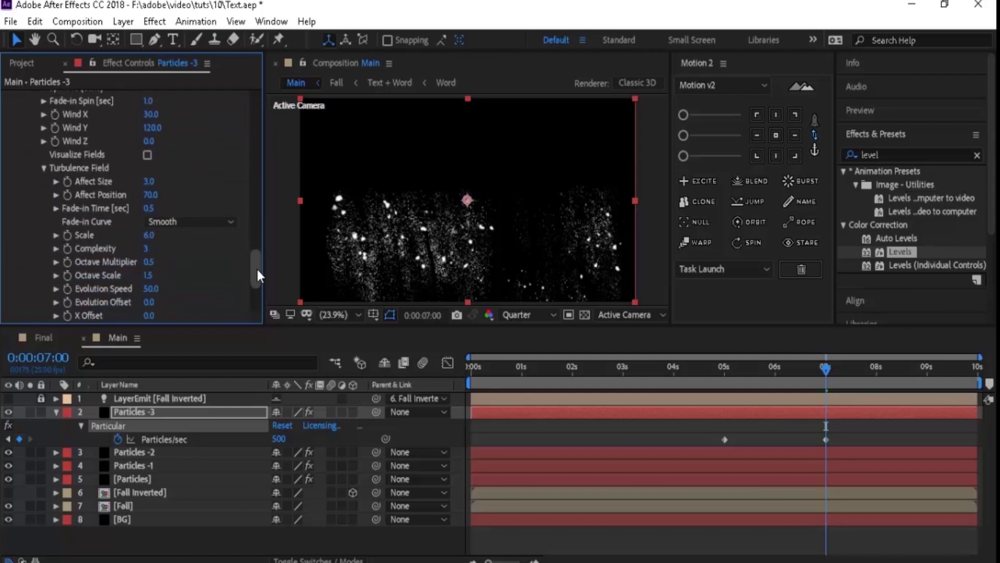
pyautogui.click(150, 182)
pyautogui.write('0')
pyautogui.press('Return')
pyautogui.scroll(-3, 253, 282)
pyautogui.scroll(-1, 259, 280)
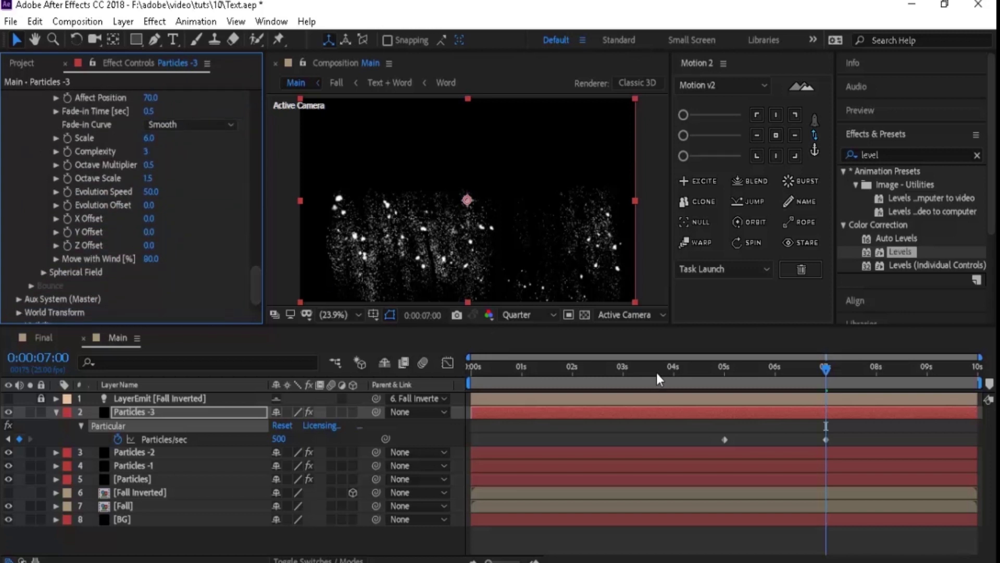
pyautogui.moveTo(627, 373); pyautogui.dragTo(689, 373)
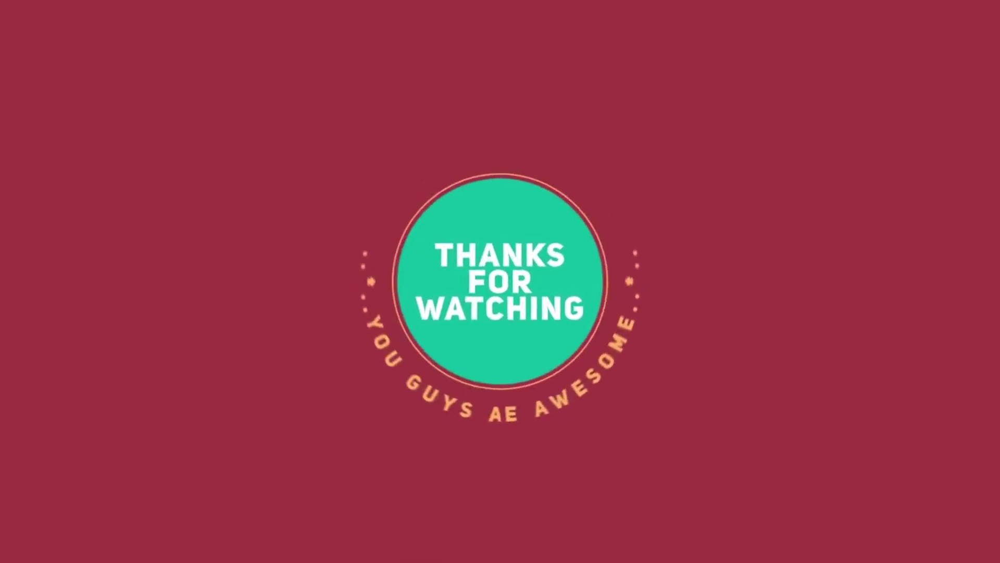